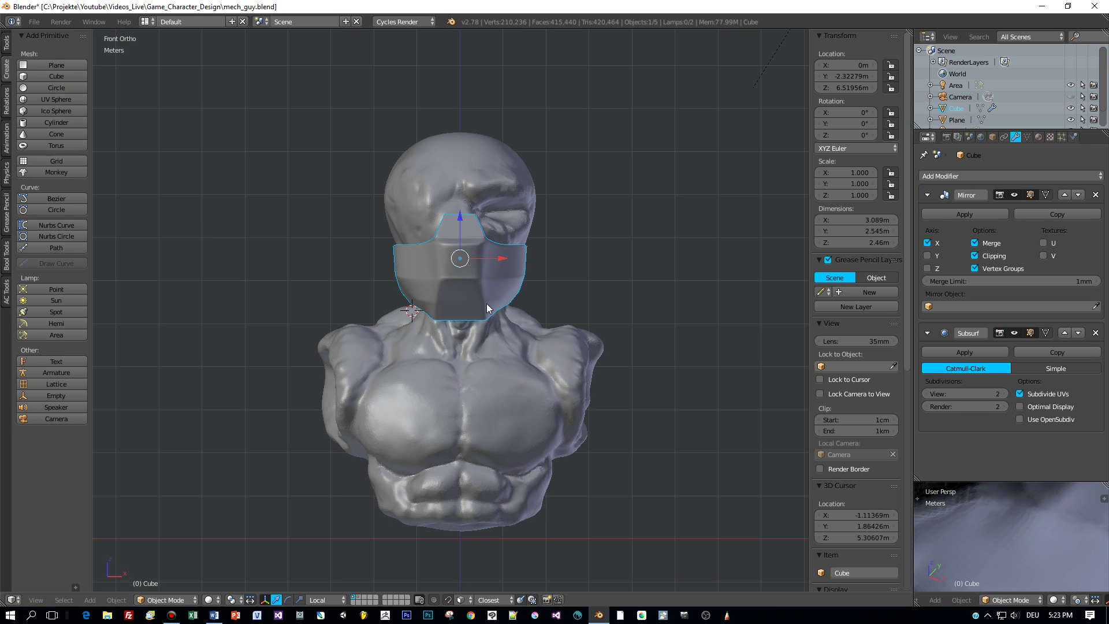
- Add a cylinder mesh to the scene with the bust and mask
middle_drag(486, 304, 429, 292)
key(KP_1)
scroll(462, 307, down, 3)
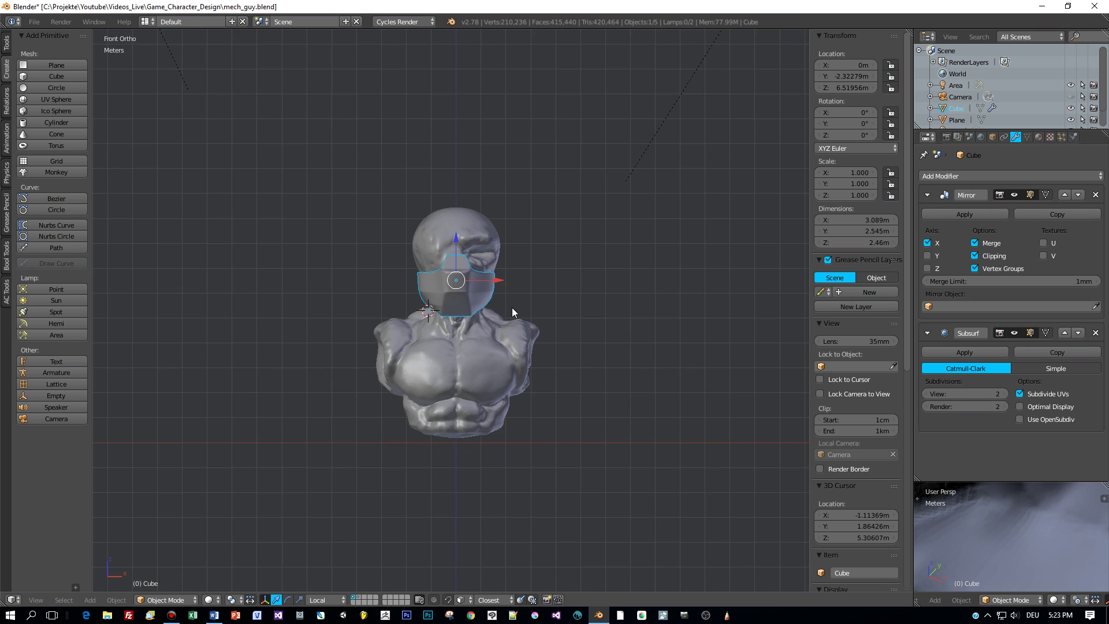
key(shift+a)
mouse_move(513, 310)
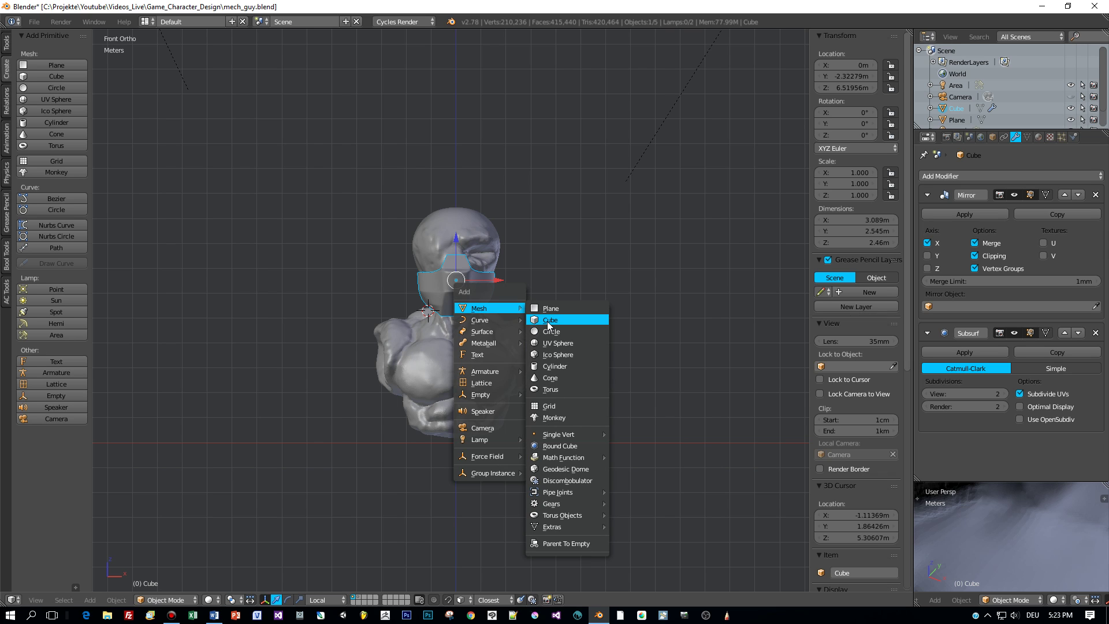
click(563, 365)
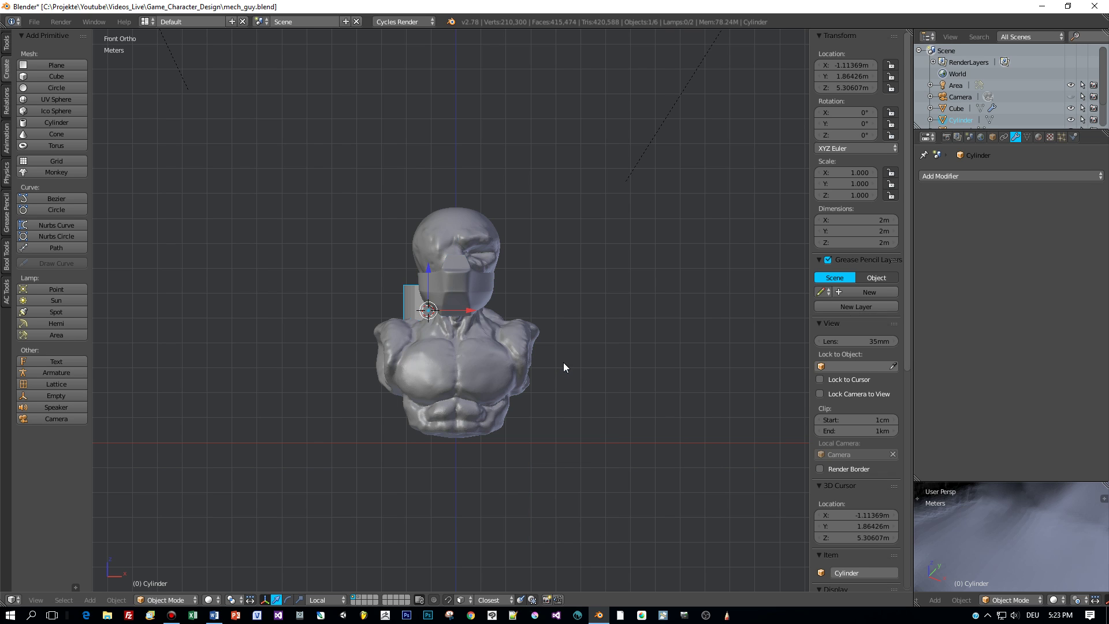
- Set the cylinder's X, Y and Z location to 0
mouse_move(564, 364)
middle_down()
mouse_move(535, 383)
mouse_move(555, 373)
middle_up()
key(KP_1)
text(0)
key(Return)
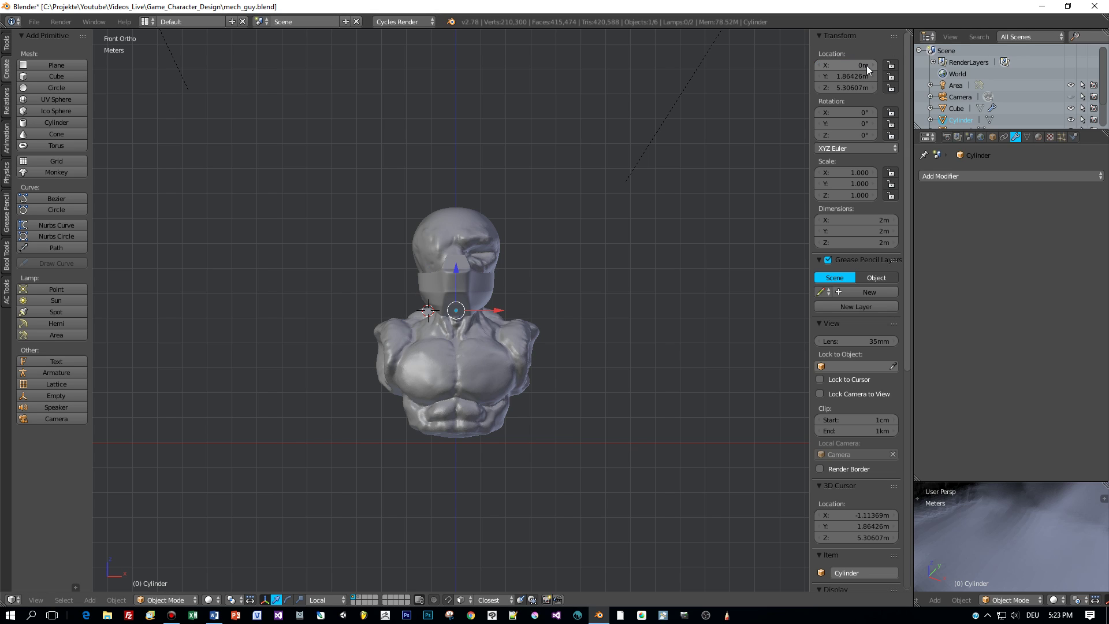
drag(866, 65, 867, 88)
key(Return)
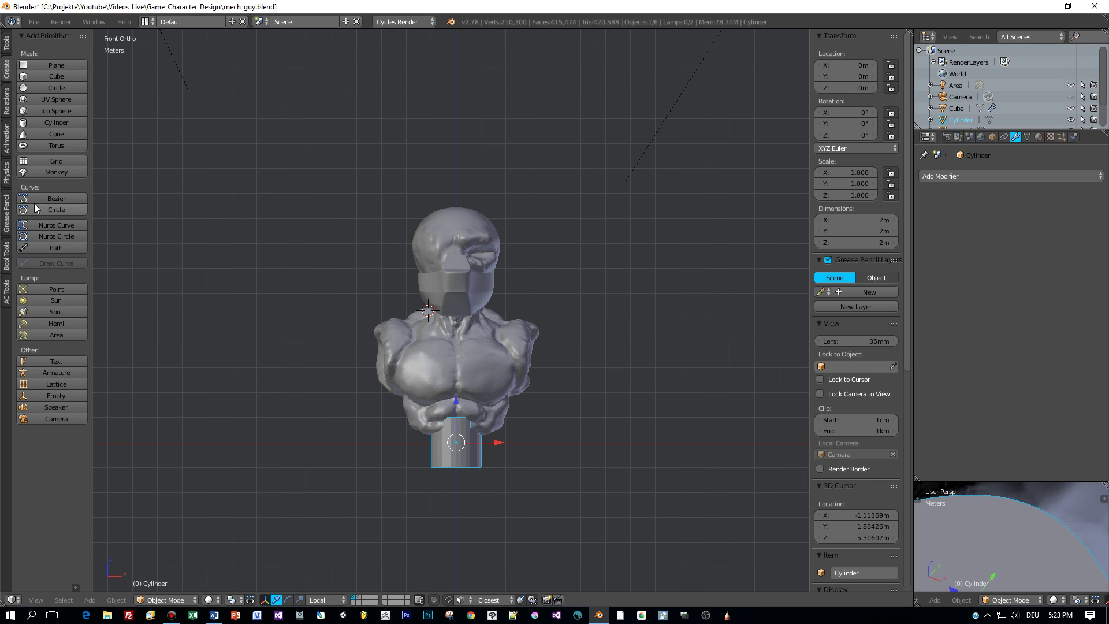
- Shade the cylinder smooth and move it in front of the mask, to about Y -3.74 m and Z 6.15 m
click(7, 43)
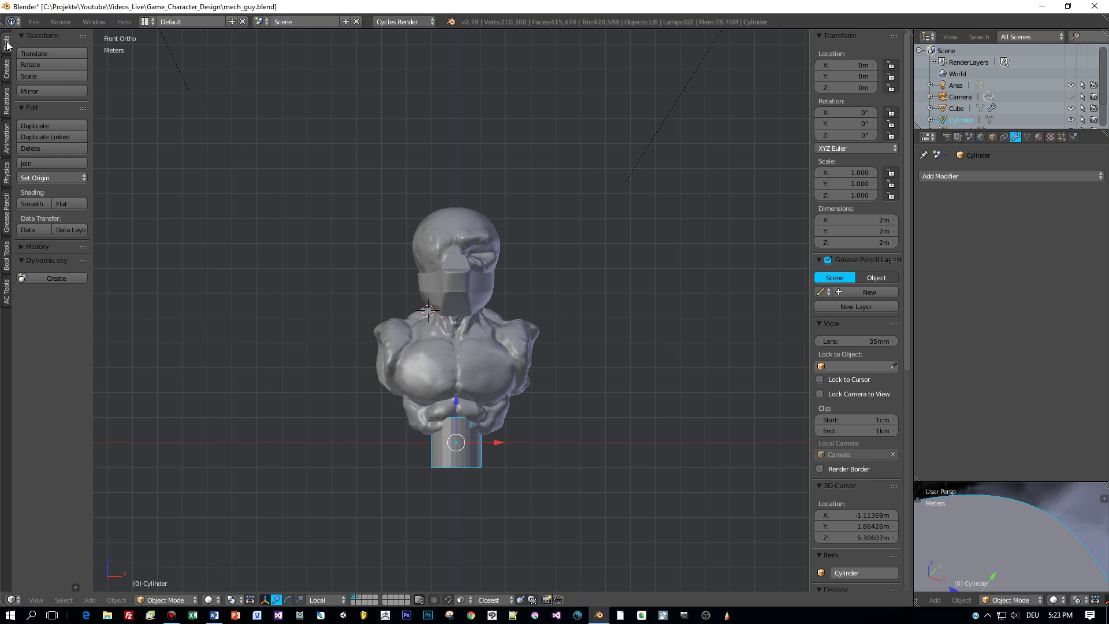
click(36, 204)
drag(456, 404, 488, 249)
key(KP_3)
drag(513, 289, 420, 297)
middle_drag(424, 312, 548, 308)
key(KP_1)
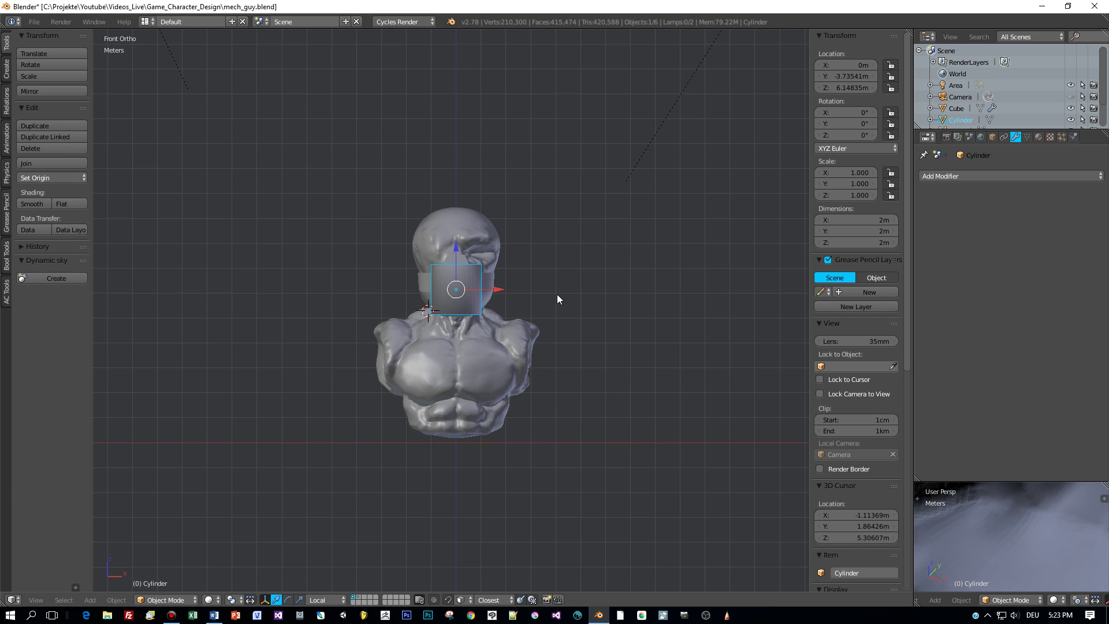
- Rotate the cylinder 90° about the Y axis and scale it down uniformly to about 0.353
text(r90)
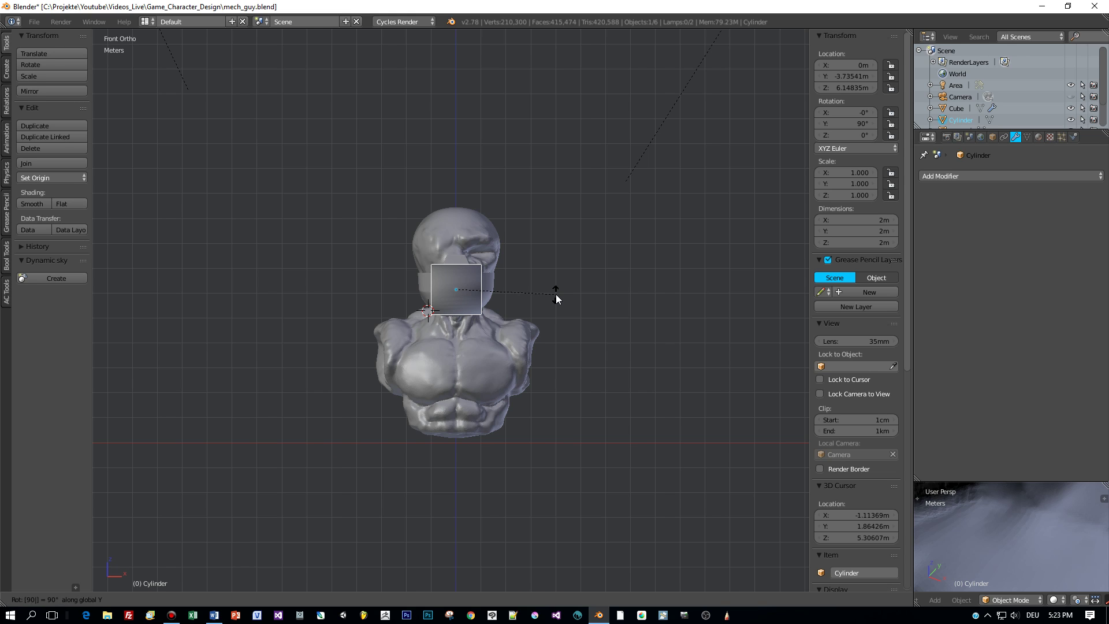
key(Return)
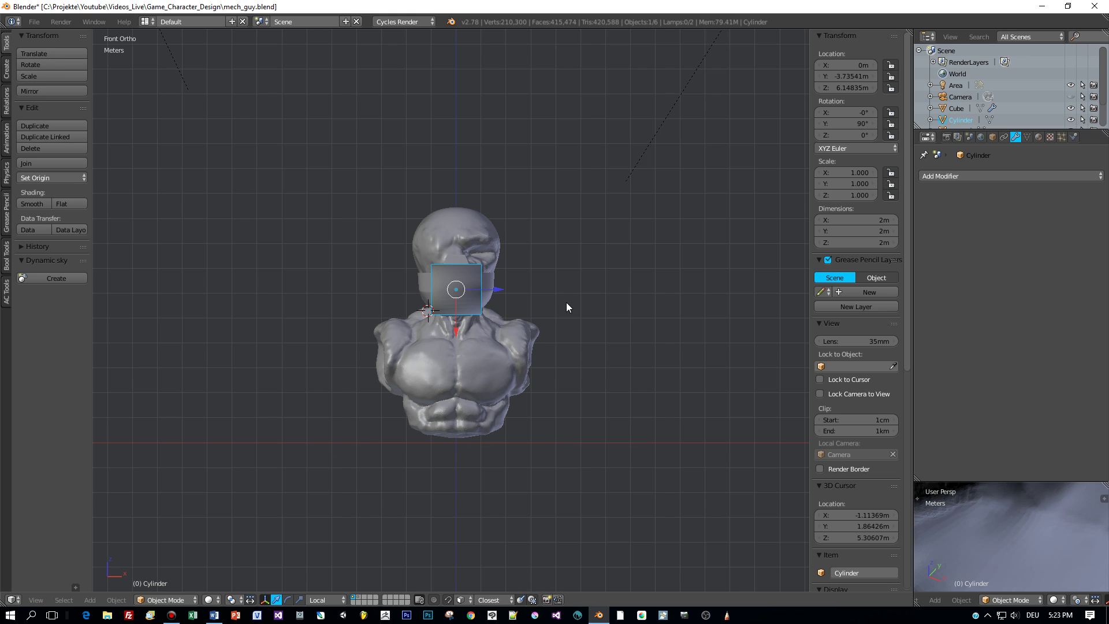
key(s)
click(492, 301)
key(KP_3)
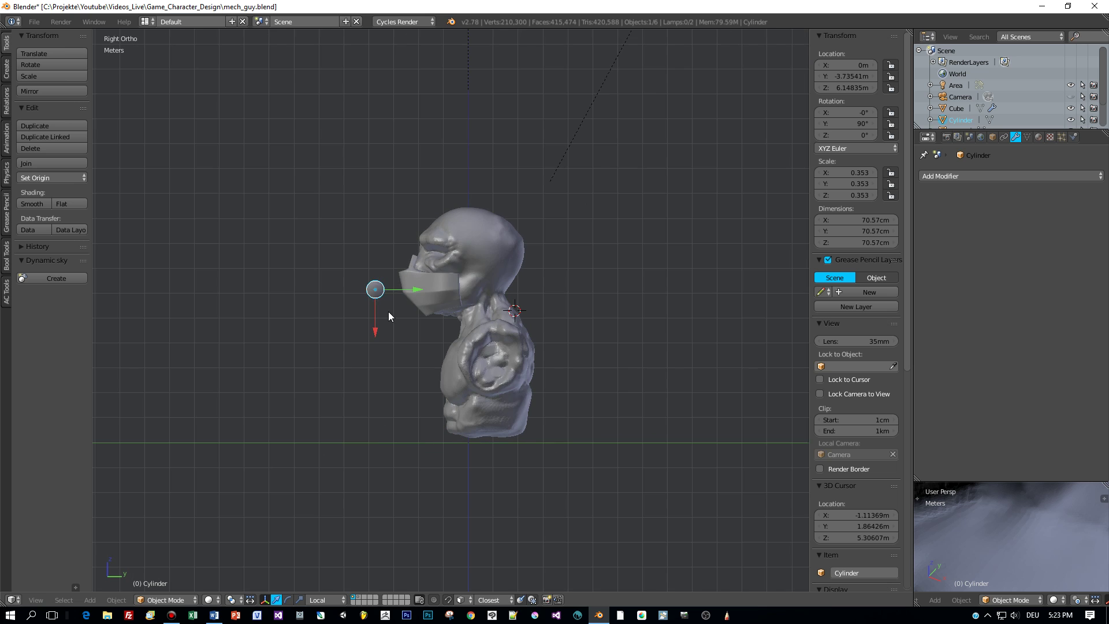
- Stretch the cylinder along the X axis to a length of about 2.03 m
key(KP_1)
scroll(509, 307, up, 6)
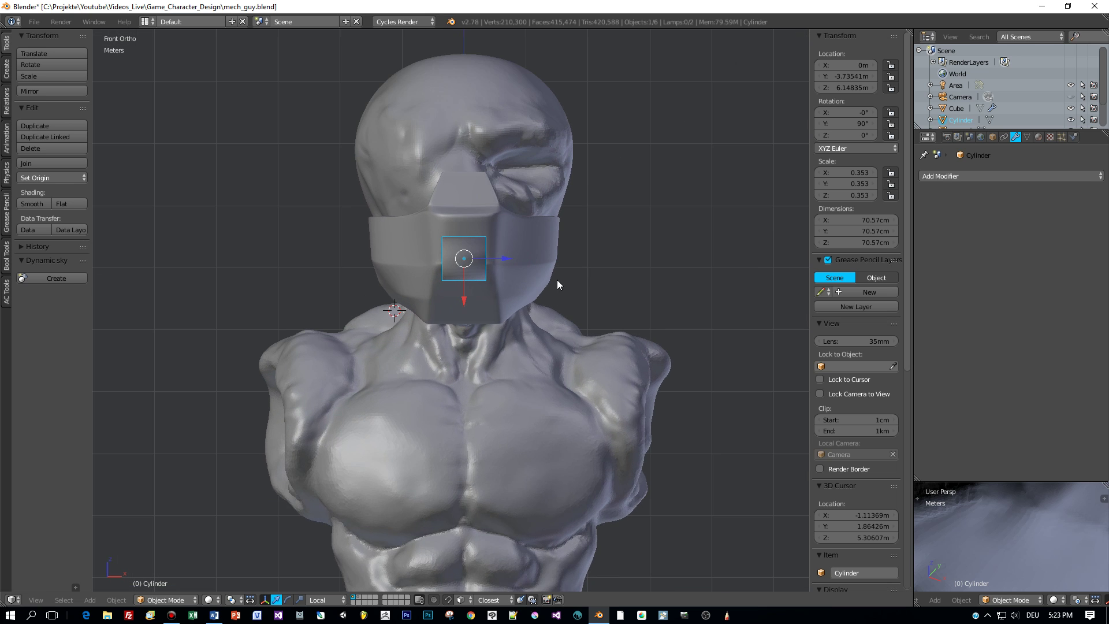
key(s)
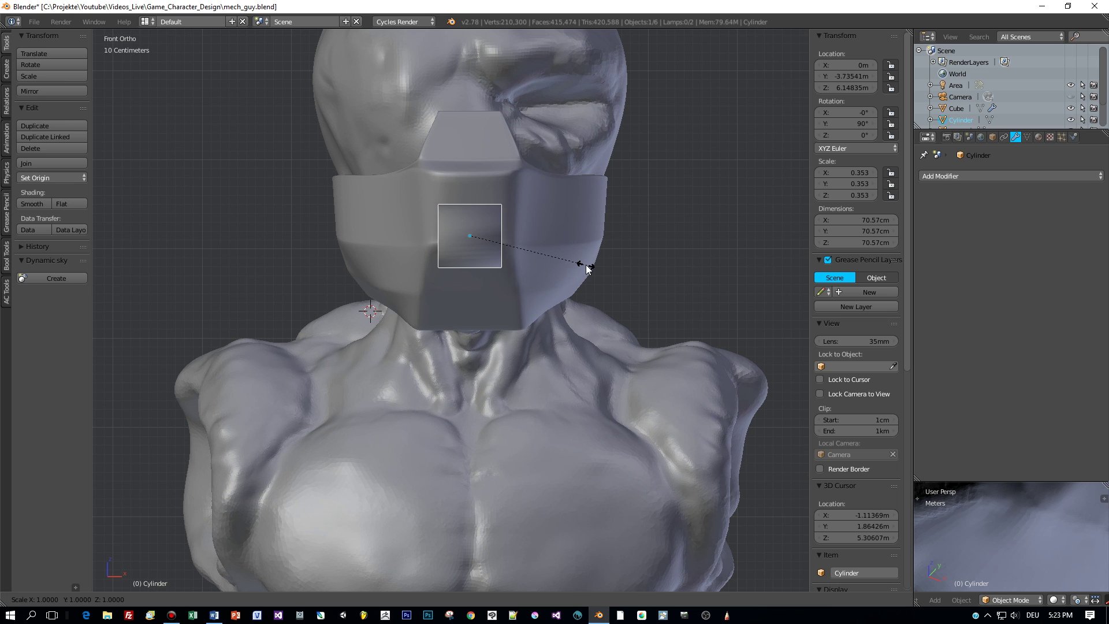
key(x)
click(99, 291)
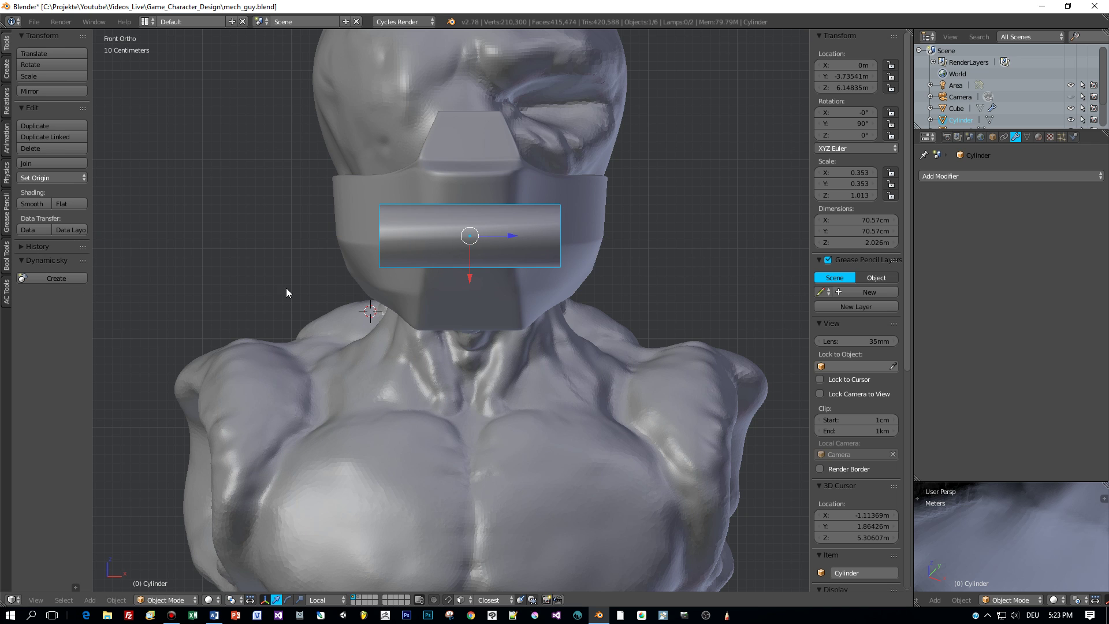
- Reposition the cylinder along the Y axis to about -3.63 m, clear of the front of the mask
middle_drag(286, 287, 235, 293)
key(KP_3)
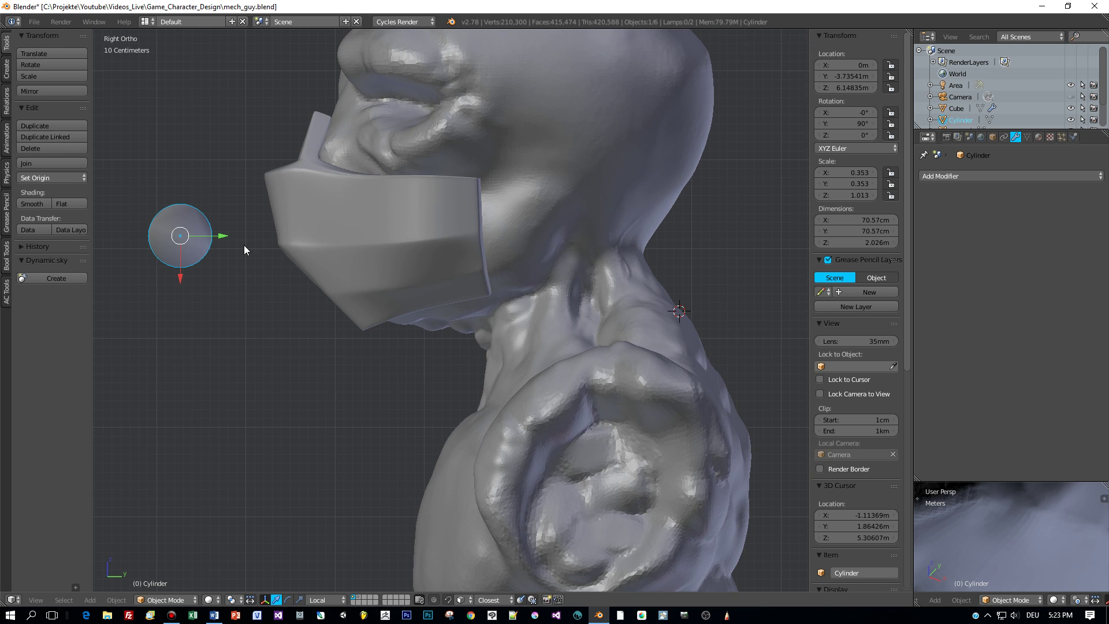
key(g)
key(y)
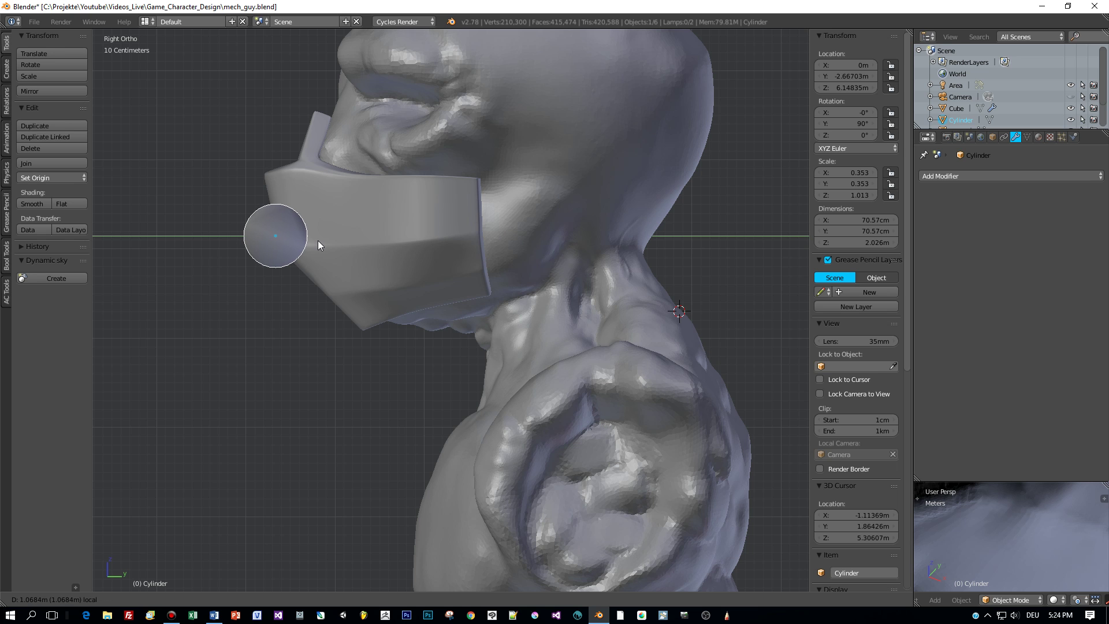
click(317, 240)
middle_drag(316, 240, 308, 279)
key(KP_3)
key(g)
key(y)
click(237, 251)
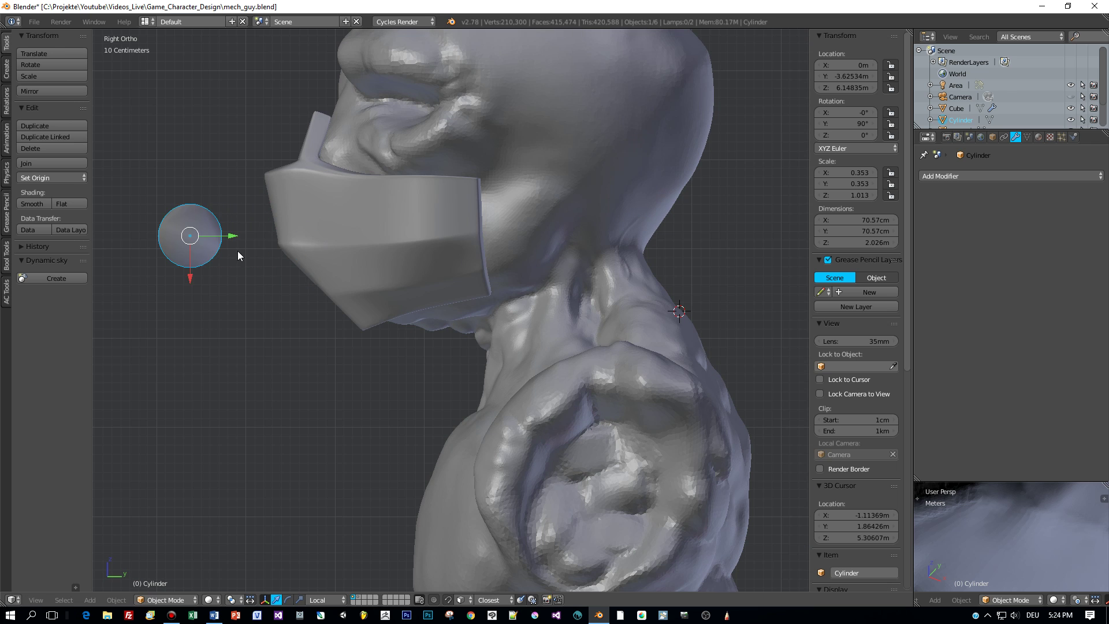
- Apply the cylinder's rotation and scale
scroll(303, 318, down, 3)
key(KP_1)
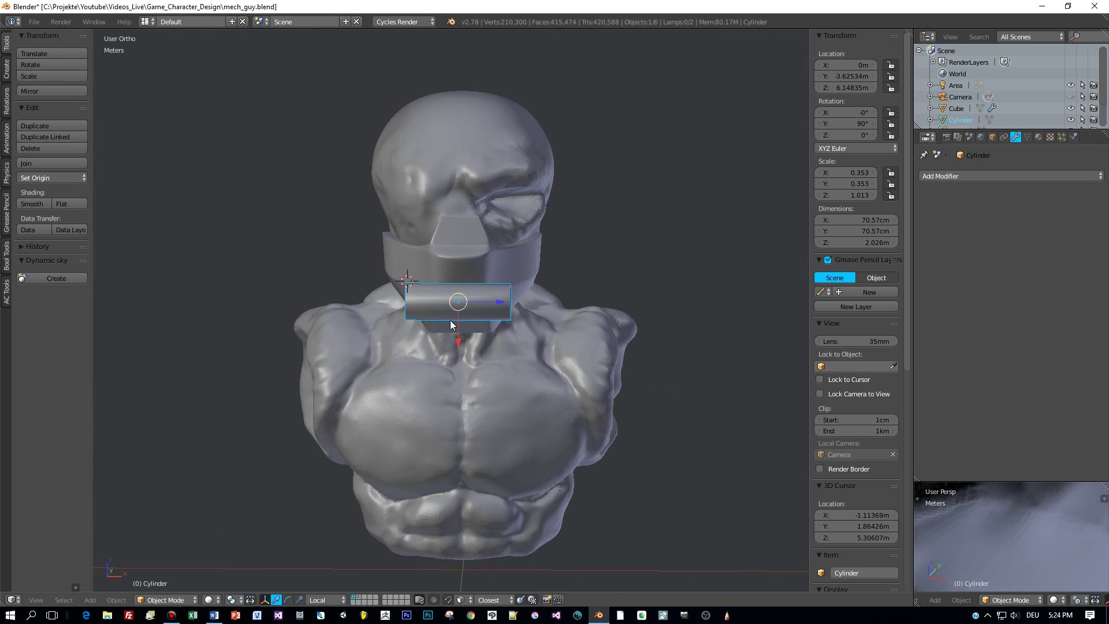
scroll(599, 281, up, 3)
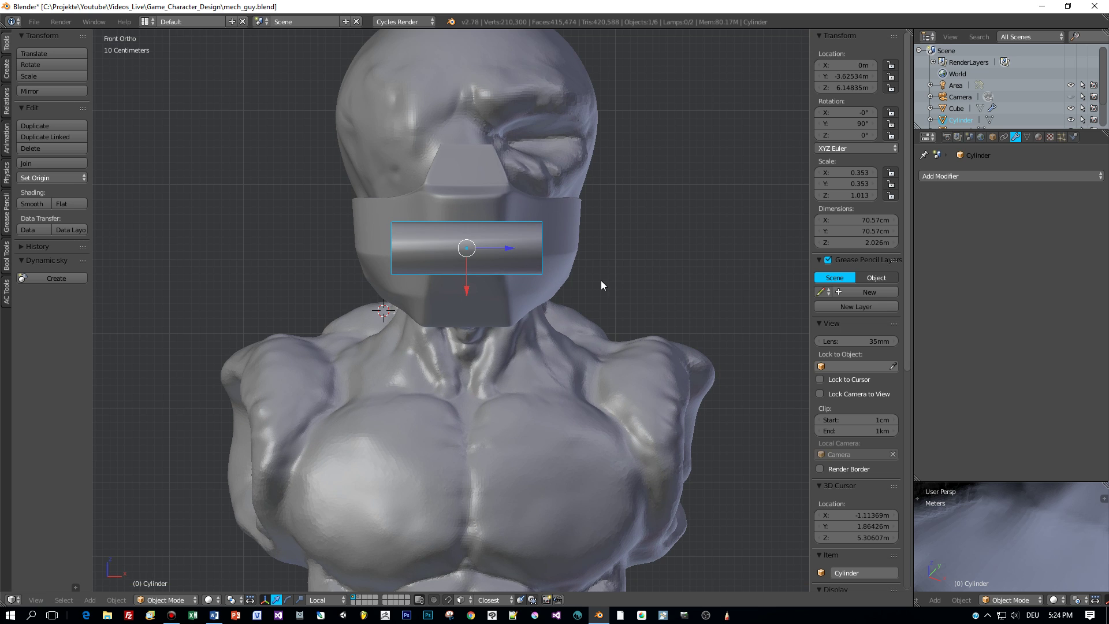
key(ctrl+a)
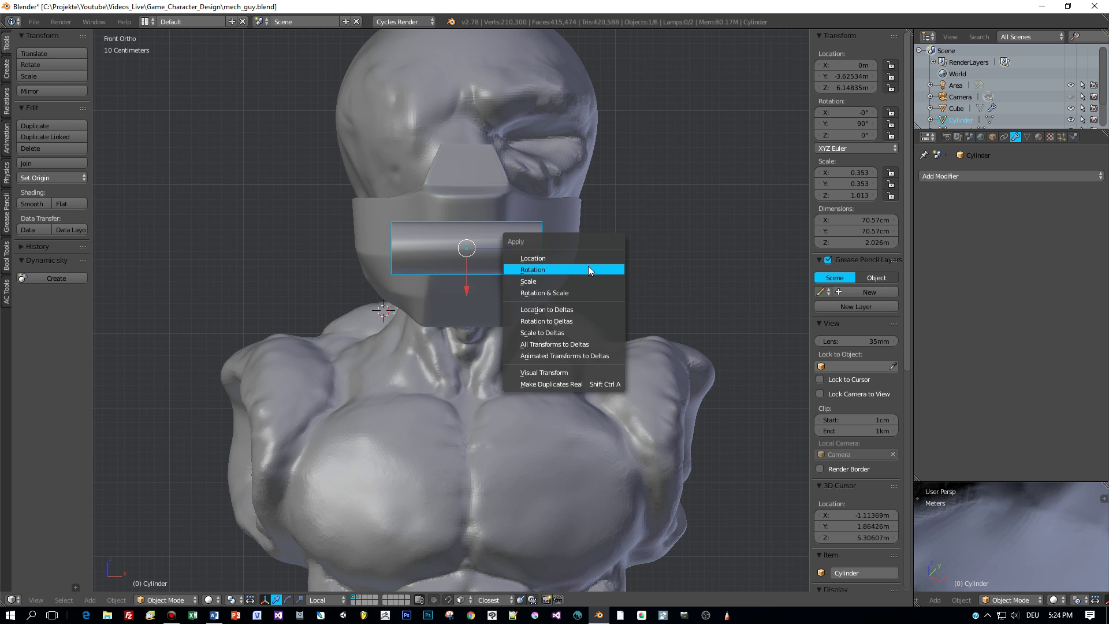
click(588, 292)
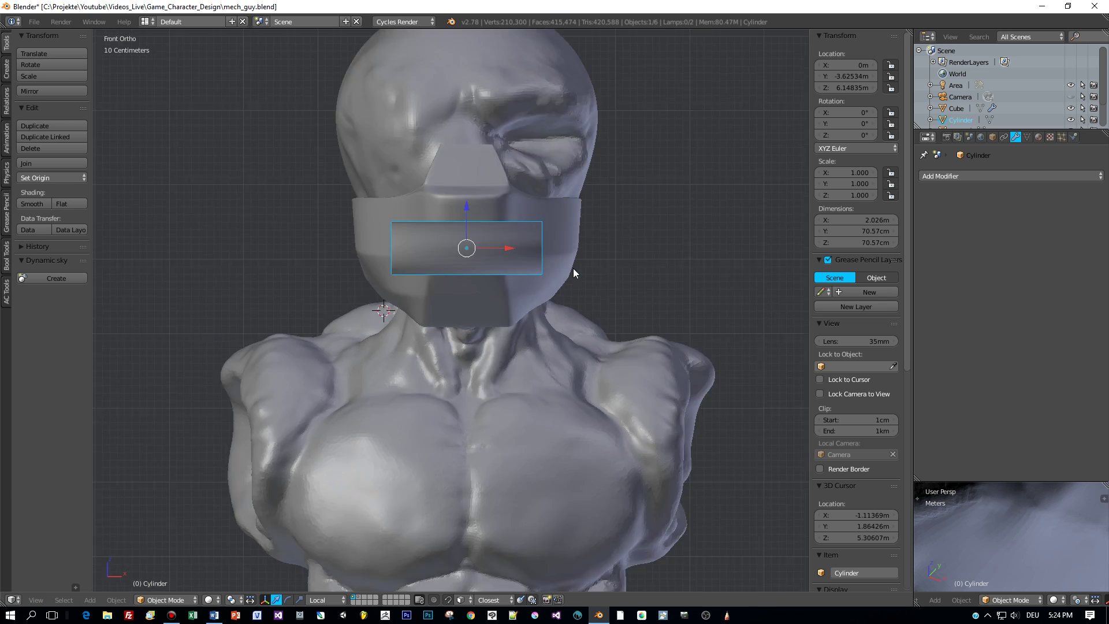
- Enter Edit Mode on the cylinder and add one centred loop cut around its middle
key(Tab)
click(635, 238)
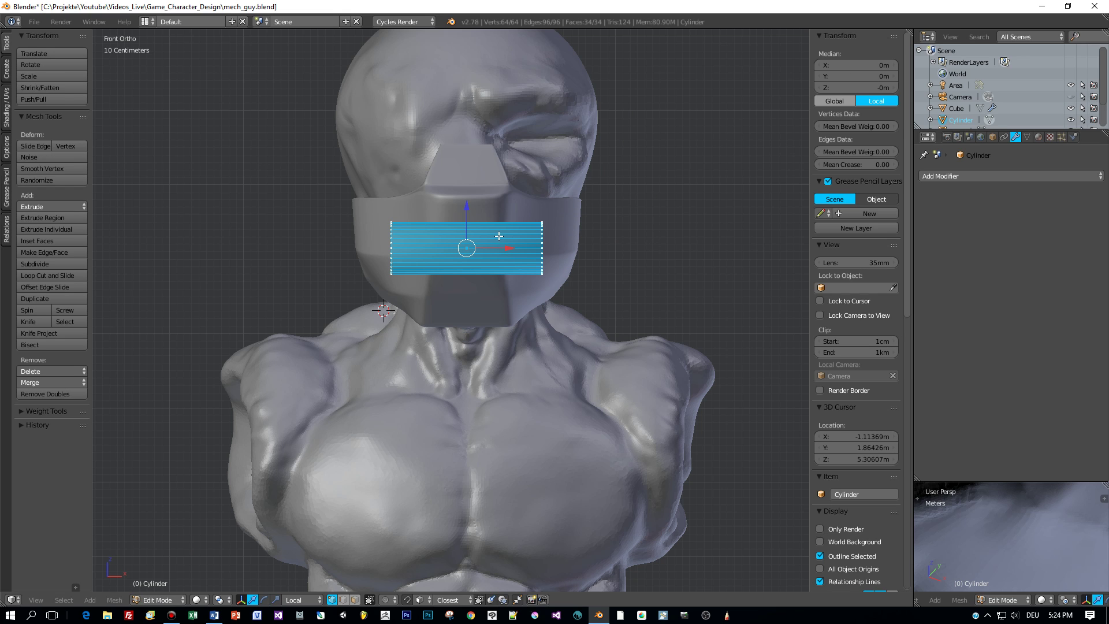
key(ctrl+r)
click(498, 236)
right_click(498, 236)
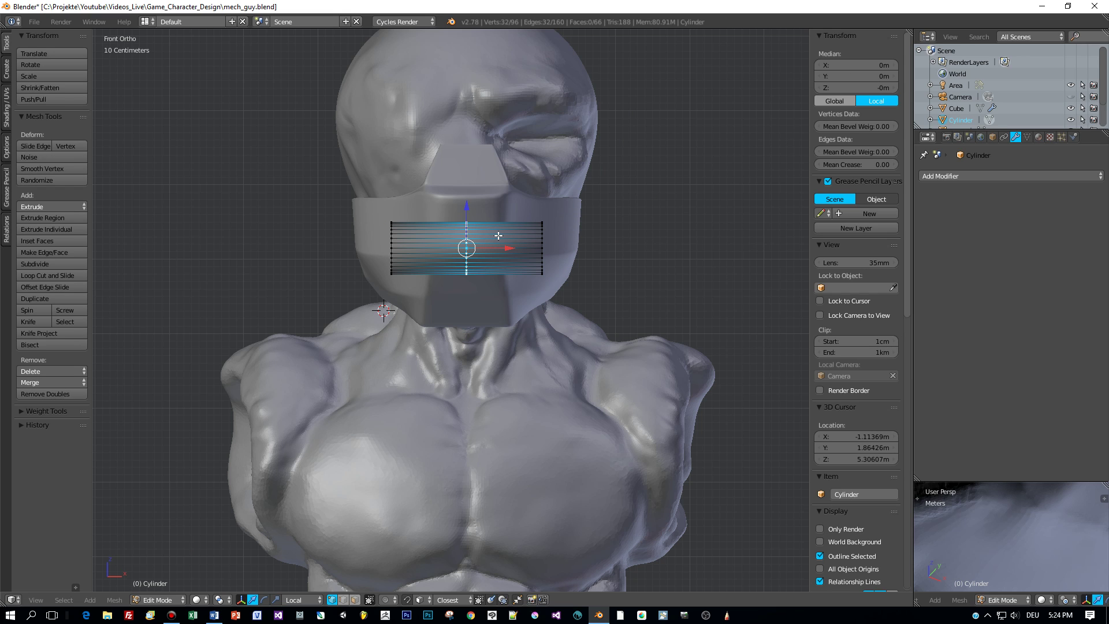
- Delete all faces of the cylinder's negative-X half and return to Object Mode
key(a)
key(b)
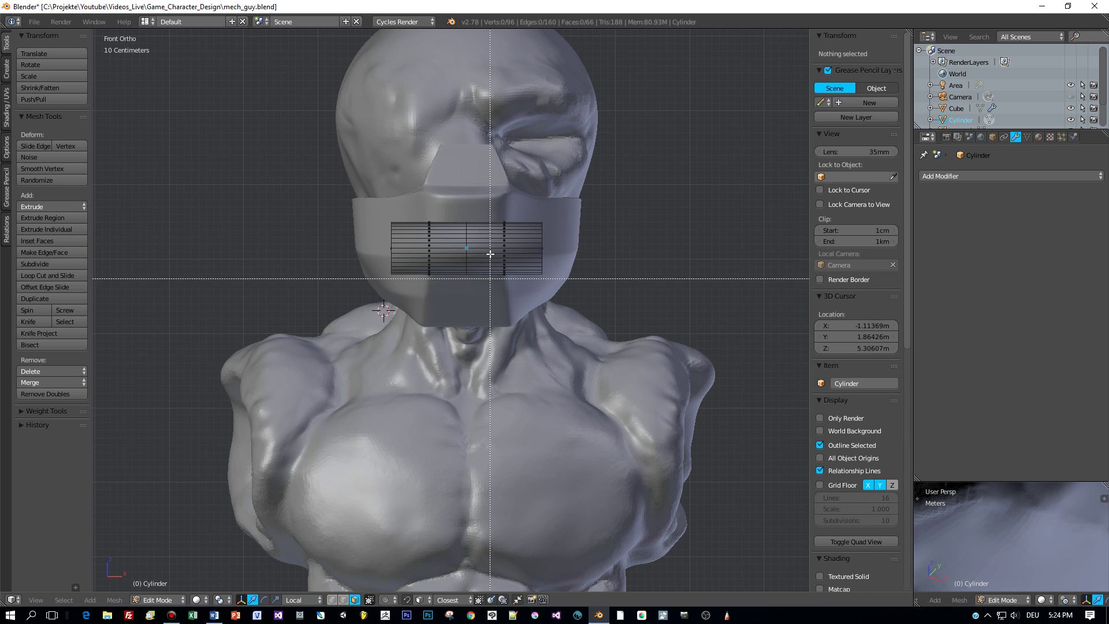
drag(337, 166, 460, 300)
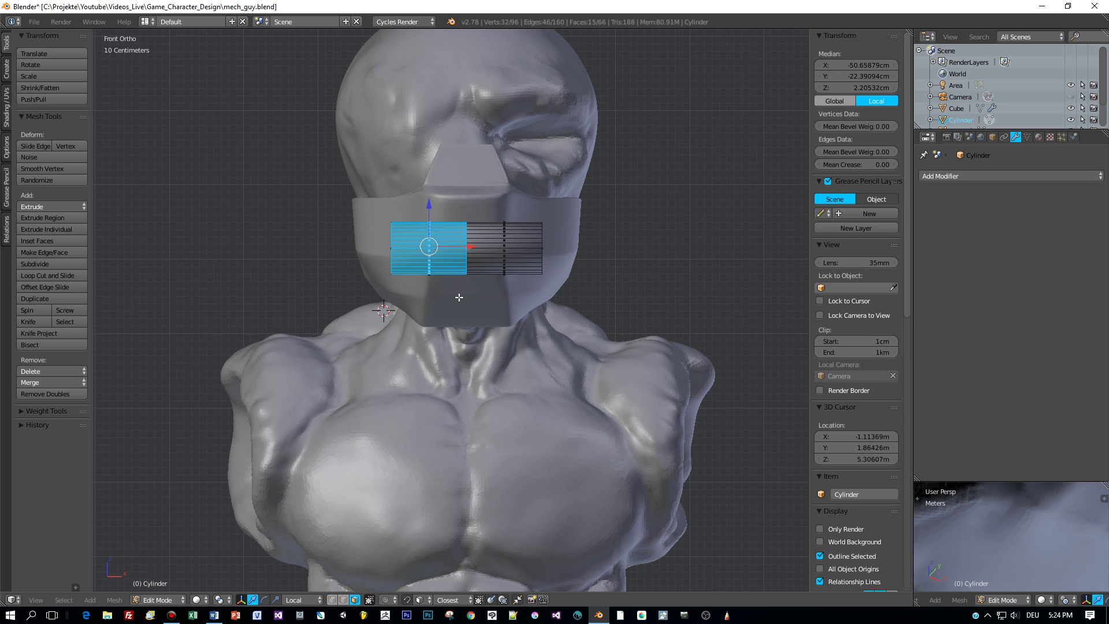
middle_drag(459, 297, 467, 348)
key(KP_1)
key(b)
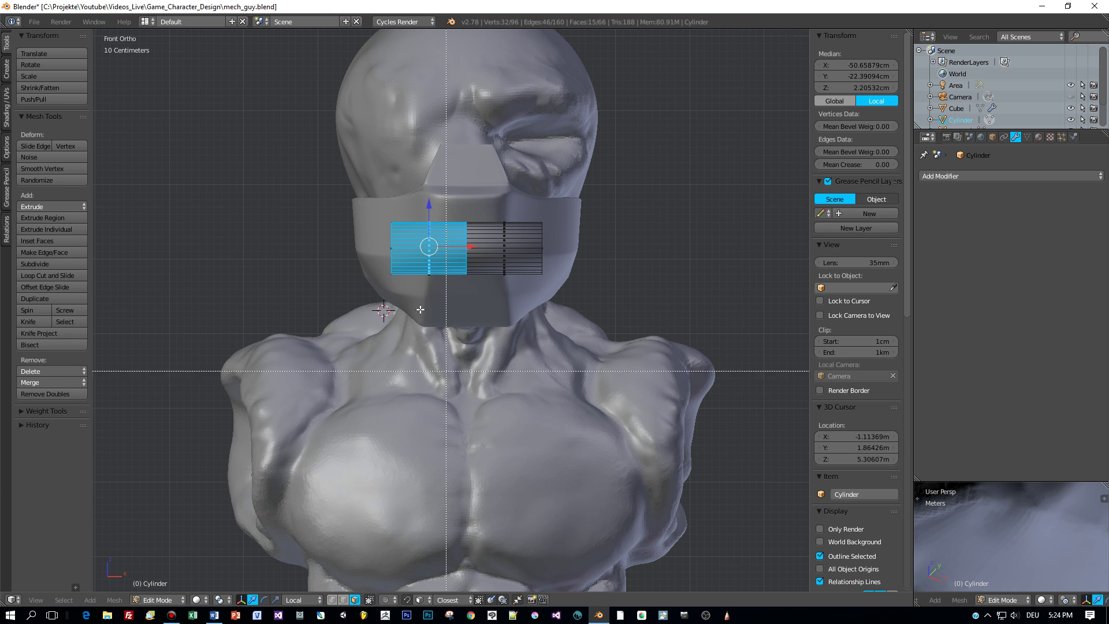
drag(365, 194, 474, 298)
key(x)
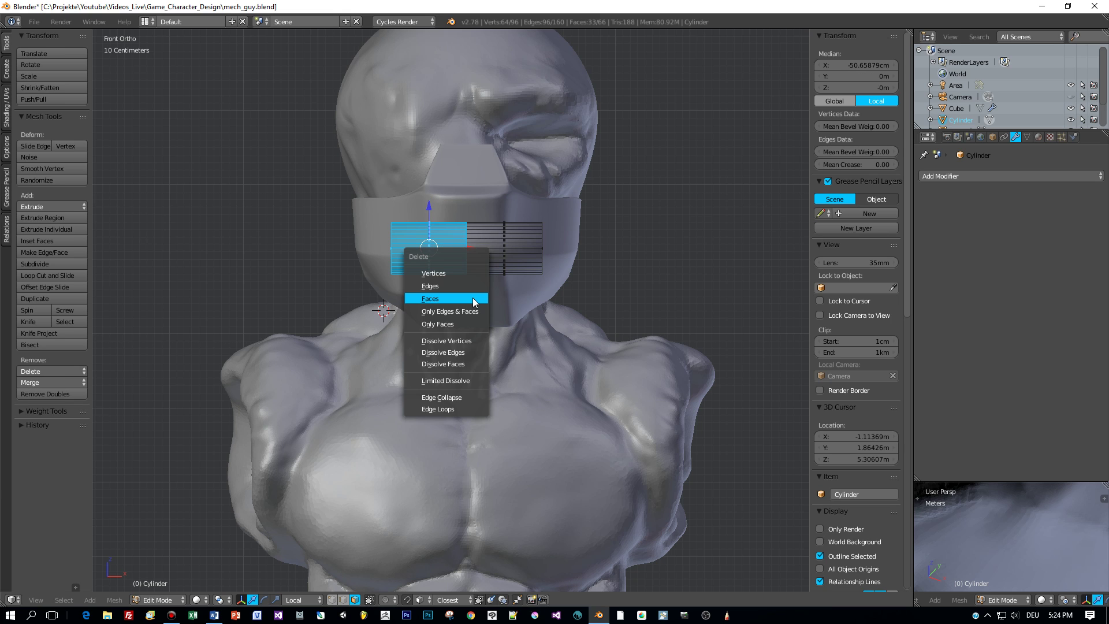
click(473, 298)
key(Tab)
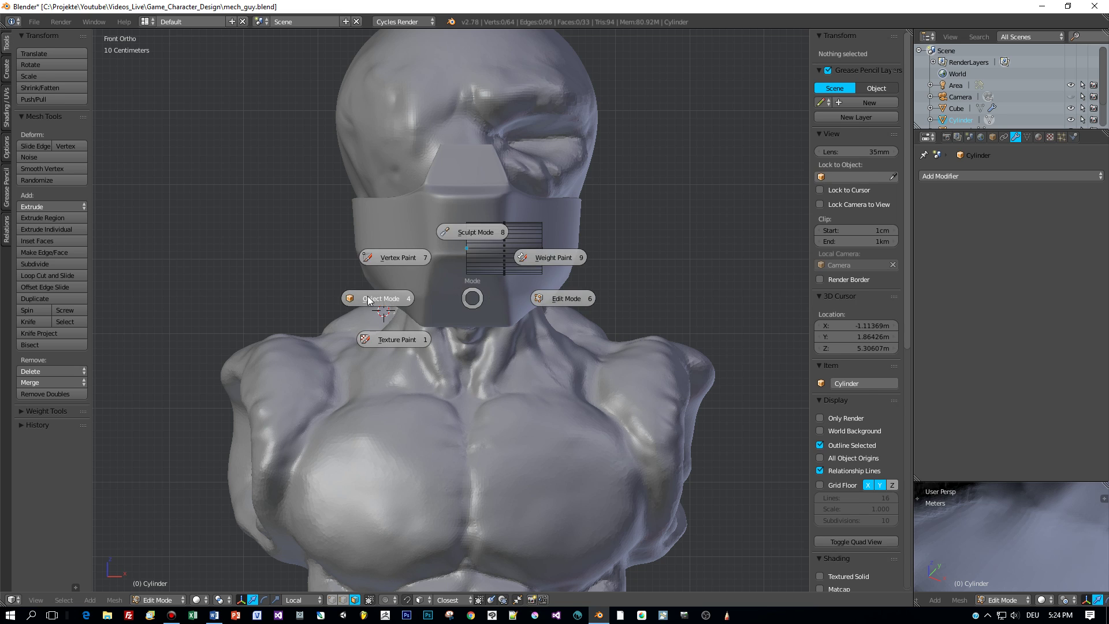
- Add a Mirror modifier on the X axis to the half cylinder and enable Clipping
click(992, 175)
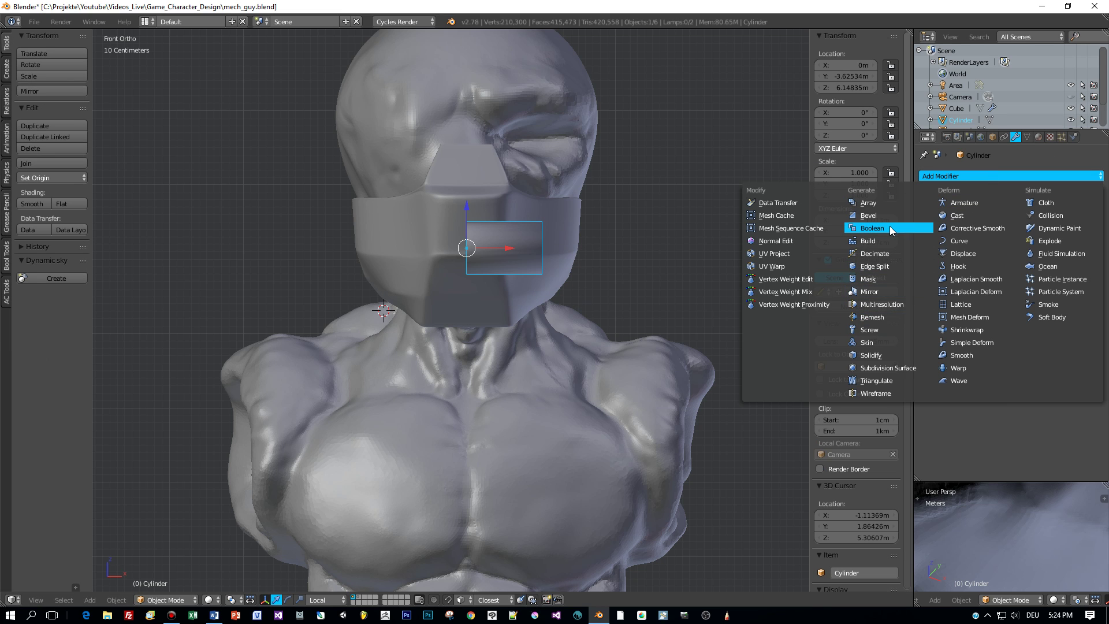
click(886, 291)
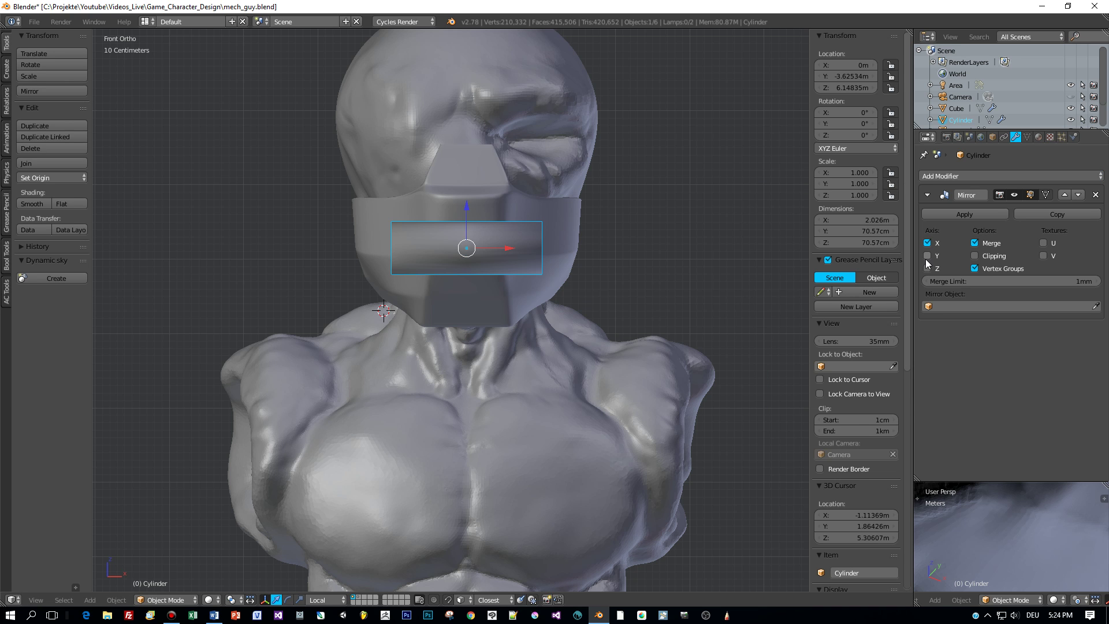
click(975, 256)
- Add a loop cut to the half cylinder in Edit Mode and slide it close to the outer end, at about X 99 cm
middle_drag(719, 265, 646, 299)
scroll(646, 299, up, 2)
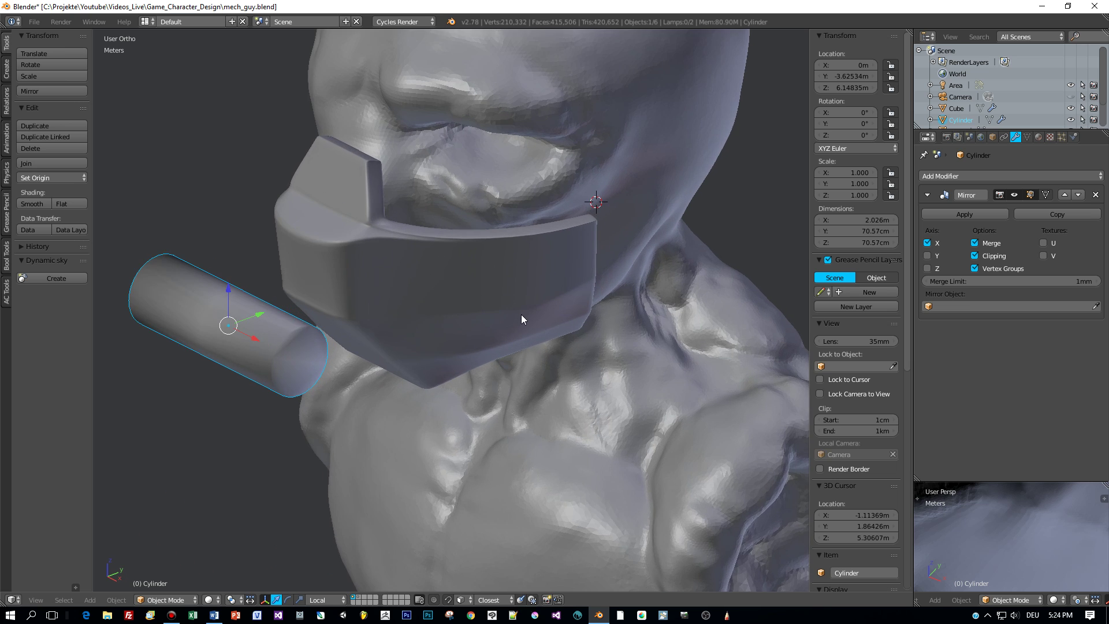
middle_drag(521, 315, 583, 279)
key(KP_1)
key(Tab)
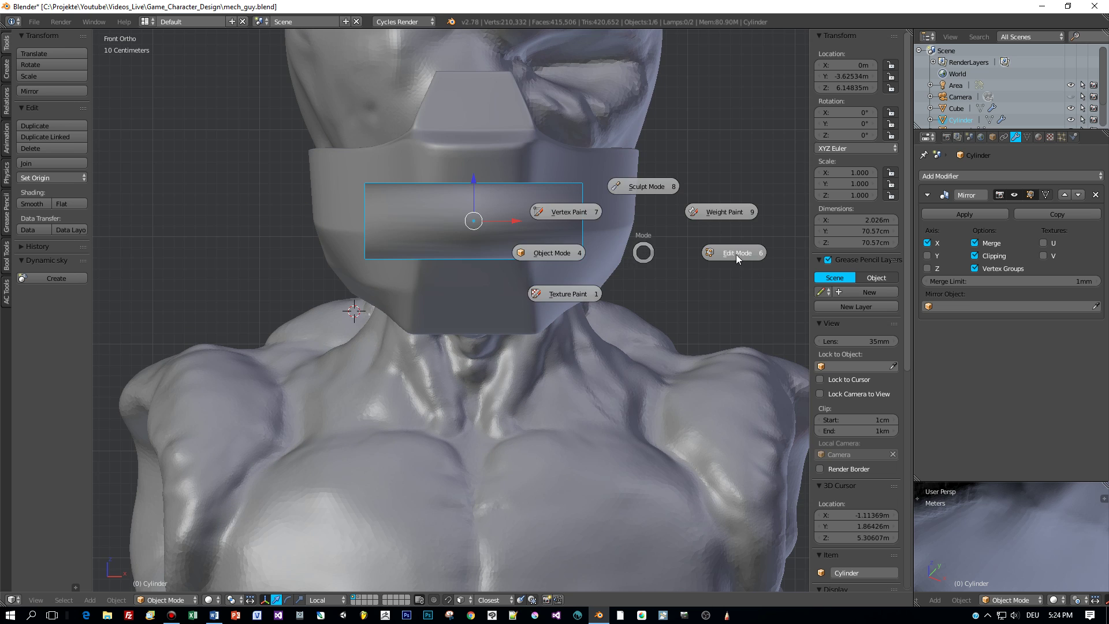
click(736, 254)
key(ctrl+r)
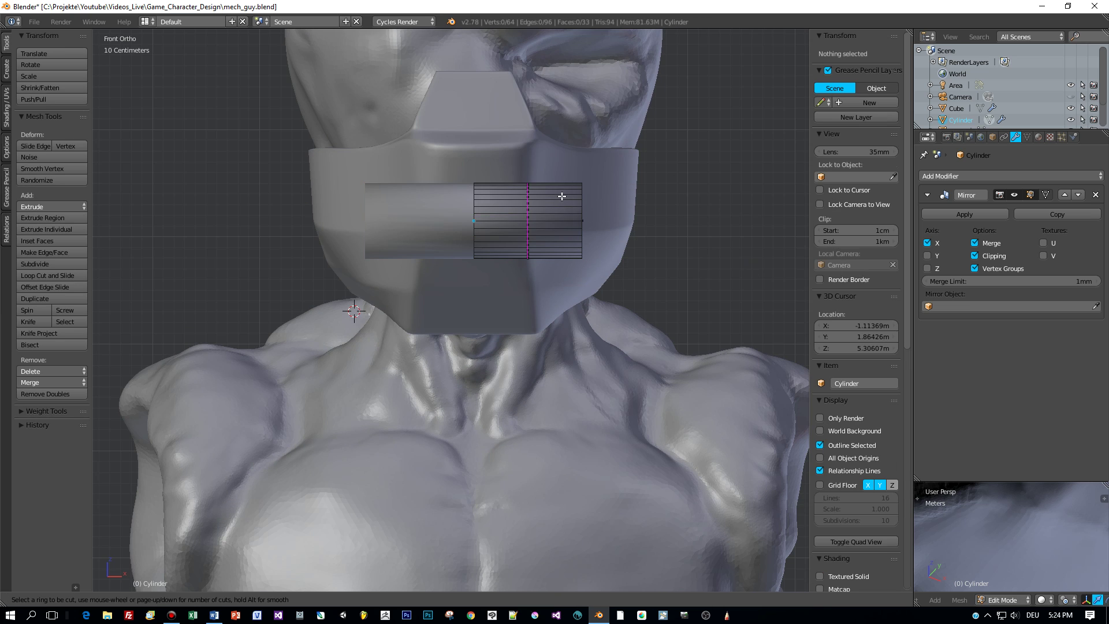
click(562, 196)
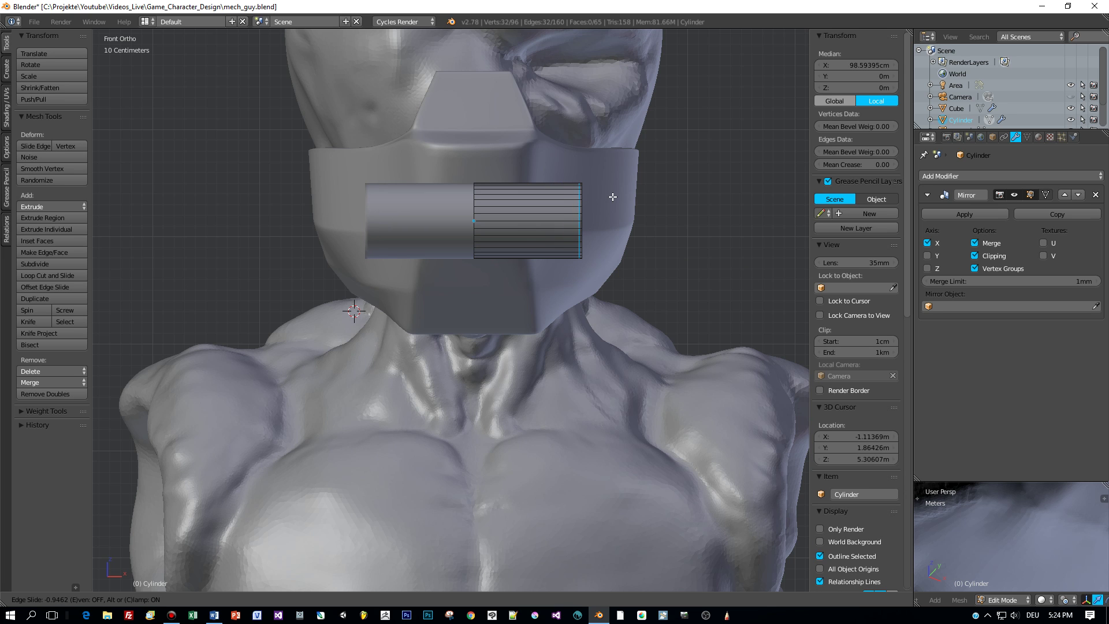
click(612, 197)
- Delete the cap face that closes the outer end of the half cylinder
scroll(577, 211, up, 1)
middle_drag(606, 205, 467, 277)
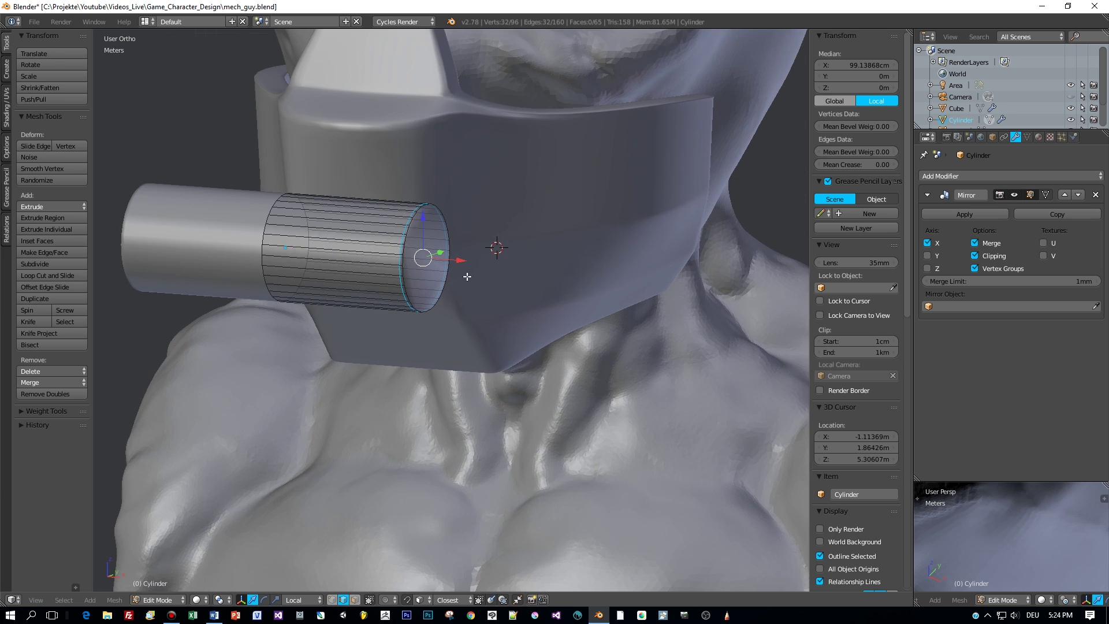
click(355, 600)
right_click(429, 257)
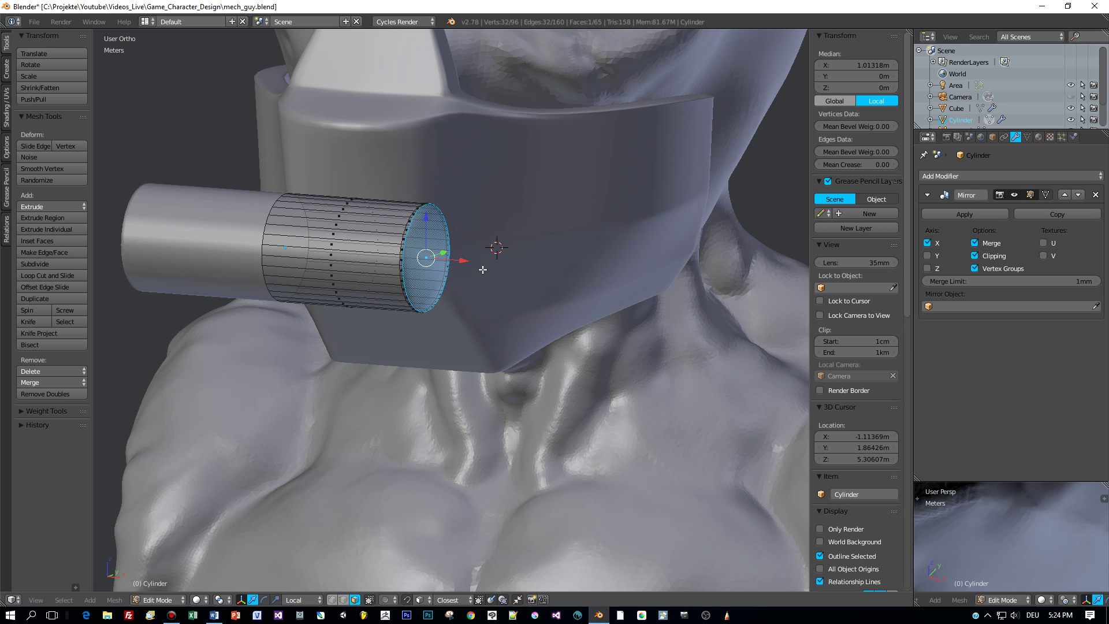
key(x)
click(483, 270)
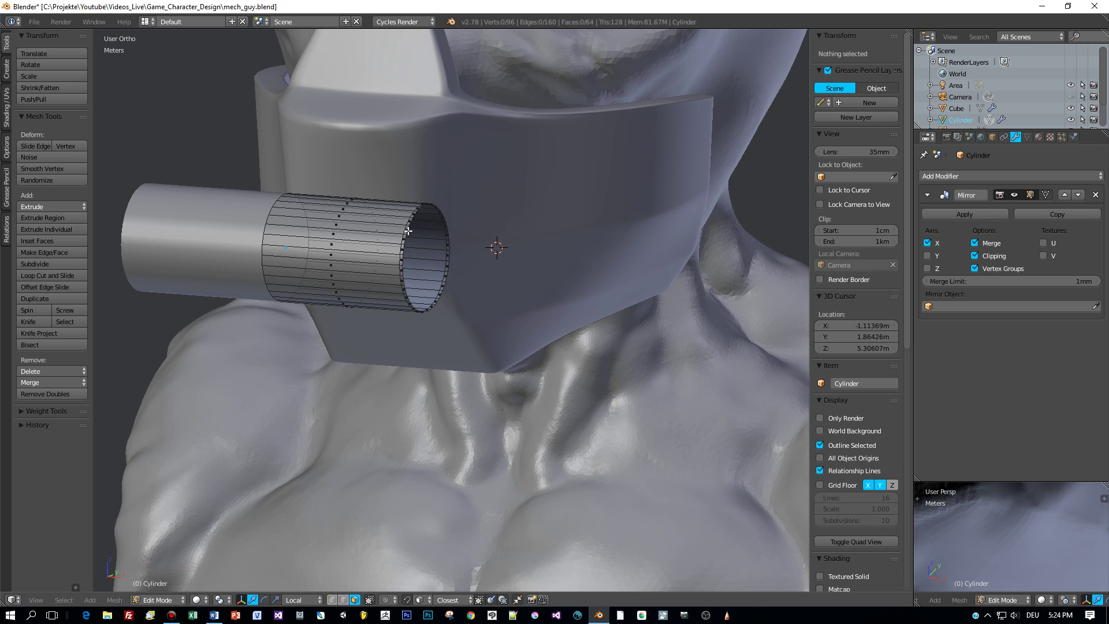
- Switch to edge selection and select the edge loop around the cylinder's open outer end
click(345, 599)
scroll(384, 164, up, 3)
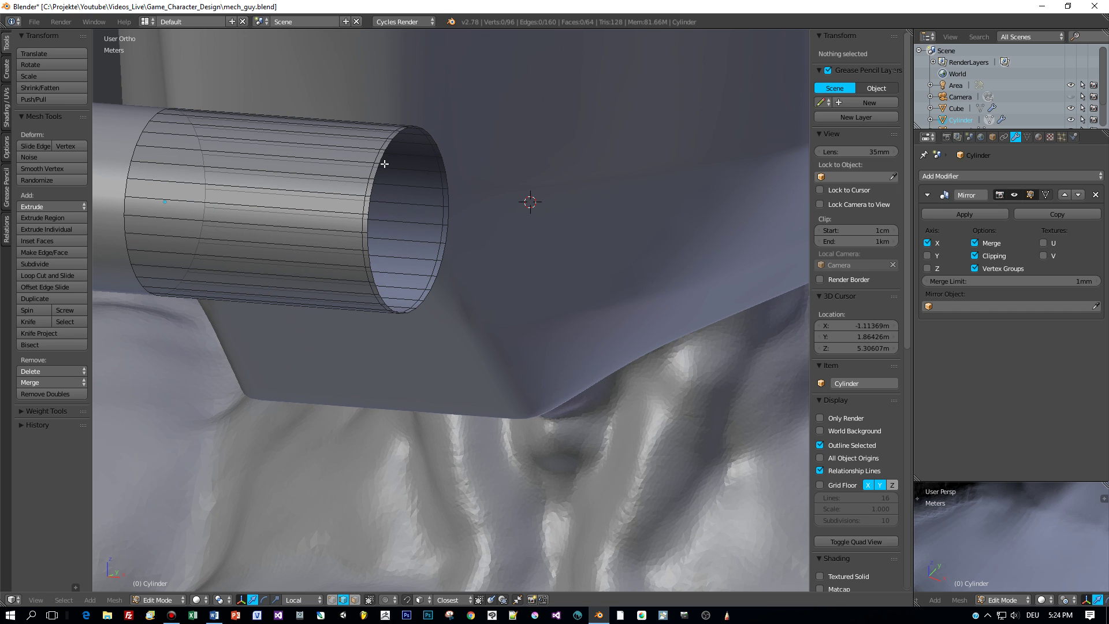
alt+right_click(383, 159)
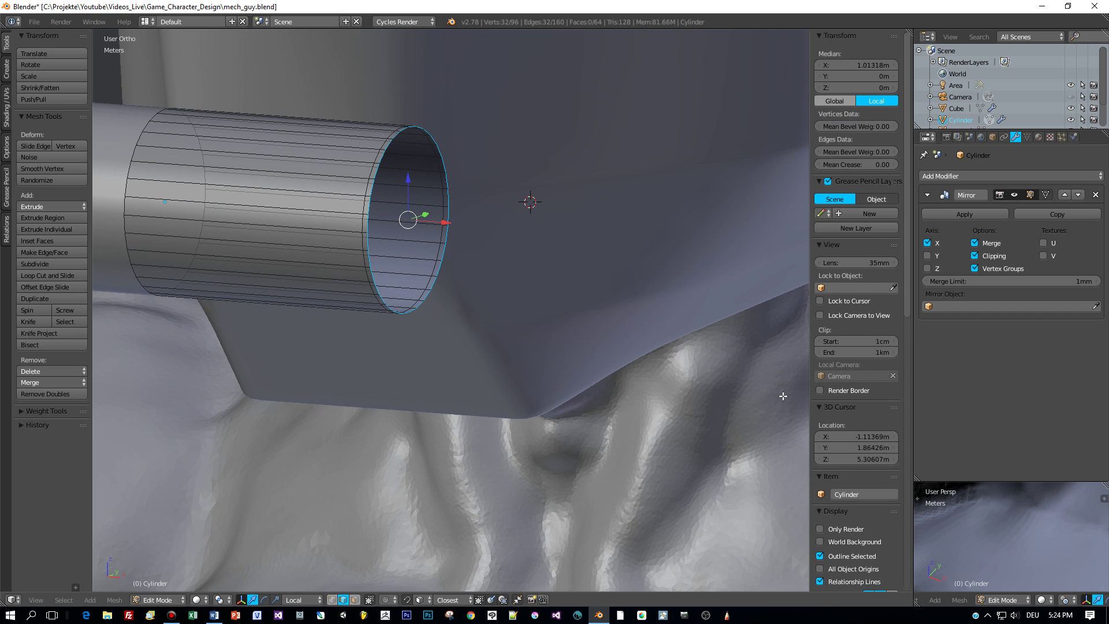
- Start the Screencast Keys display and set the OpenGL Lights preset to Warmshade
key(n)
key(n)
scroll(868, 532, down, 7)
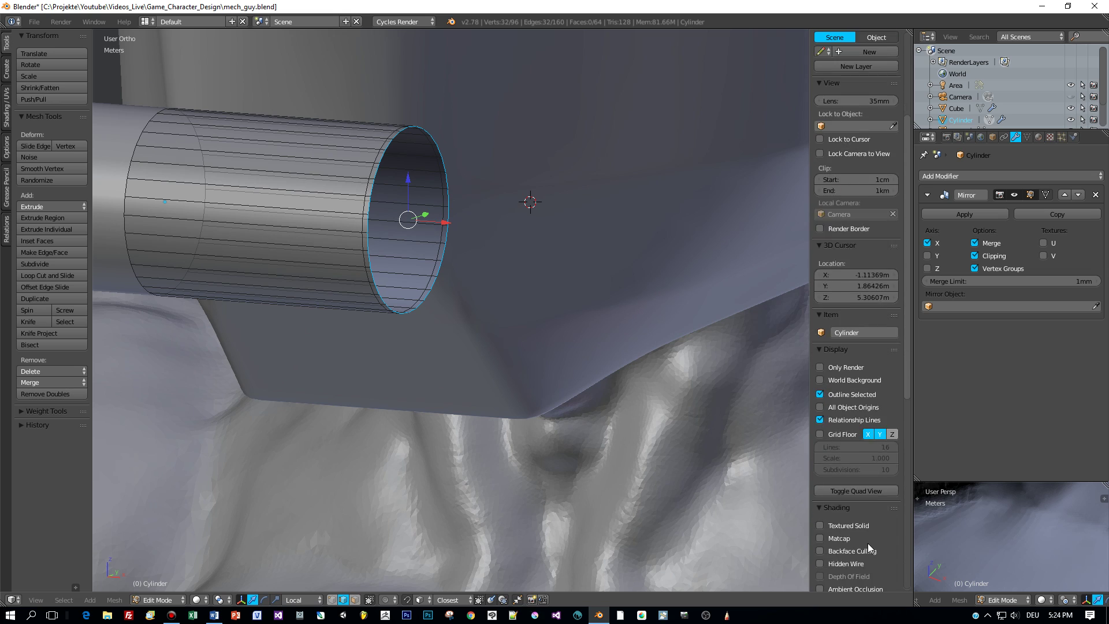
scroll(868, 546, down, 14)
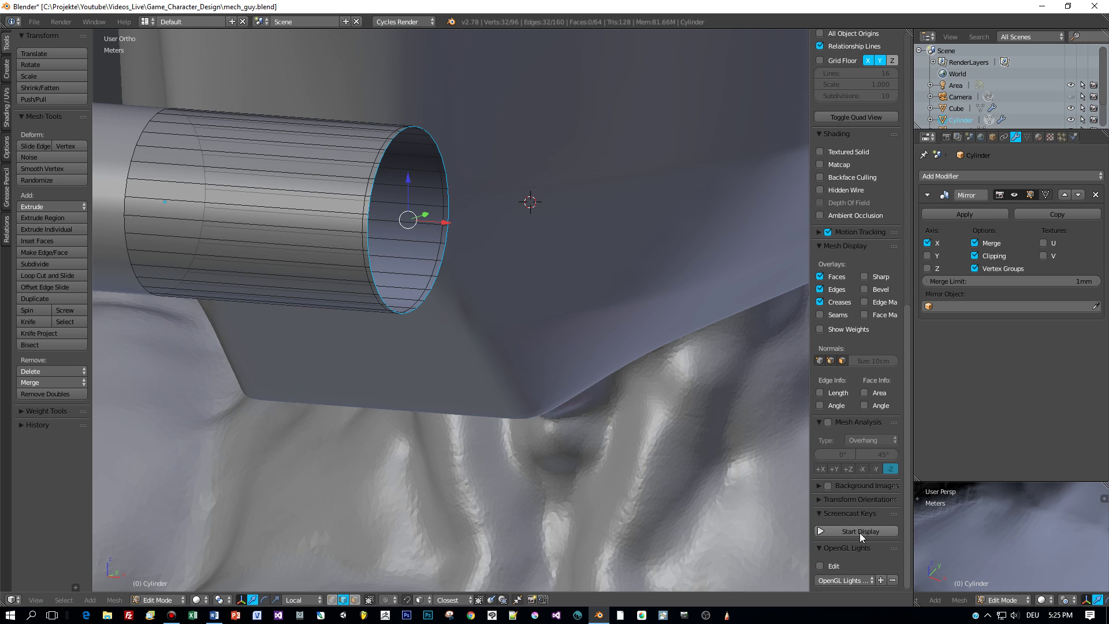
click(860, 531)
scroll(858, 536, down, 2)
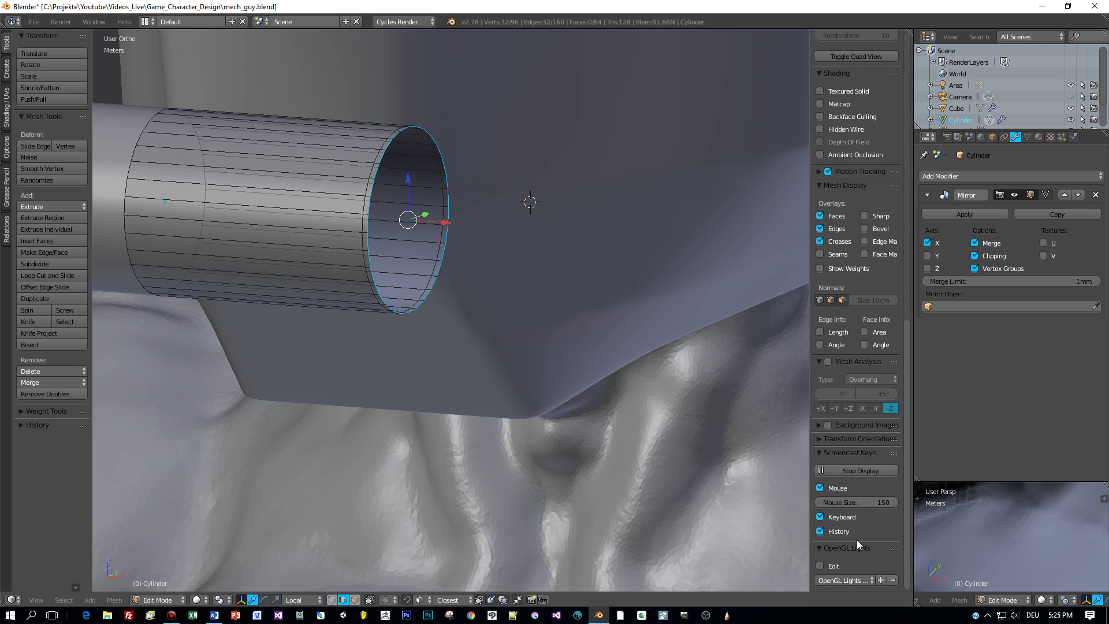
click(845, 580)
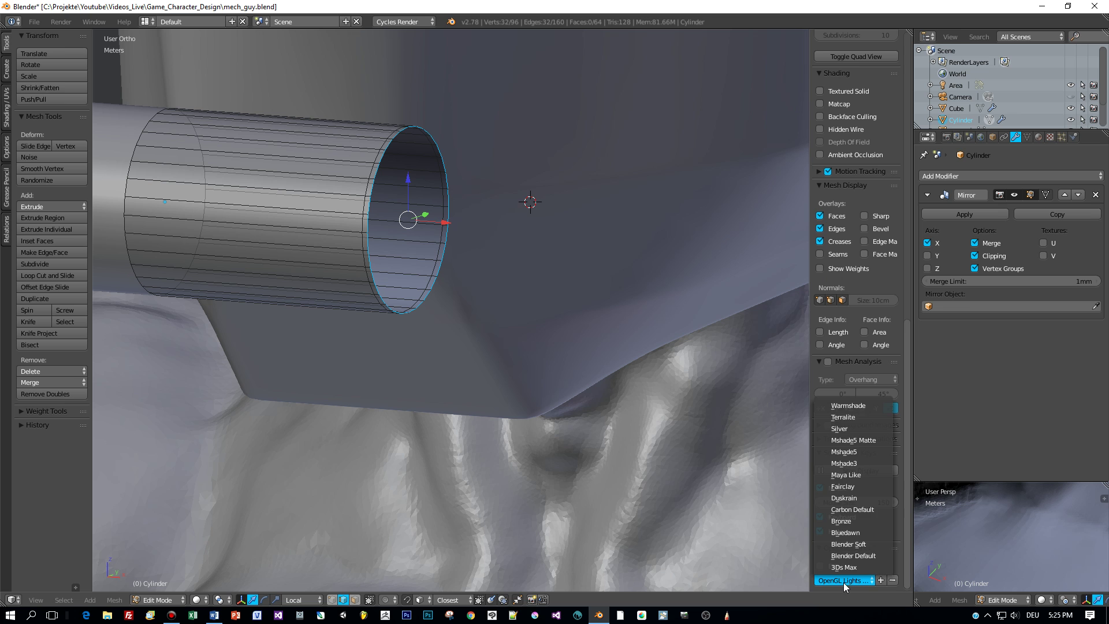
click(861, 414)
- Extrude the open end's edge loop and scale it outward by about 1.85 to form a wider flange
scroll(603, 368, down, 6)
middle_drag(579, 349, 602, 318)
key(KP_1)
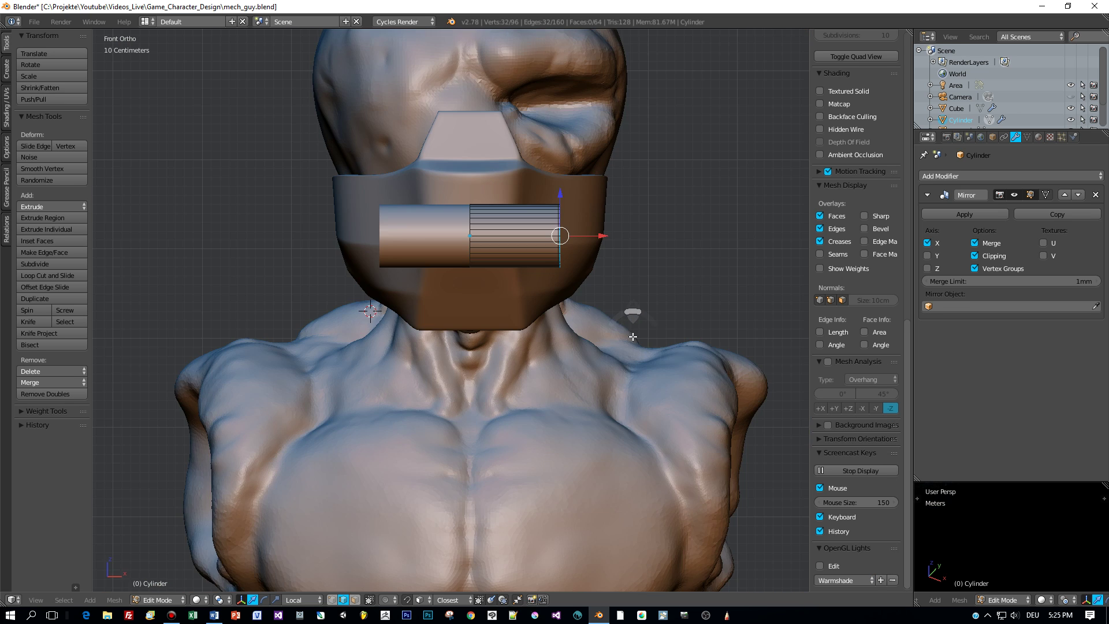
scroll(636, 314, up, 2)
key(KP_3)
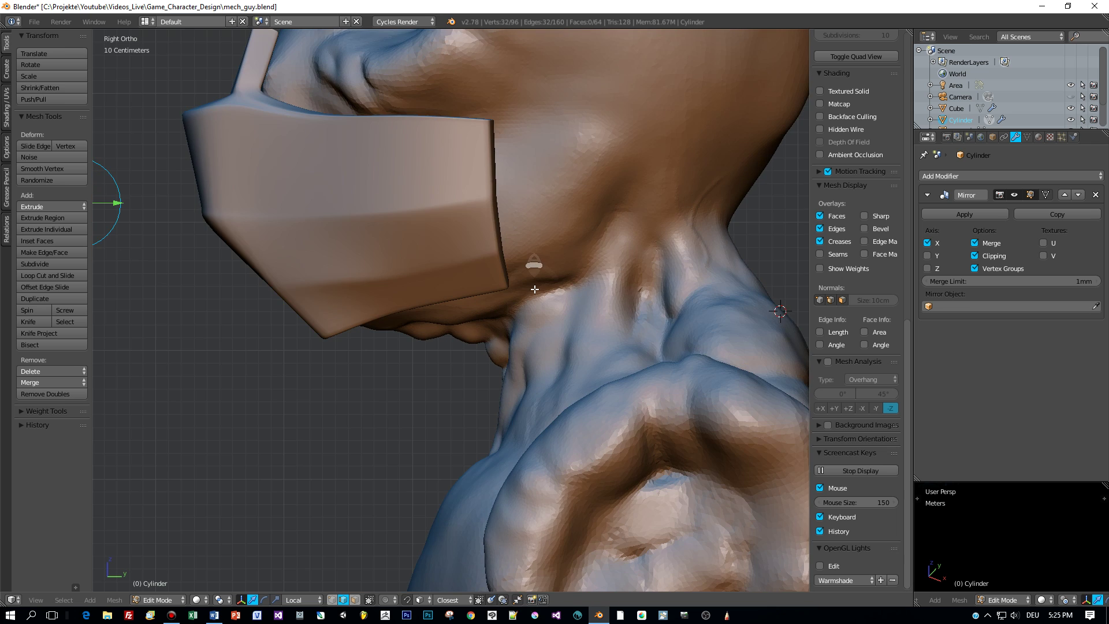
scroll(532, 297, down, 2)
shift+middle_drag(278, 300, 488, 329)
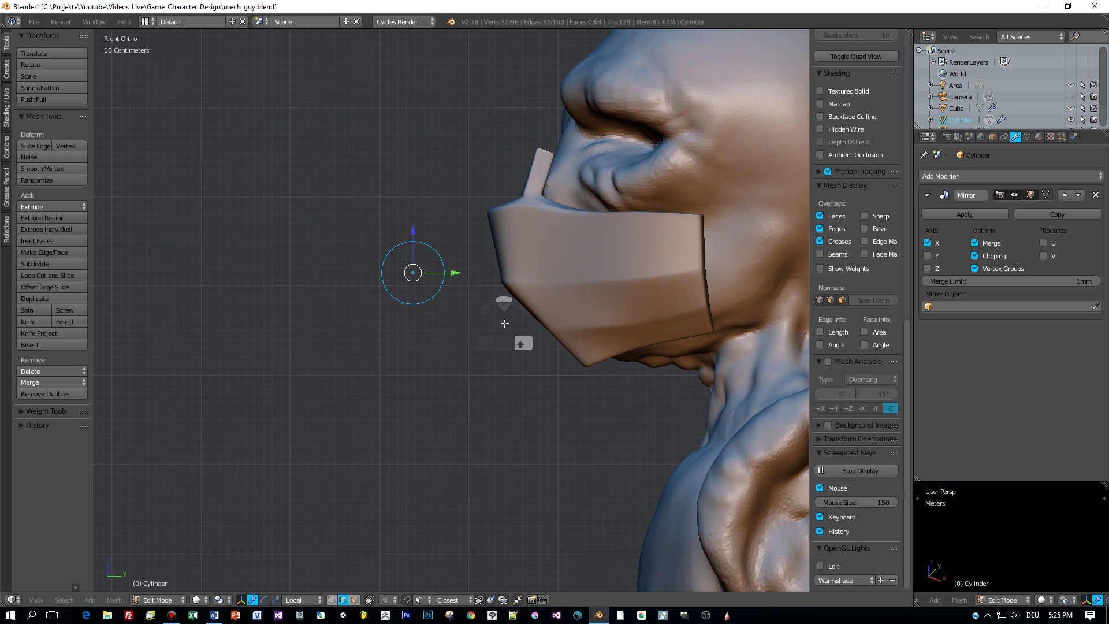
key(e)
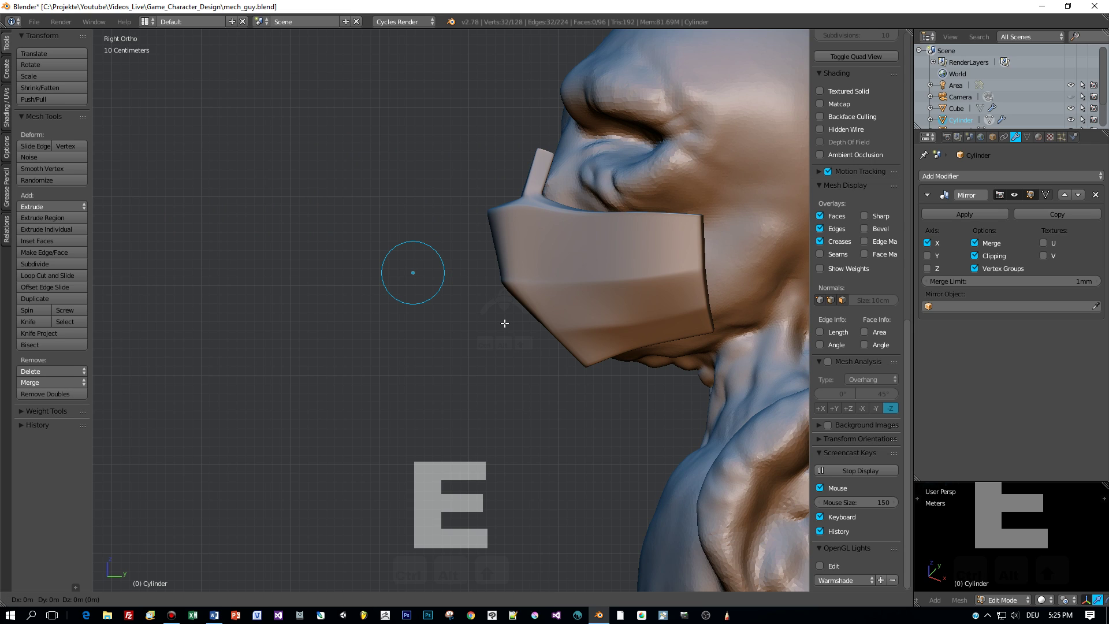
key(s)
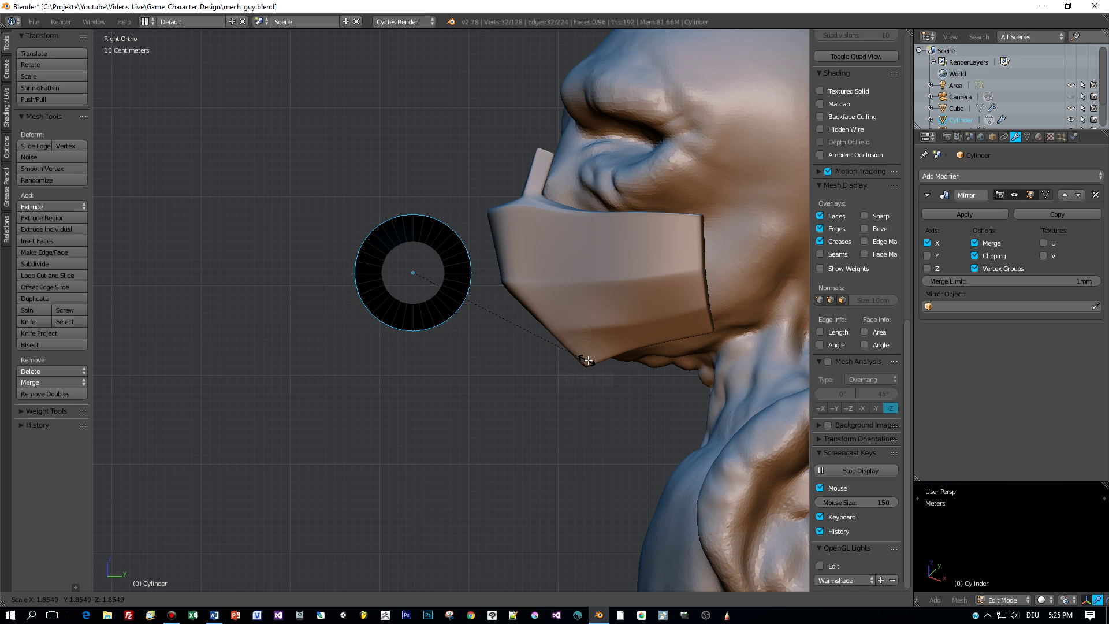
click(542, 364)
- Extrude the flange's outer edge loop about 59 cm outward along the X axis
middle_drag(542, 364, 653, 356)
key(KP_1)
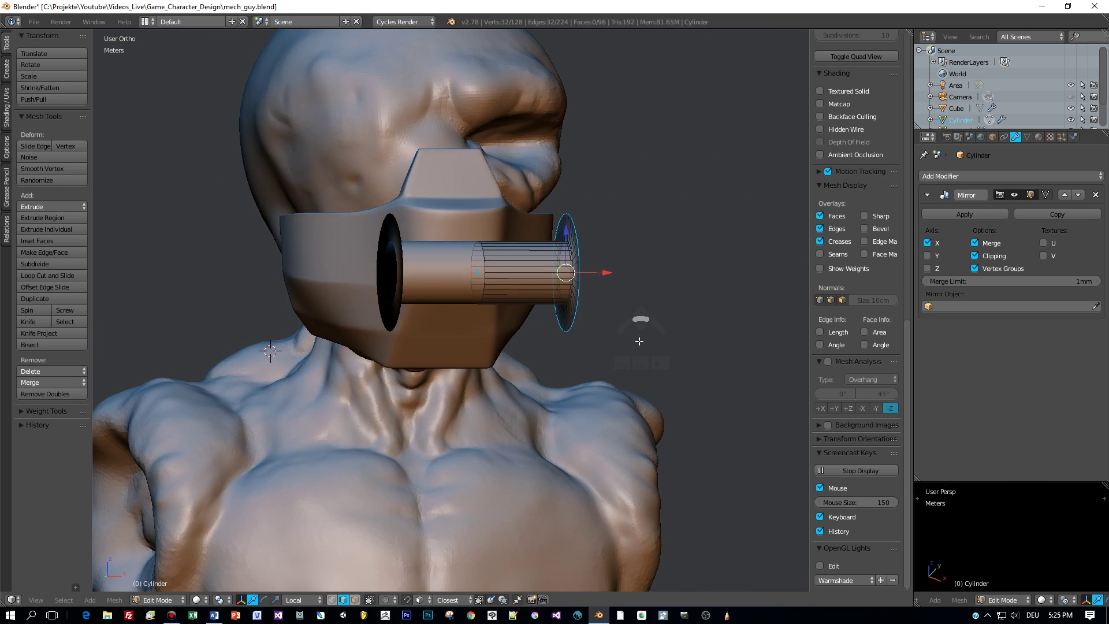
key(e)
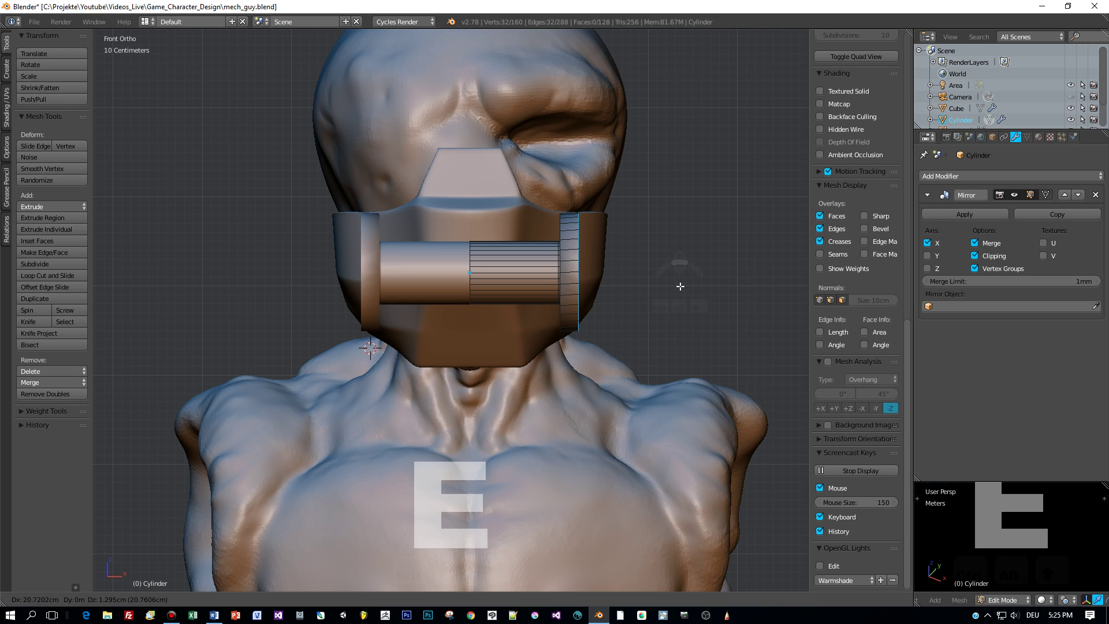
key(x)
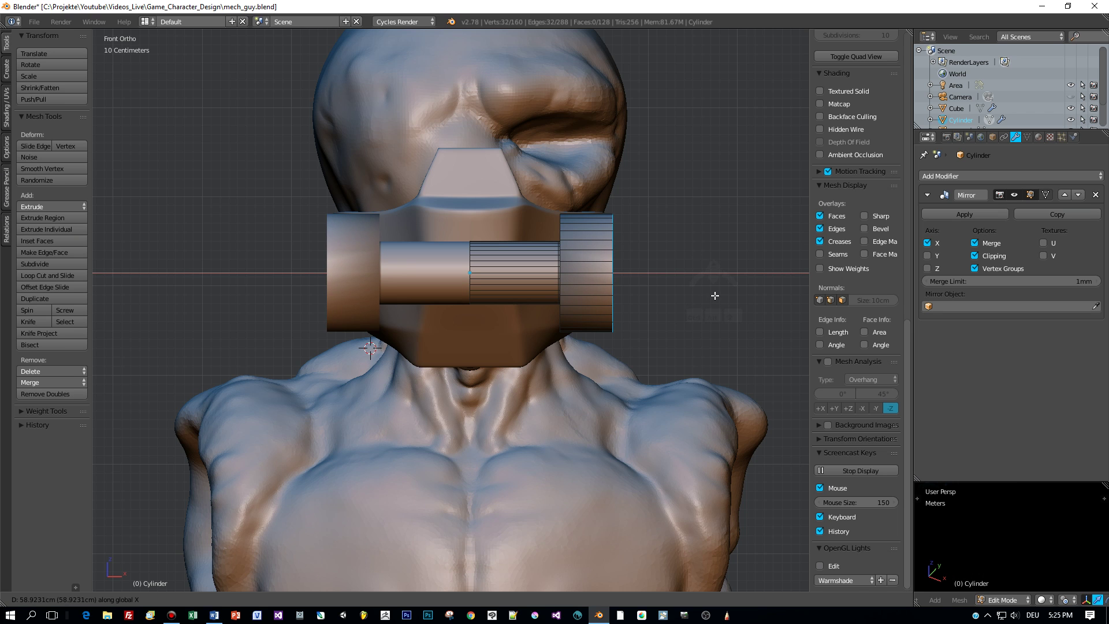
click(713, 295)
- Extrude the outer rim of the wide end section and scale it inward to about 0.7
middle_drag(713, 296, 657, 315)
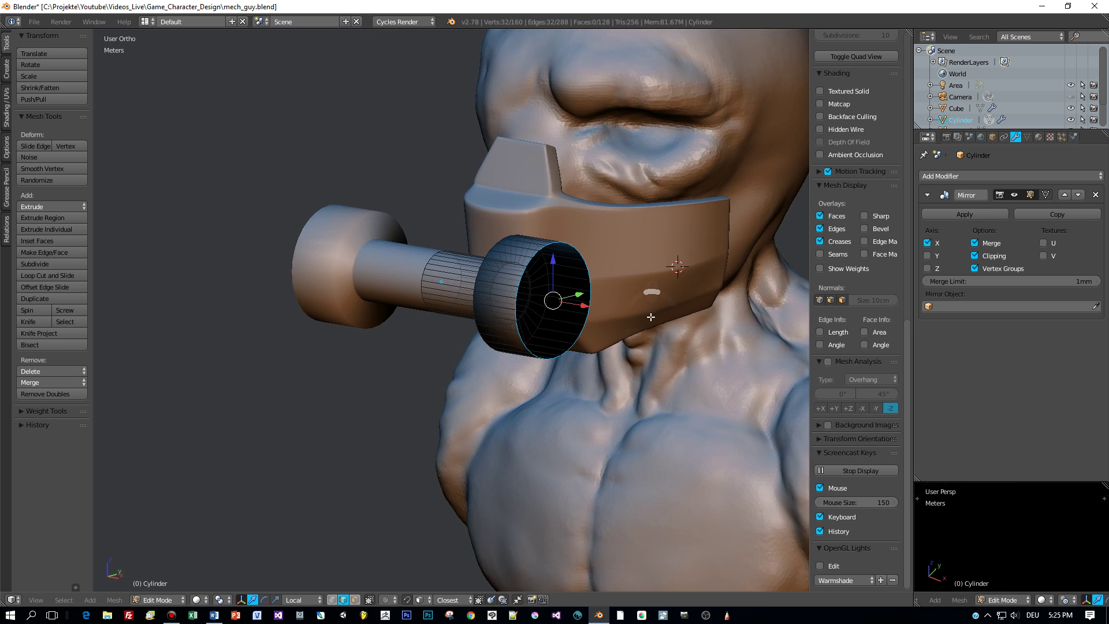
scroll(636, 329, up, 2)
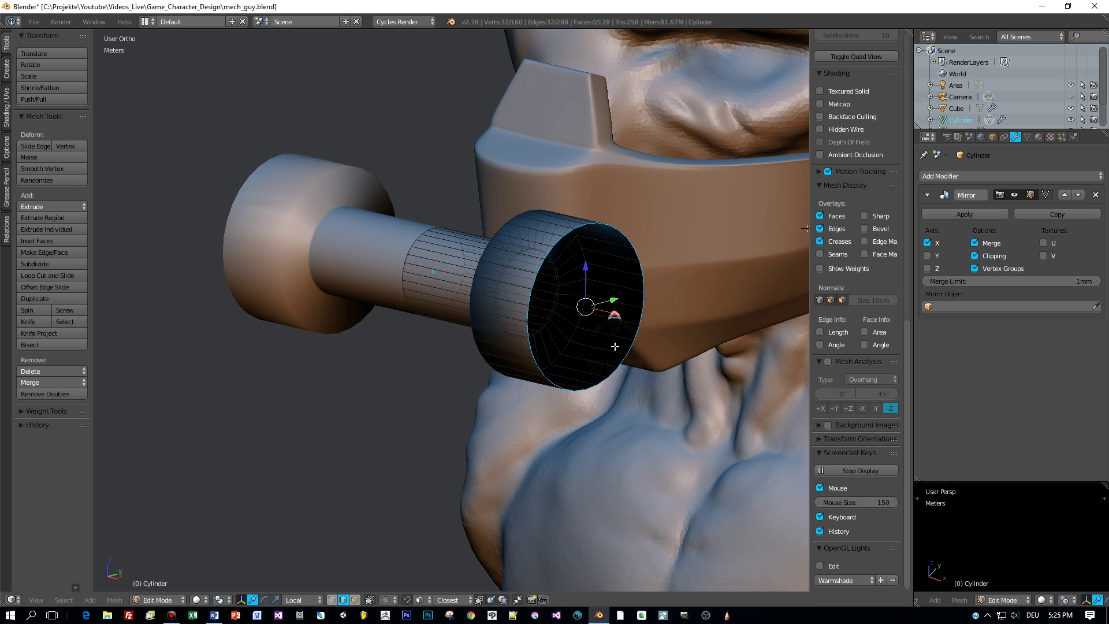
middle_drag(615, 346, 557, 335)
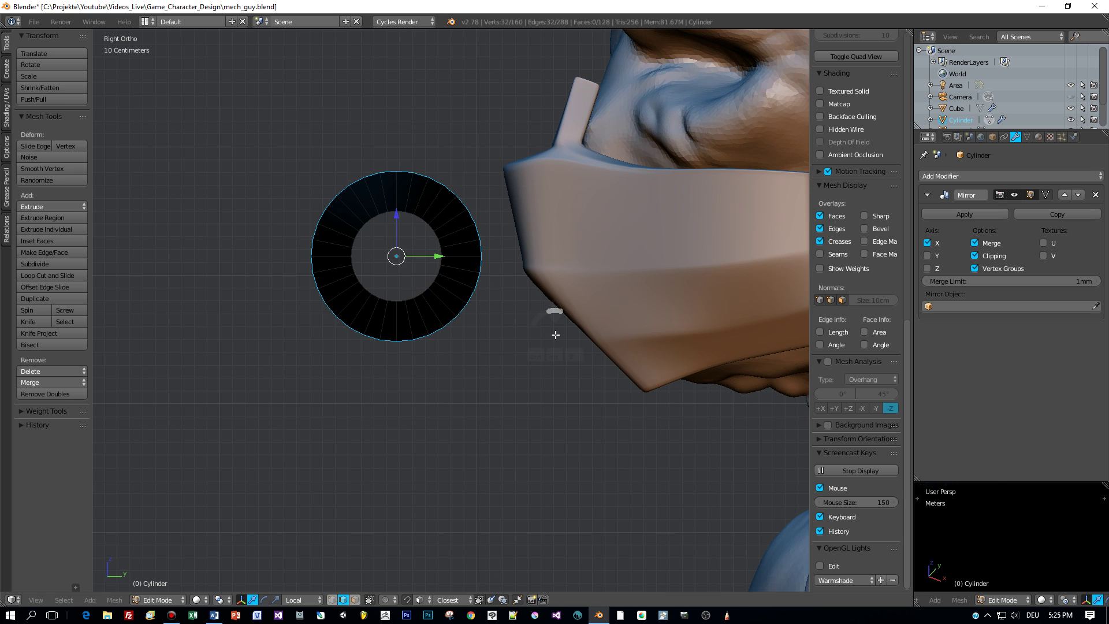
key(e)
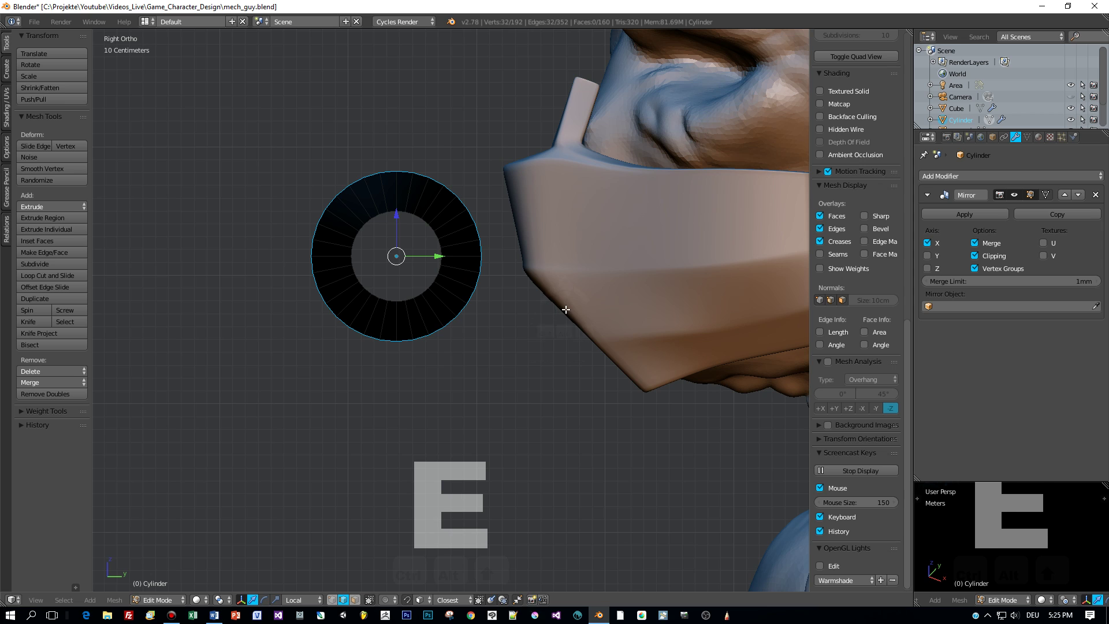
key(s)
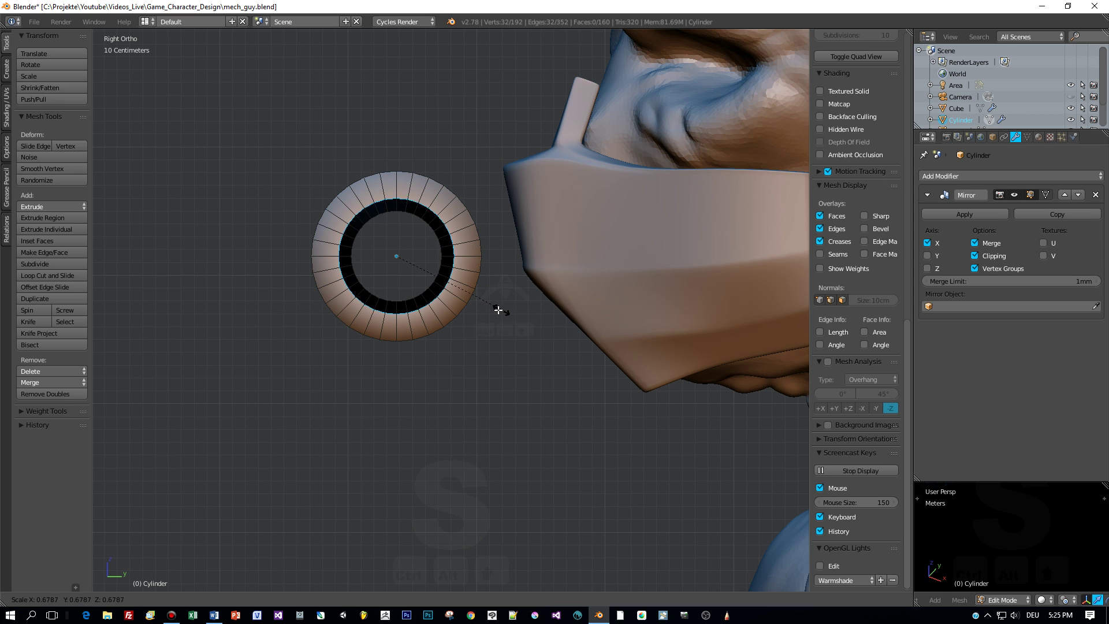
click(508, 311)
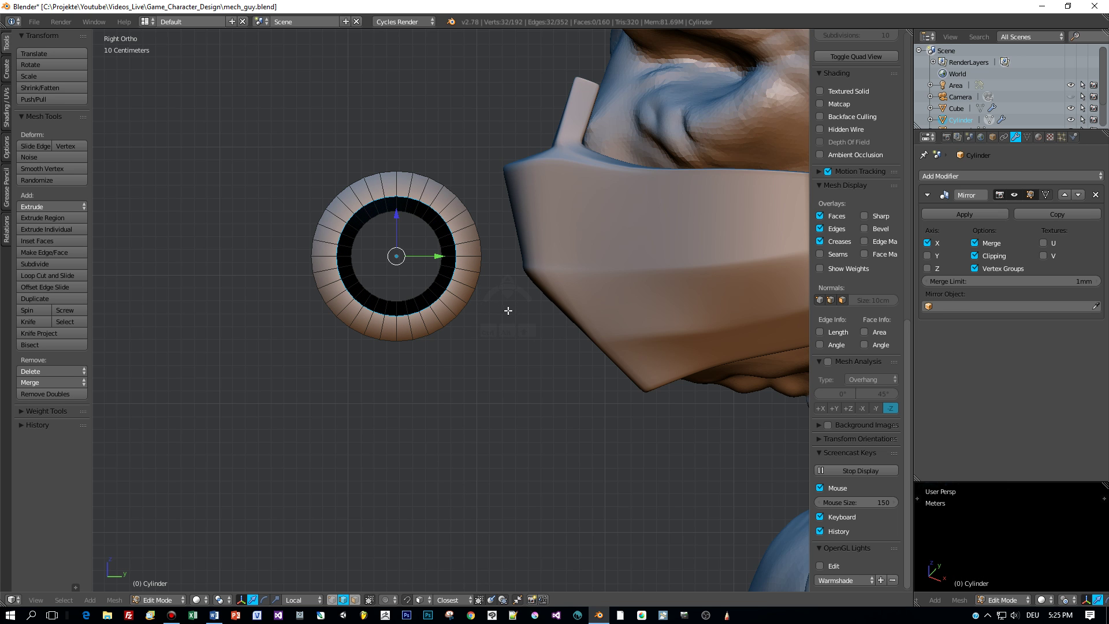
- Switch to wireframe shading and extrude the inner rim about 22 cm inward along the X axis to form a recess
scroll(494, 305, down, 3)
key(KP_1)
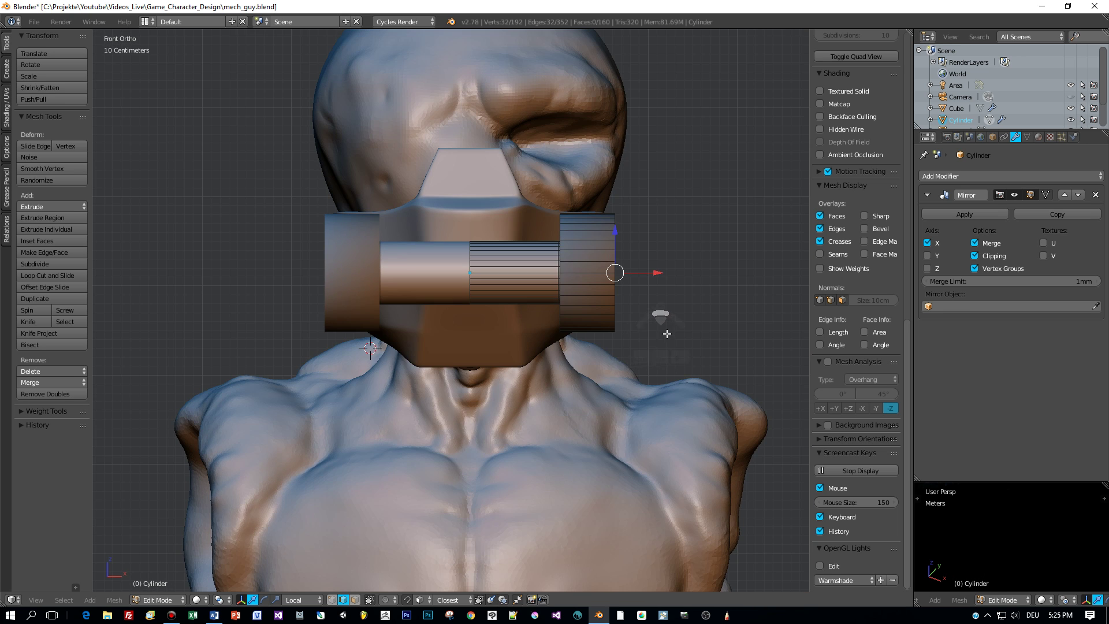
key(z)
click(754, 322)
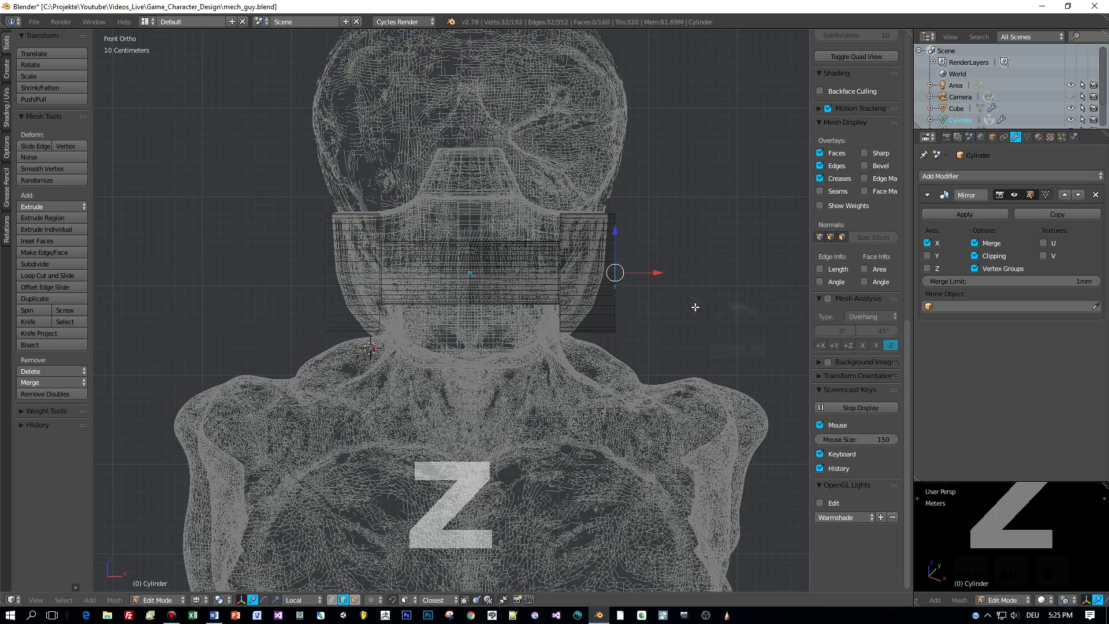
scroll(701, 290, up, 2)
shift+middle_drag(702, 290, 663, 332)
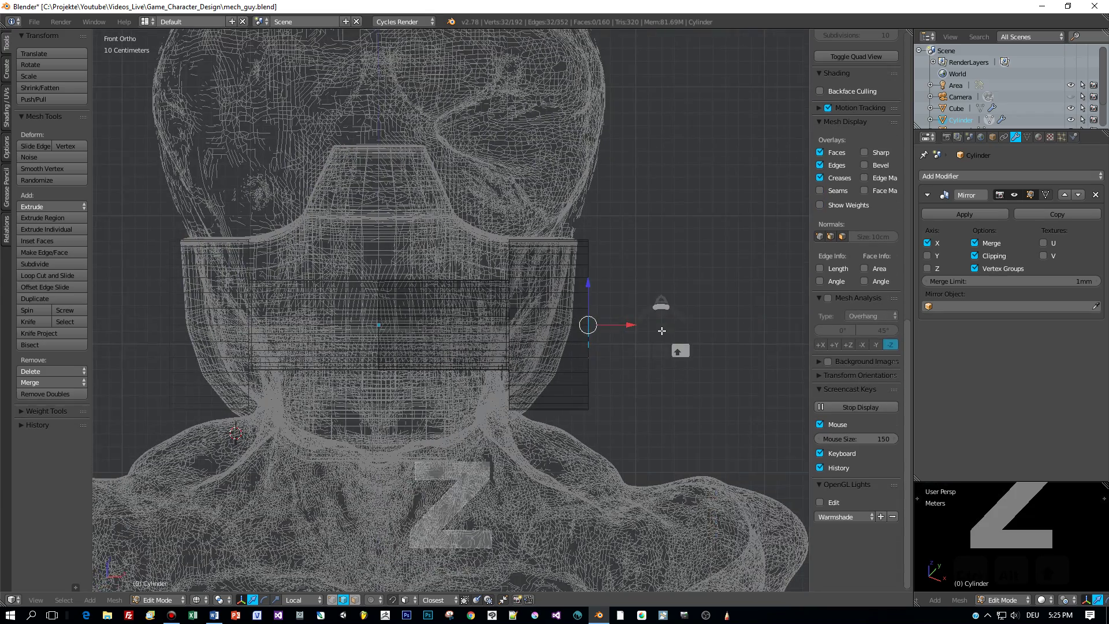
key(e)
key(x)
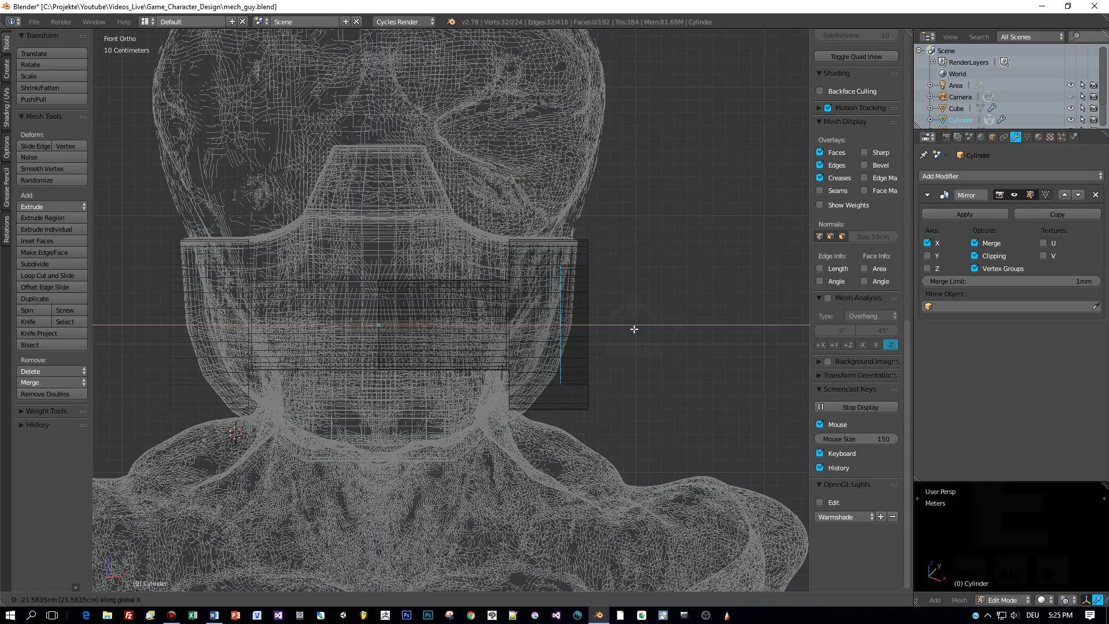
click(634, 328)
- Extrude the recess's inner edge loop and scale it down to the centre point to close the recess floor
key(KP_3)
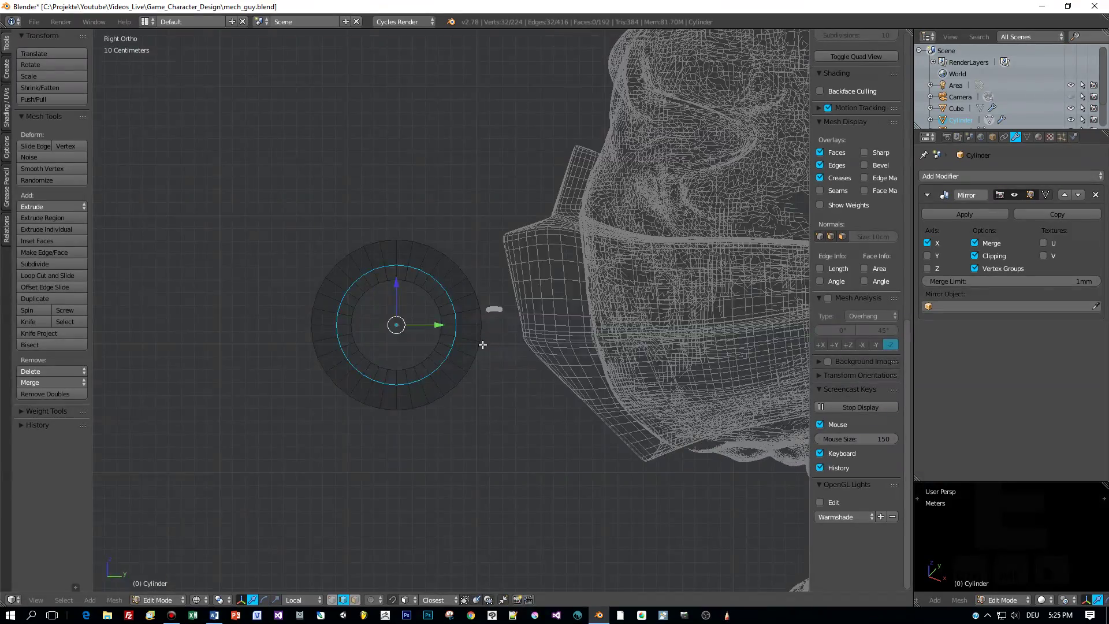
scroll(476, 366, up, 2)
key(e)
key(s)
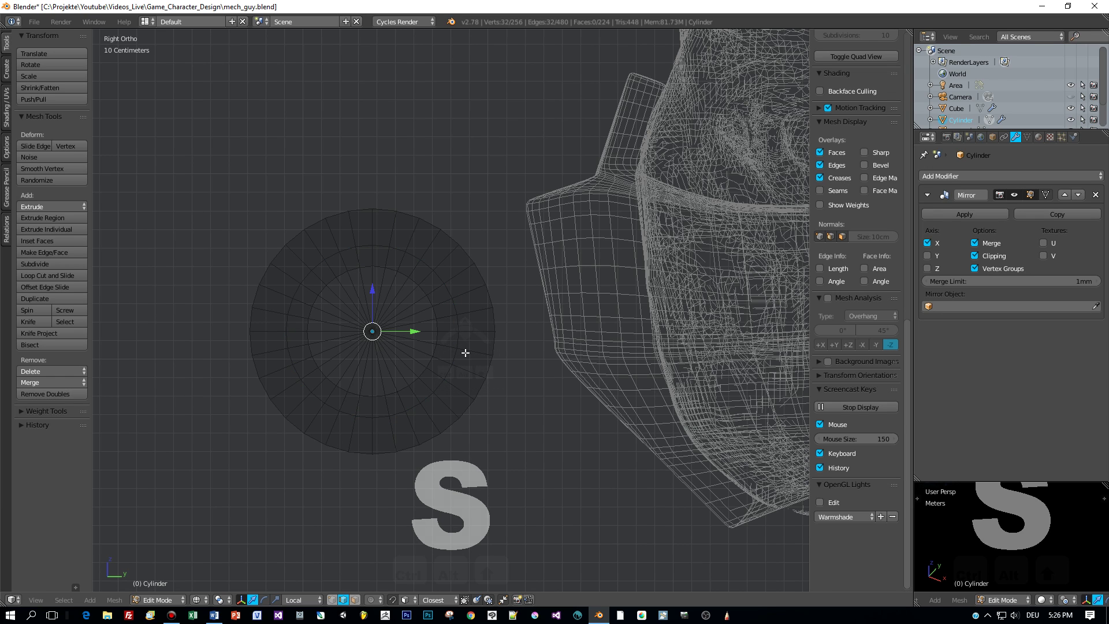
- Return to Object Mode and solid shading, and review the mirrored part from the front
key(ctrl+Tab)
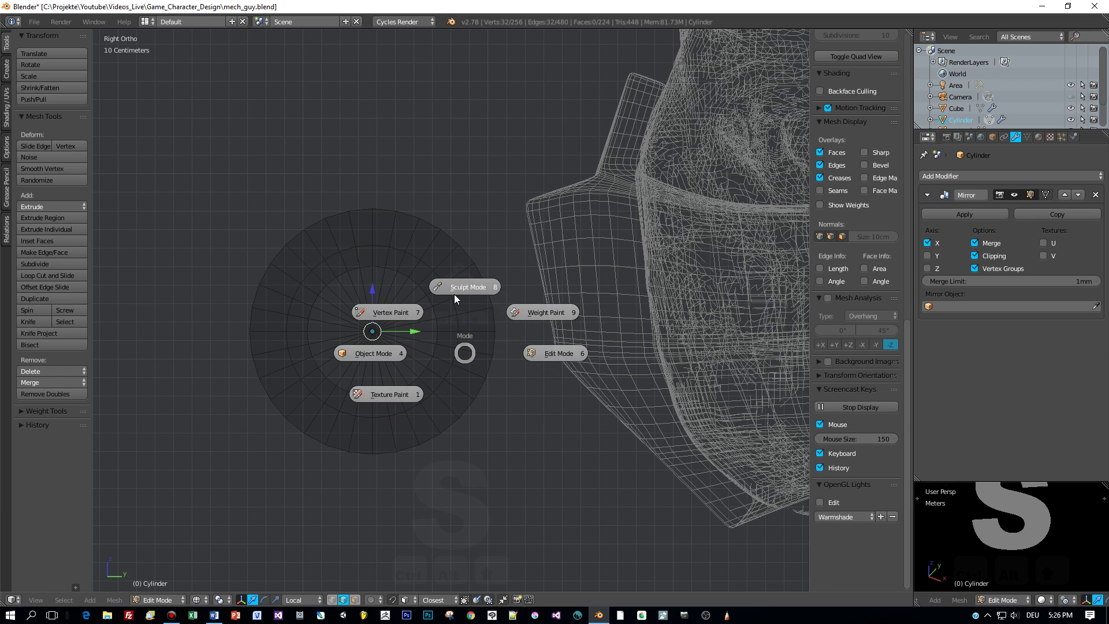
click(382, 356)
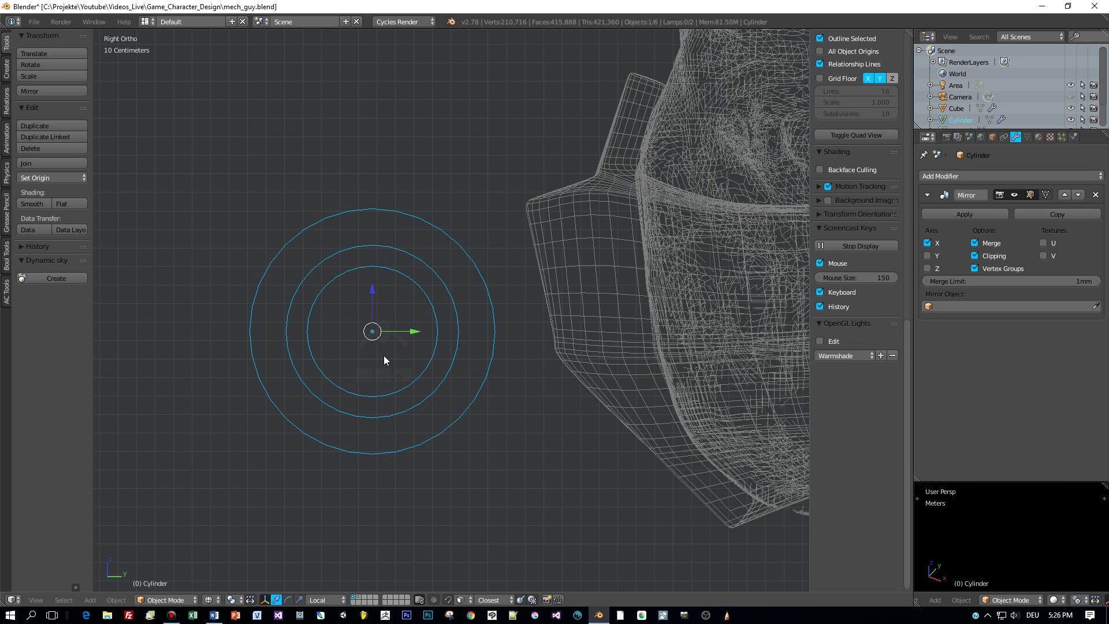
key(z)
click(383, 425)
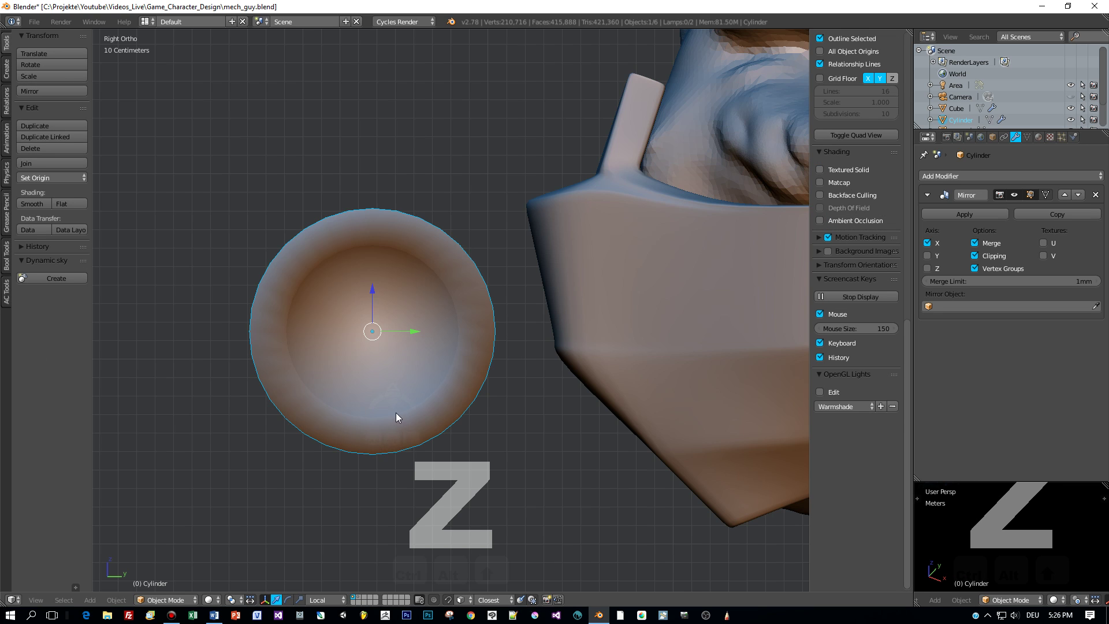
alt+middle_drag(396, 417, 557, 417)
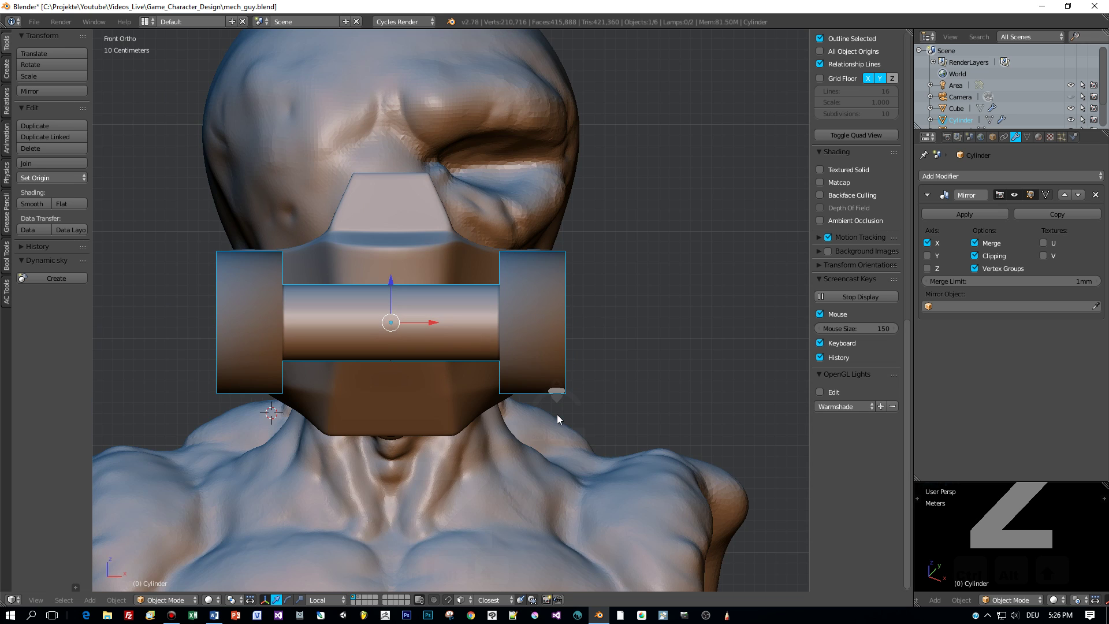
scroll(562, 422, up, 2)
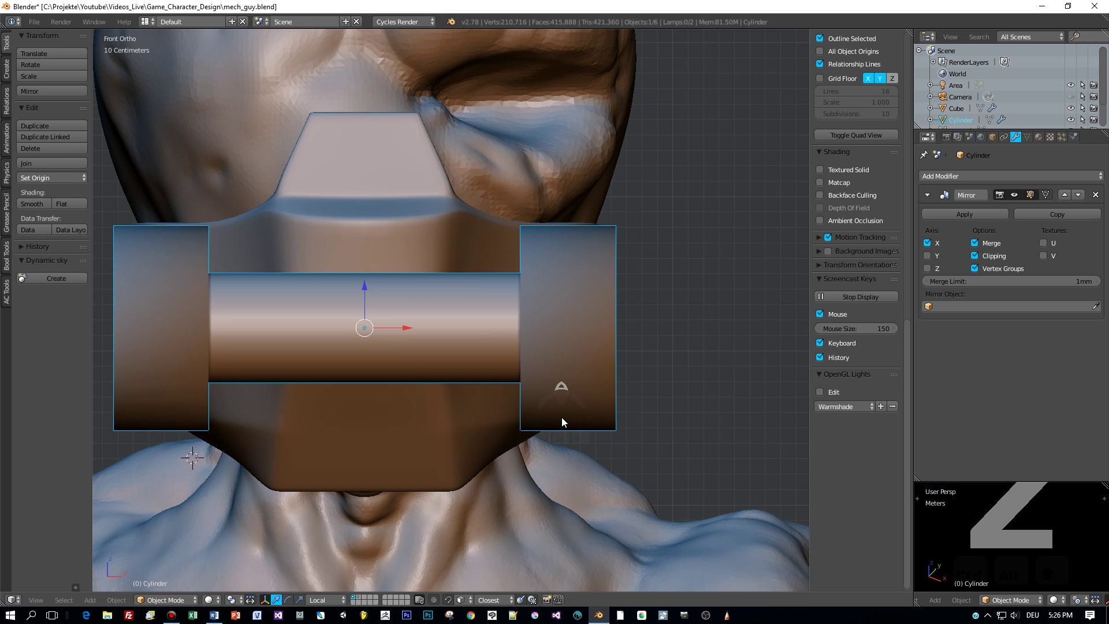
scroll(562, 422, down, 5)
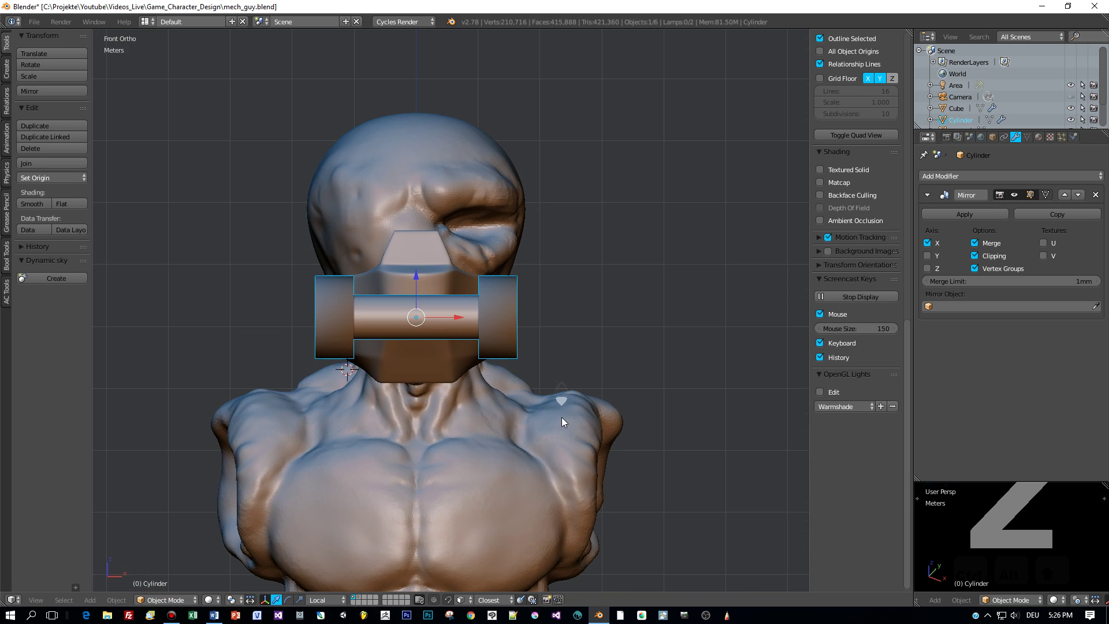
- Enter Edit Mode on the cylinder, select the whole mesh and remove its duplicate vertices
alt+middle_drag(562, 417, 438, 425)
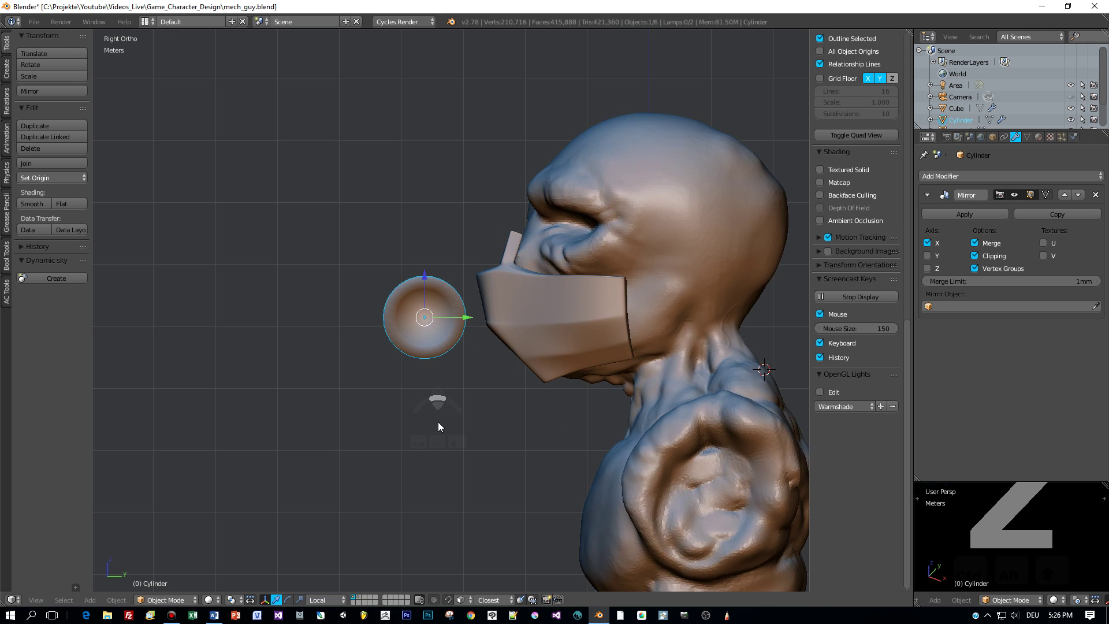
scroll(445, 410, up, 3)
scroll(449, 398, up, 2)
key(Tab)
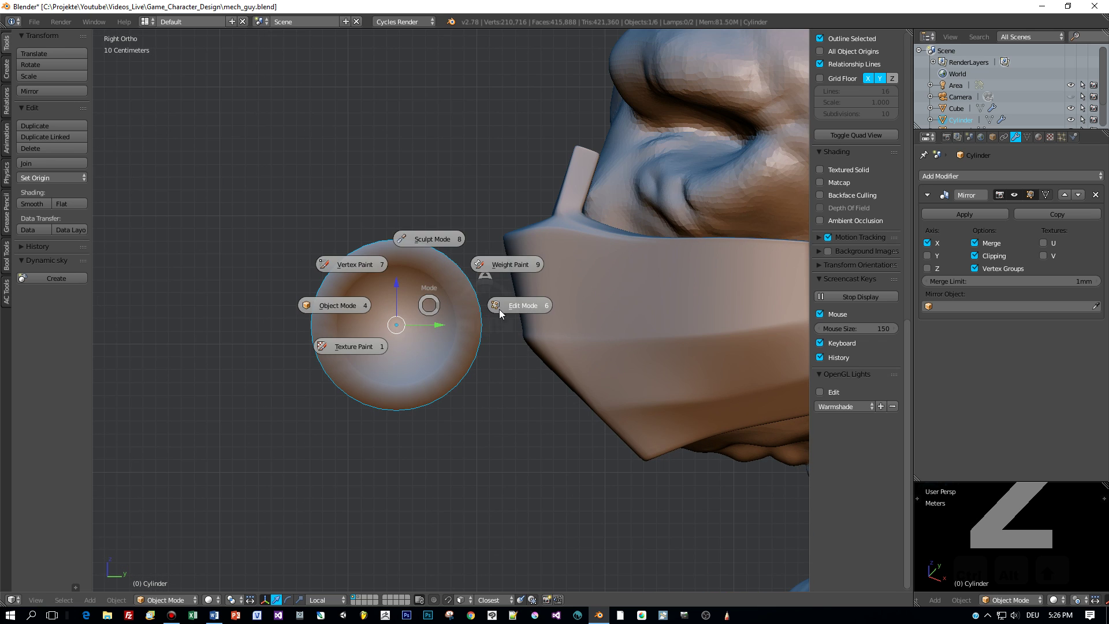
click(499, 316)
scroll(499, 318, up, 3)
middle_drag(498, 322, 548, 337)
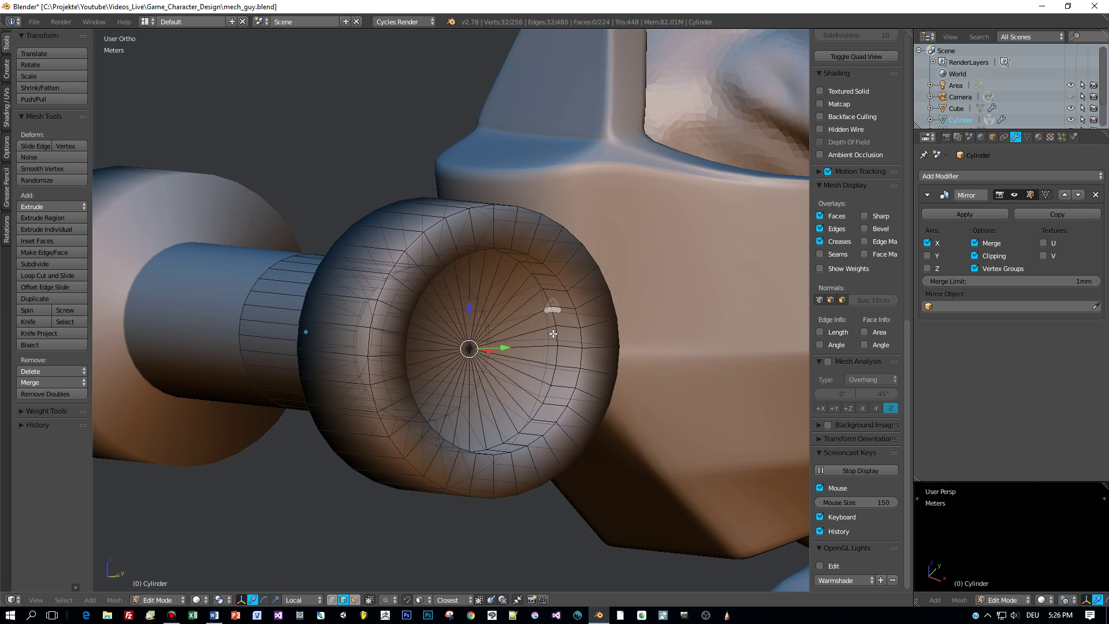
key(a)
key(a)
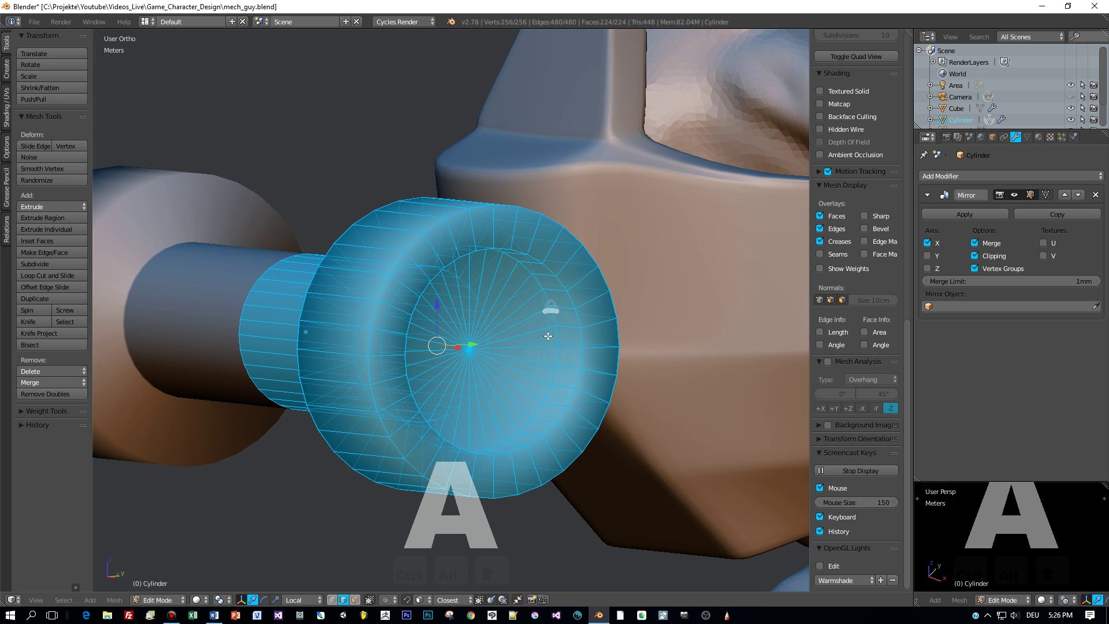
click(58, 394)
- Bevel the wide end's recess floor edge, inner rim, outer rim and back rim by about 2.3 cm with 3 segments
scroll(550, 394, up, 2)
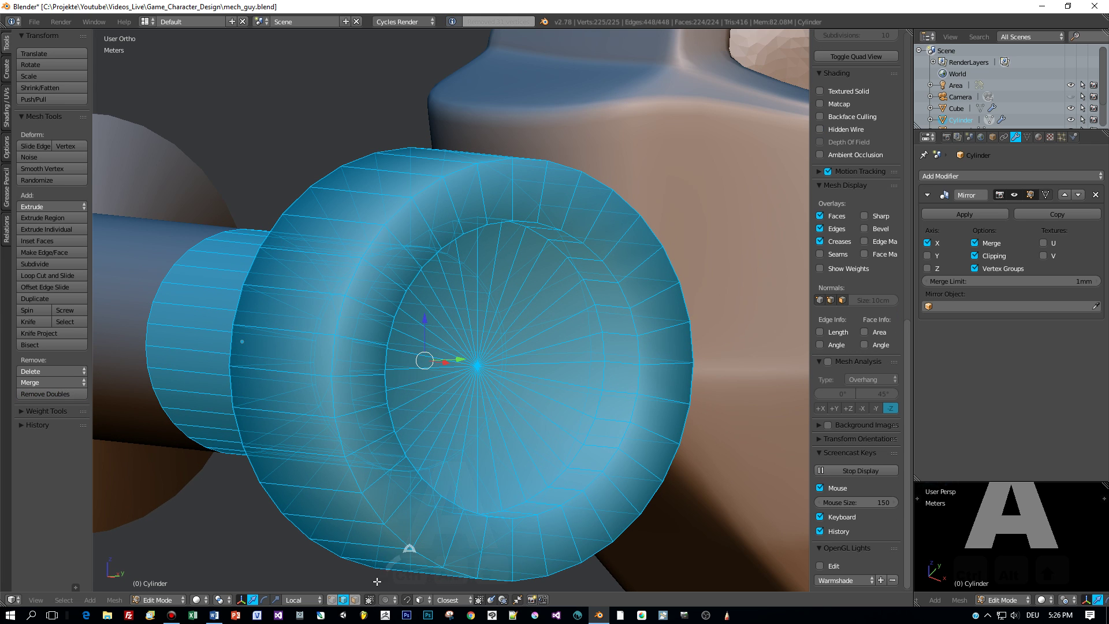
alt+right_click(640, 314)
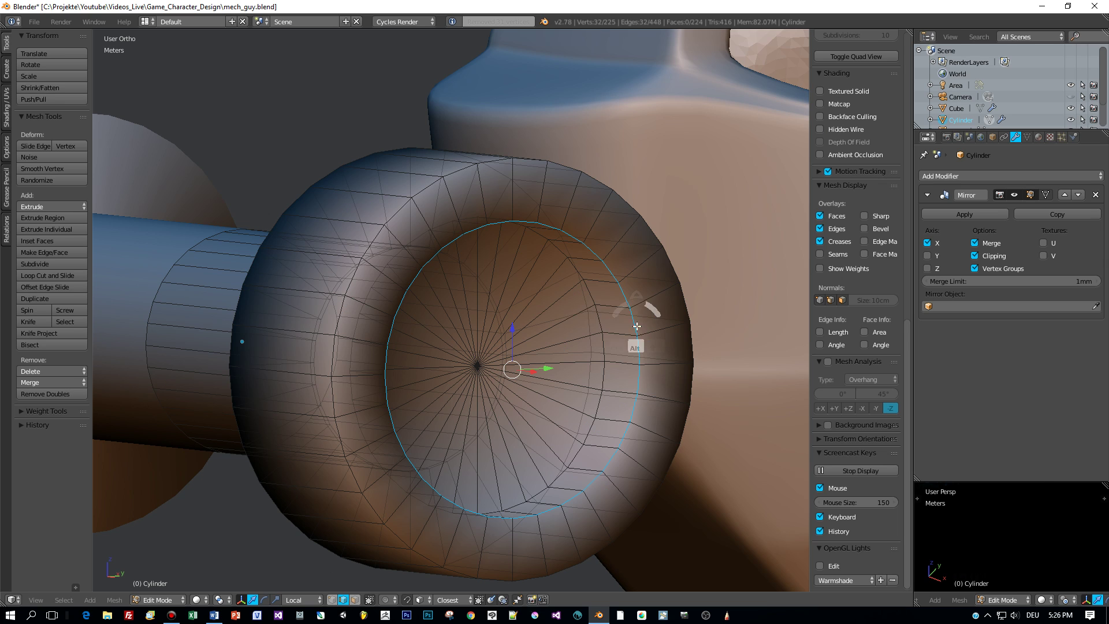
alt+right_click(601, 325)
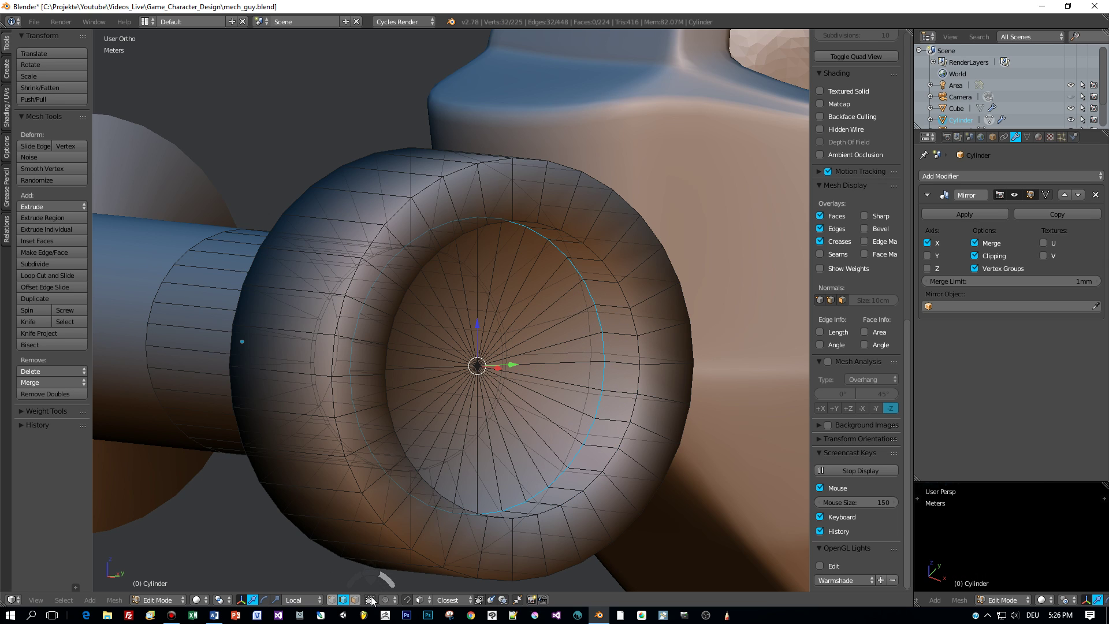
scroll(638, 476, down, 2)
middle_drag(637, 477, 613, 481)
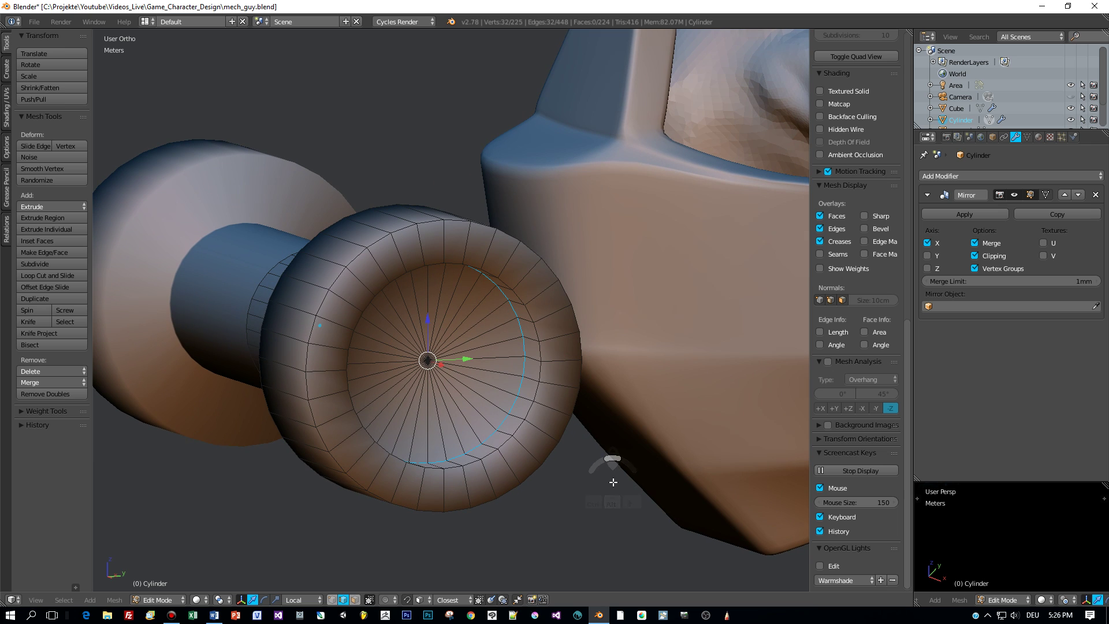
alt+shift+click(543, 356)
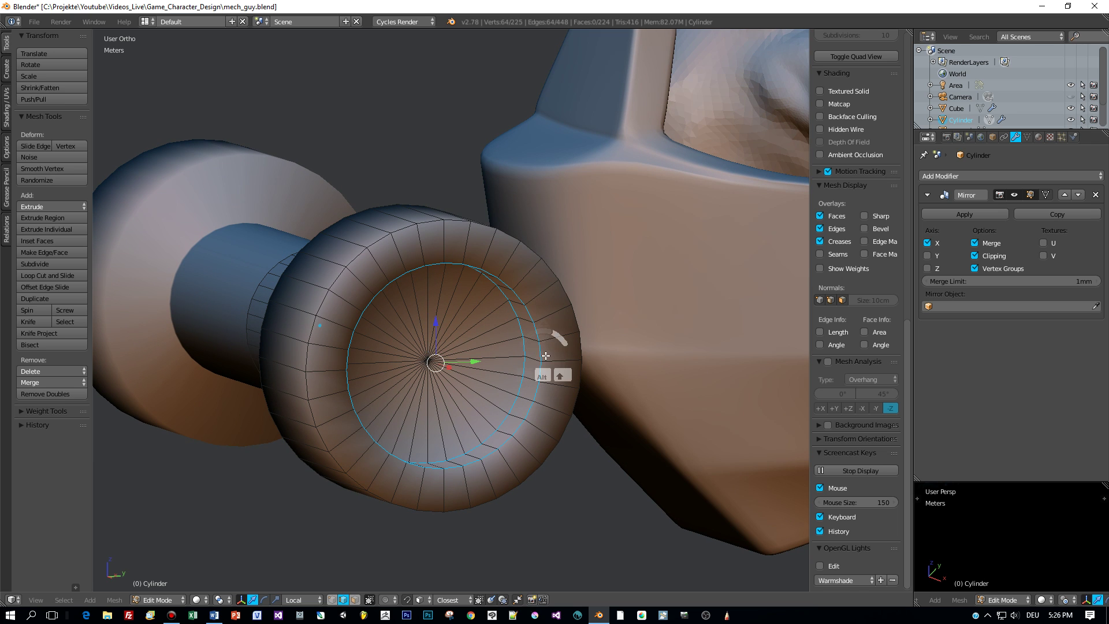
alt+shift+click(580, 361)
middle_drag(598, 355, 591, 433)
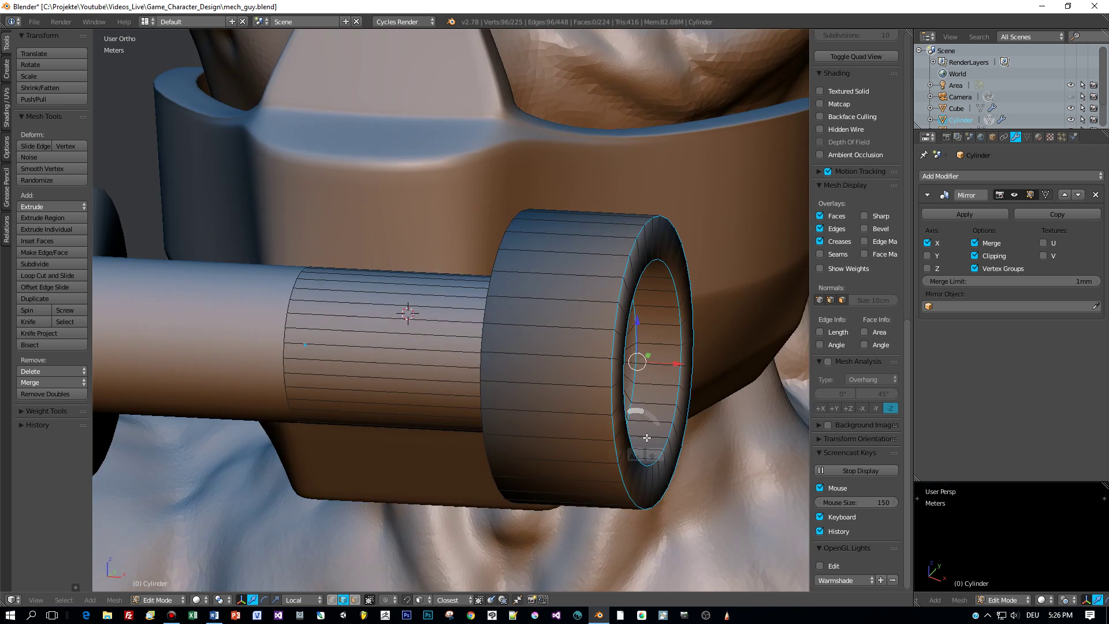
middle_drag(647, 438, 548, 364)
alt+shift+right_click(543, 356)
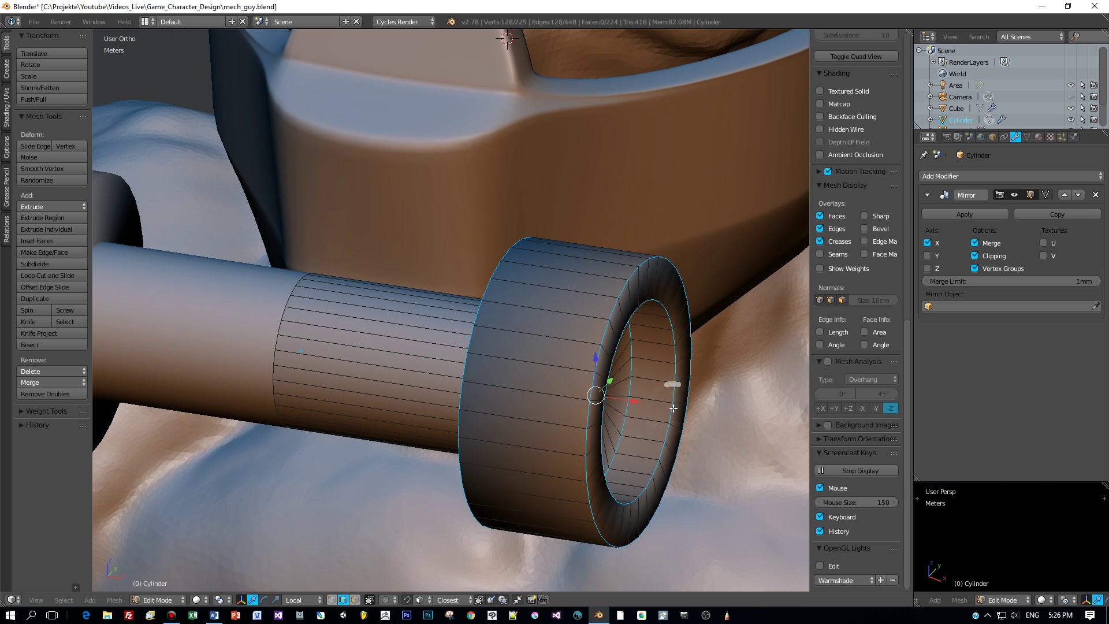
key(ctrl+b)
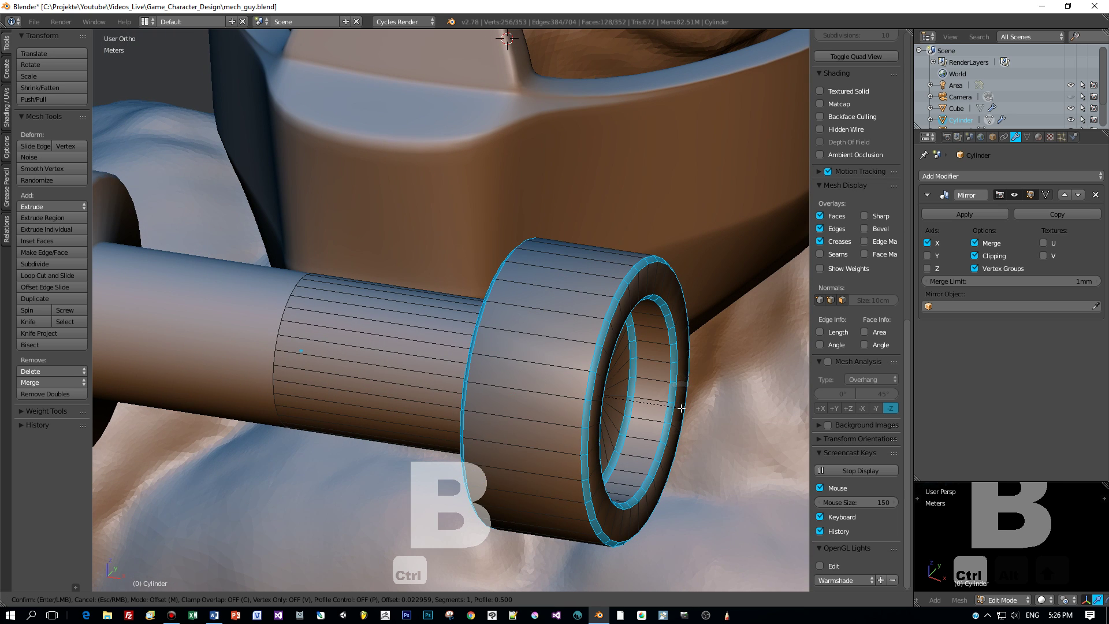
scroll(681, 409, up, 1)
scroll(682, 409, up, 1)
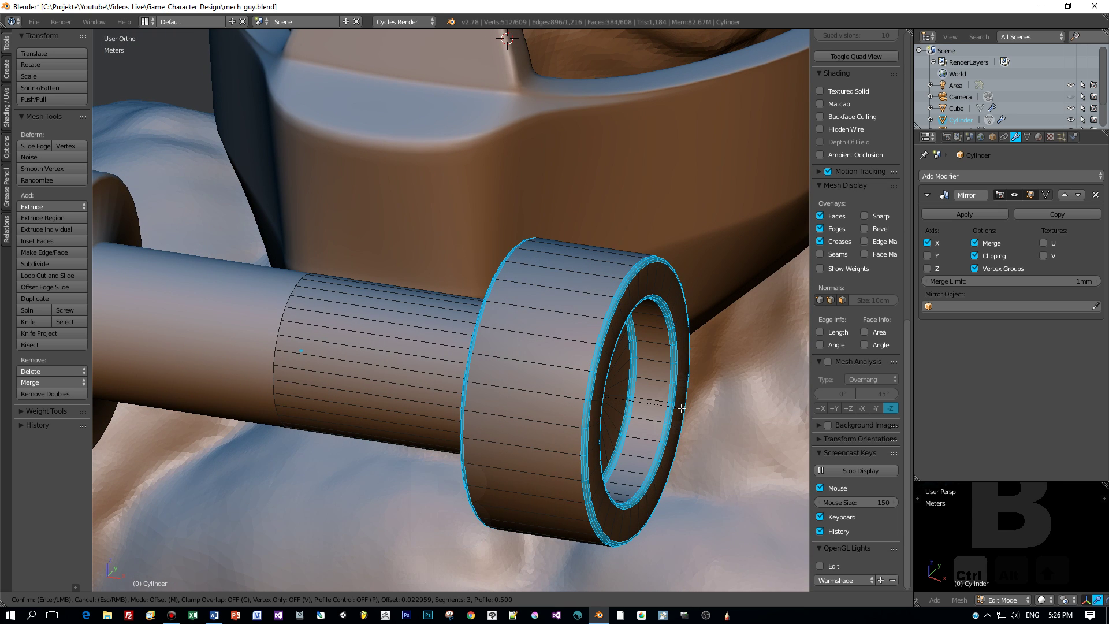
click(681, 408)
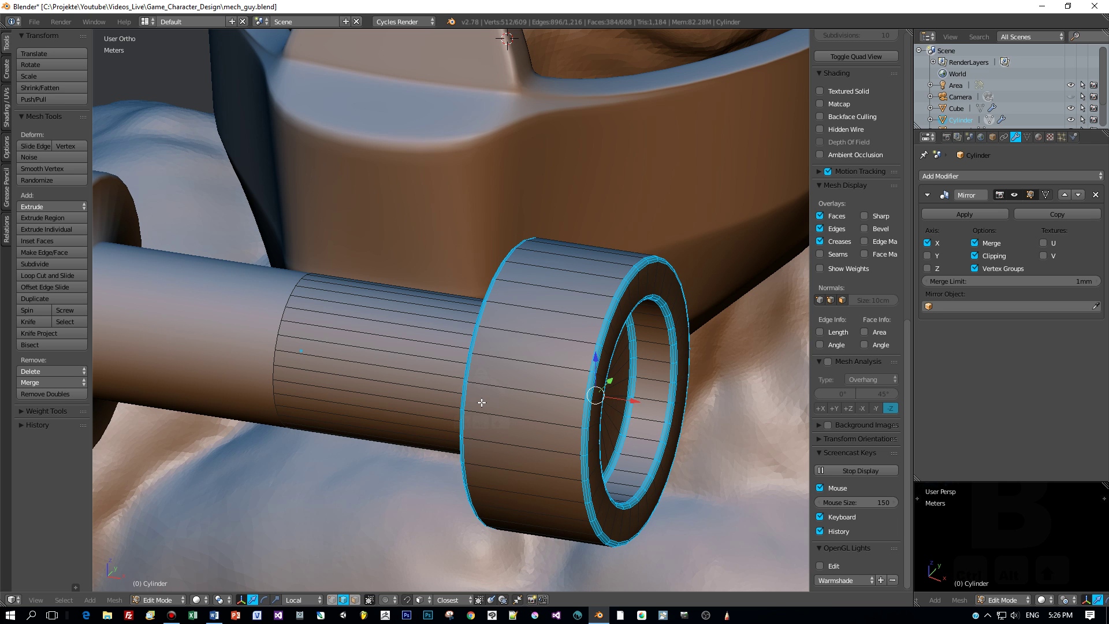
- Return to Object Mode and review the bevelled ends from both sides
key(Tab)
click(386, 399)
scroll(405, 407, down, 3)
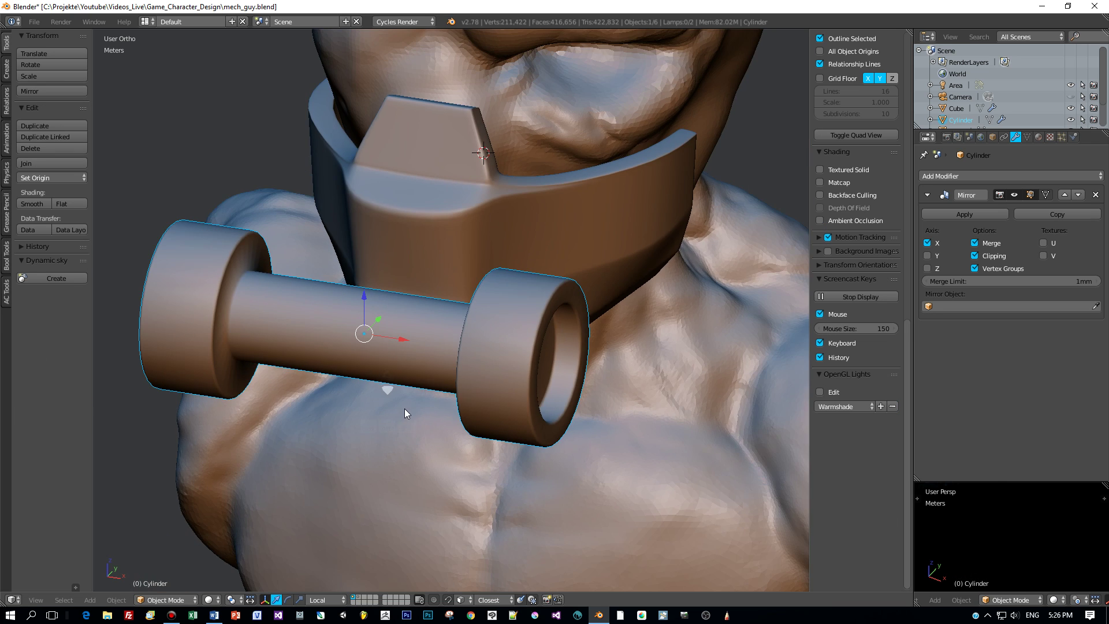
middle_drag(404, 408, 508, 400)
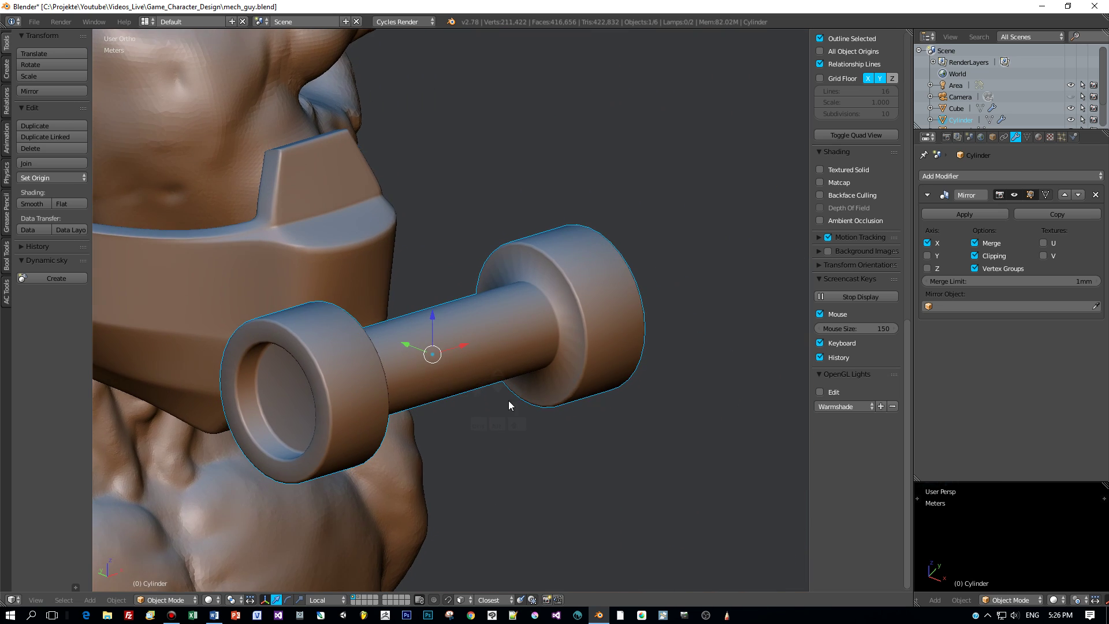
- Add an edge loop on the wide end's back face, slide it close to the shaft joint, and return to Object Mode
scroll(635, 365, up, 2)
key(Tab)
click(704, 359)
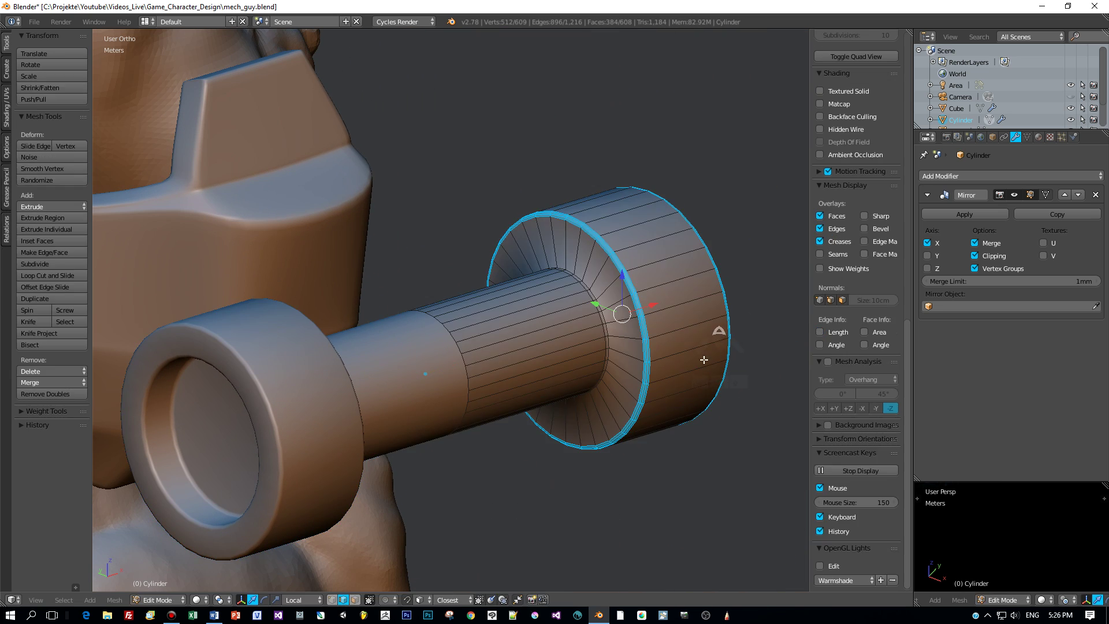
key(ctrl+r)
click(630, 341)
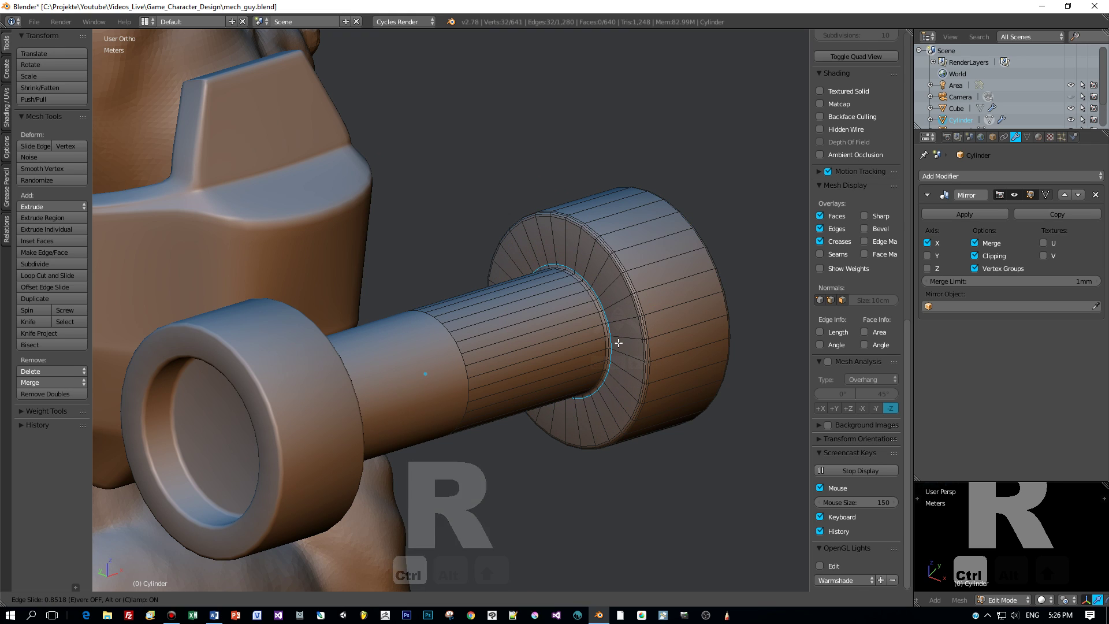
click(615, 342)
key(Tab)
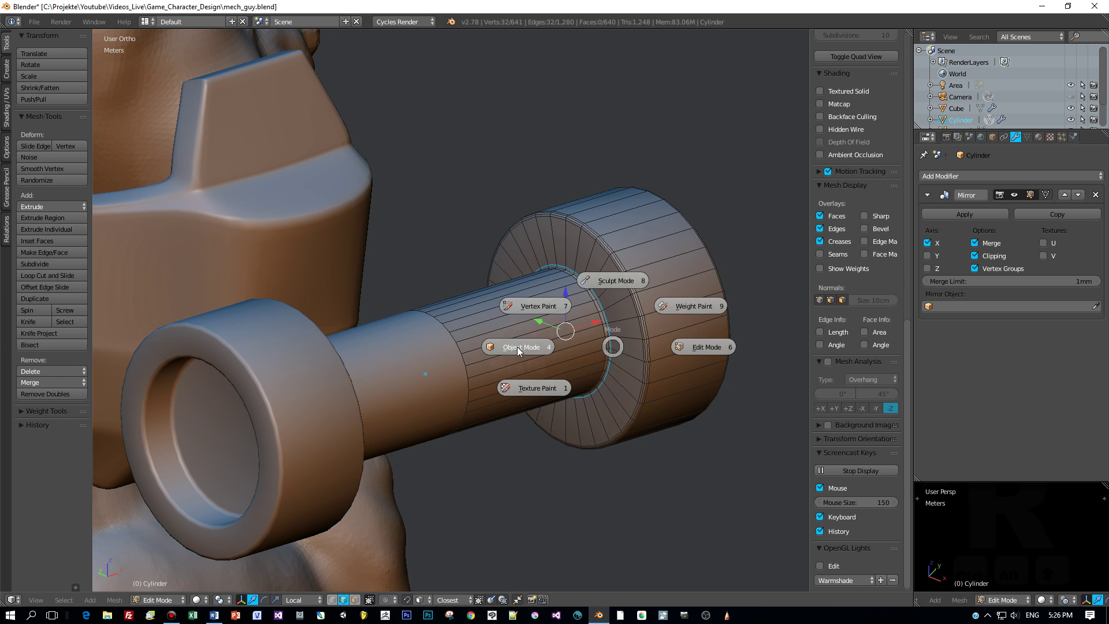
click(518, 349)
scroll(530, 372, down, 3)
middle_drag(536, 399, 461, 408)
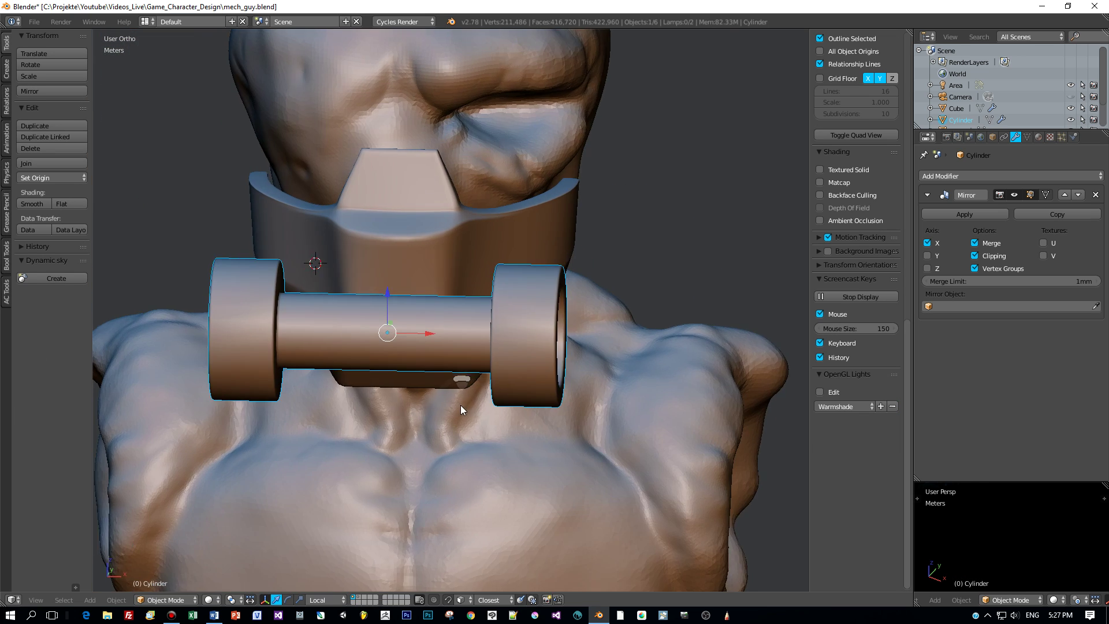
- In front view, enter Edit Mode and cut an edge loop around the shaft towards the wide end
key(KP_1)
scroll(471, 400, up, 3)
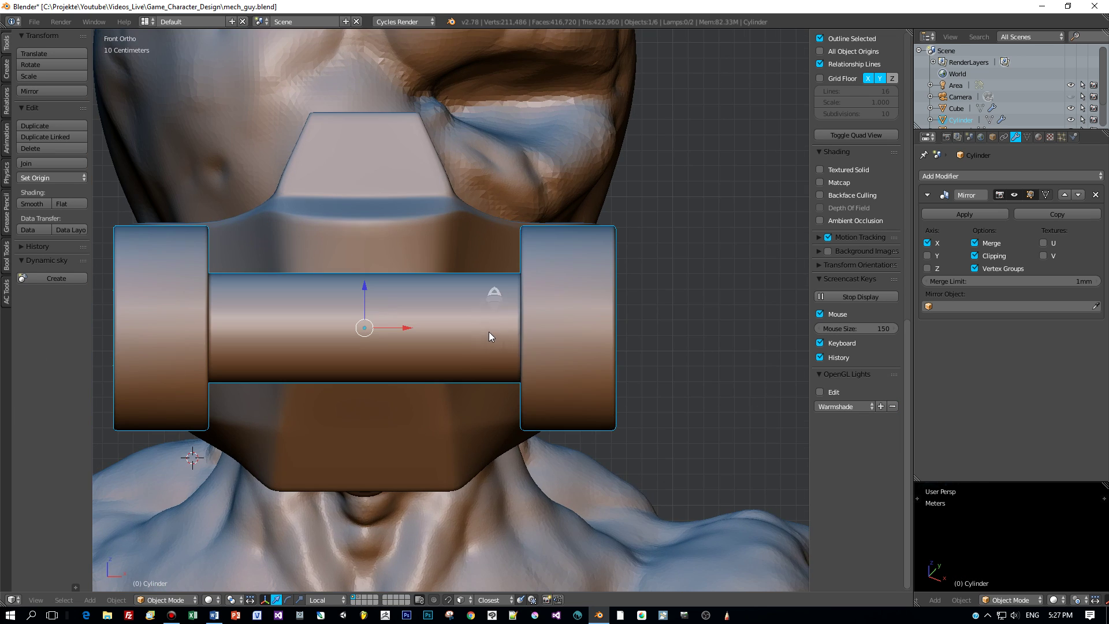
key(Tab)
click(410, 331)
key(Tab)
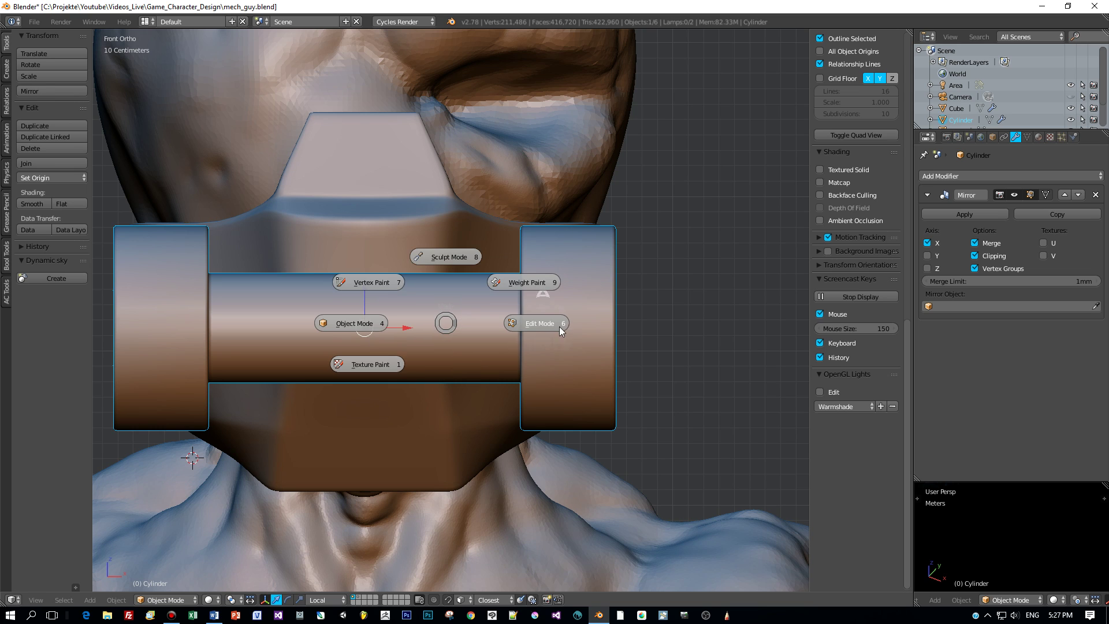
click(559, 327)
scroll(468, 346, up, 1)
key(ctrl+r)
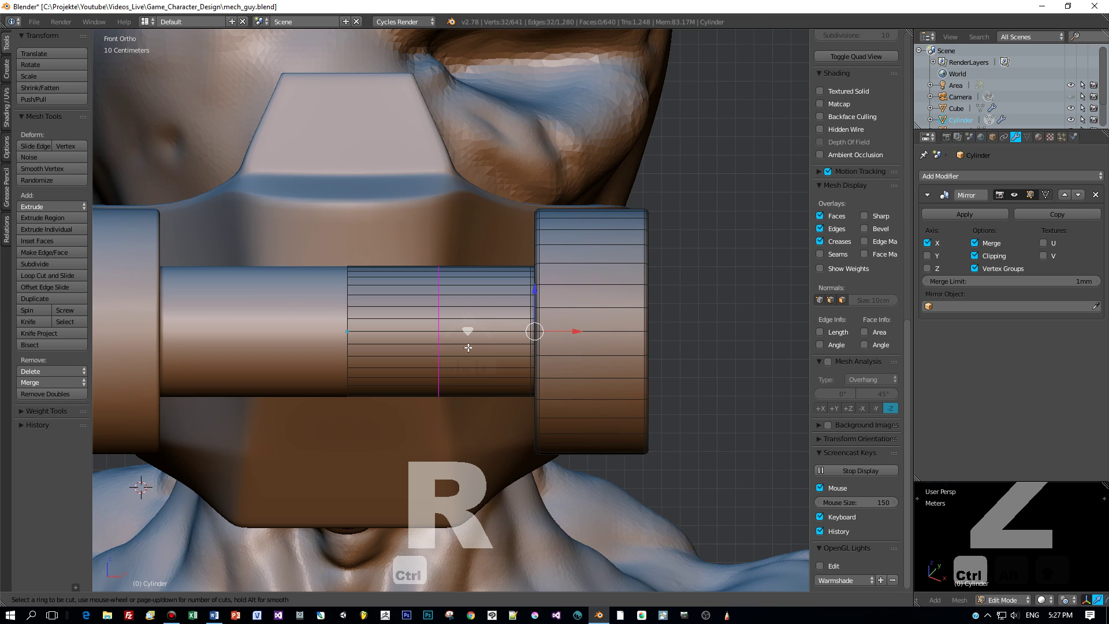
click(468, 347)
click(506, 348)
- Cut a second edge loop just beside the first on the wide end's side, and a third between them
key(ctrl+r)
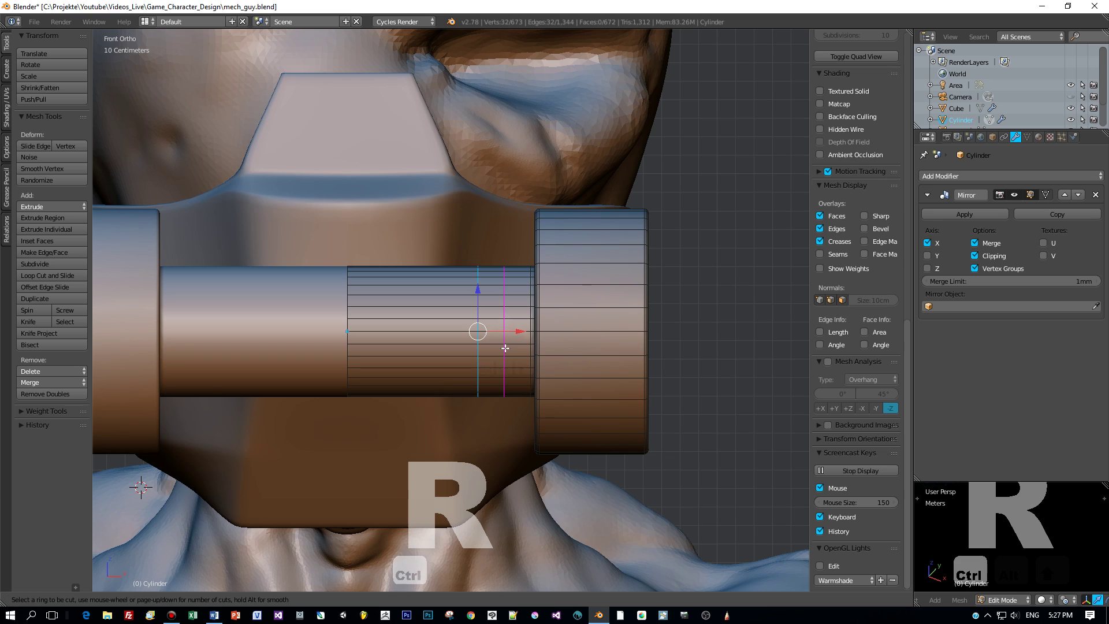
click(505, 349)
click(488, 348)
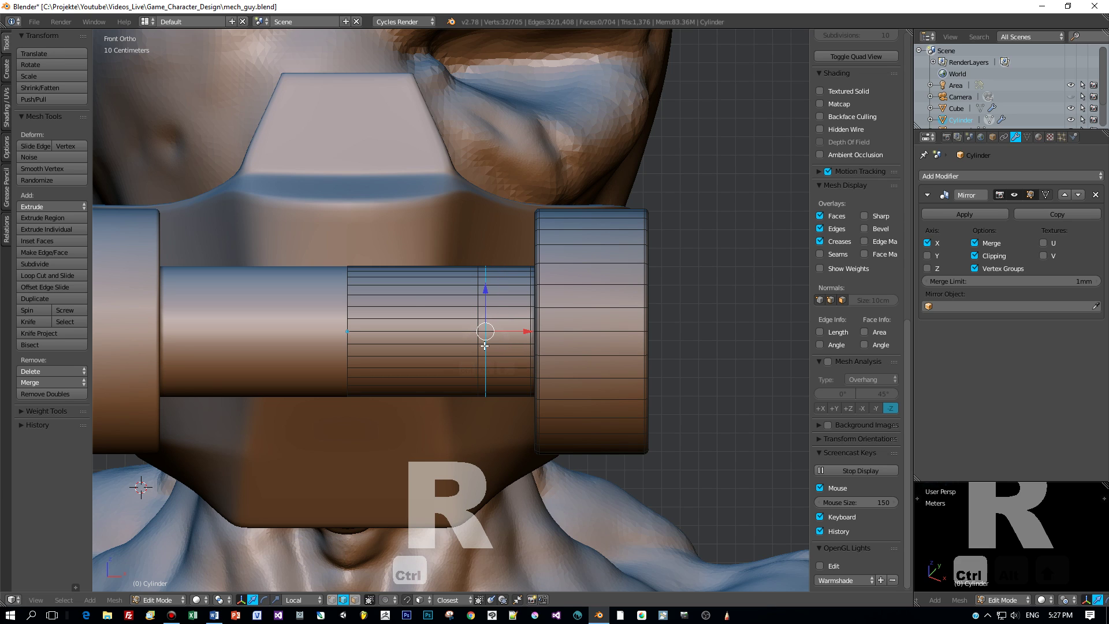
key(ctrl+r)
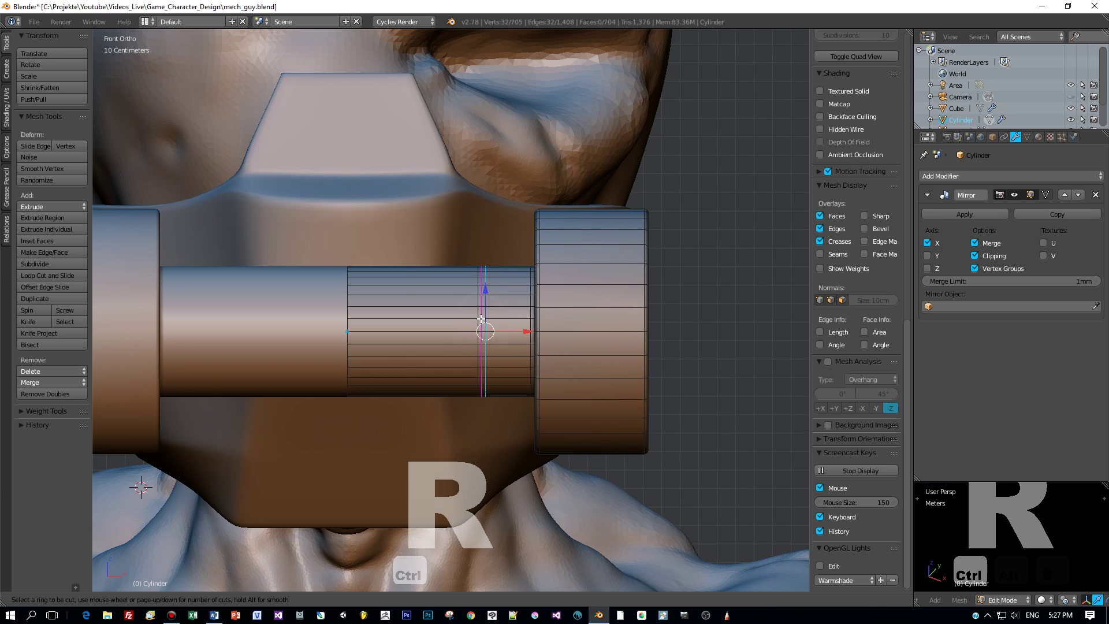
click(480, 319)
click(481, 319)
- Scale the middle edge loop inward to about 0.96 in side view to form a narrow groove
key(s)
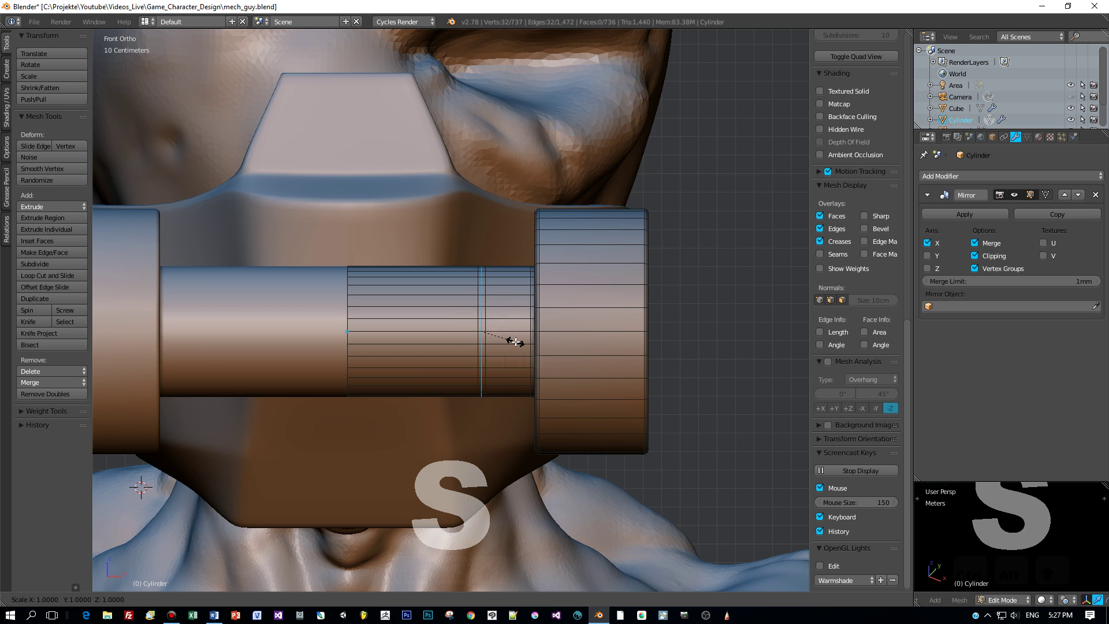
right_click(512, 342)
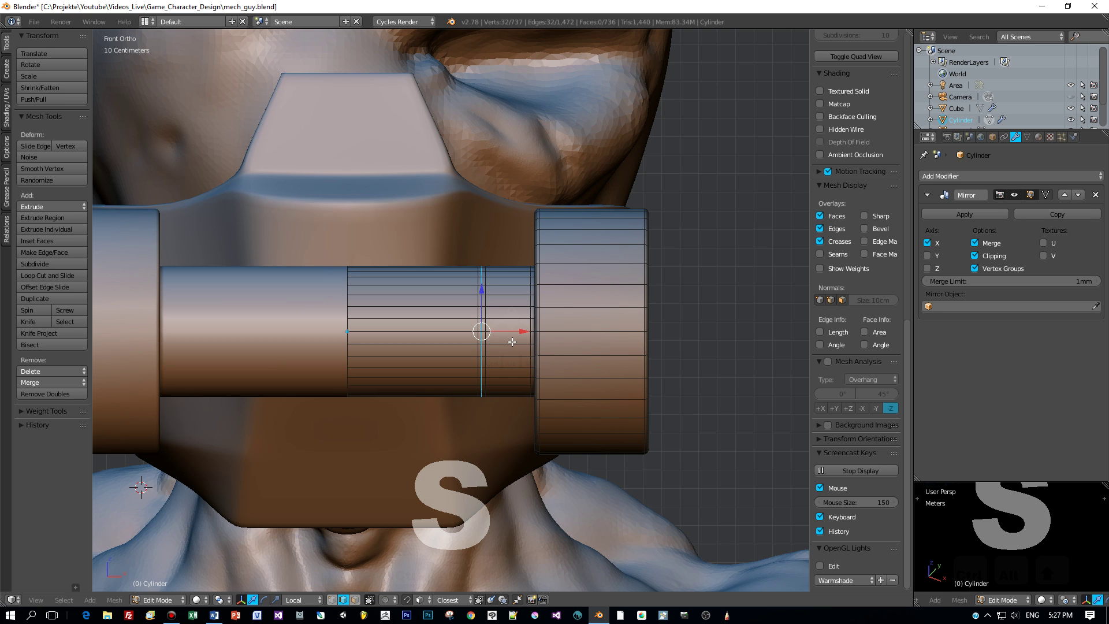
scroll(512, 342, down, 1)
scroll(511, 341, up, 3)
middle_drag(512, 342, 394, 346)
key(s)
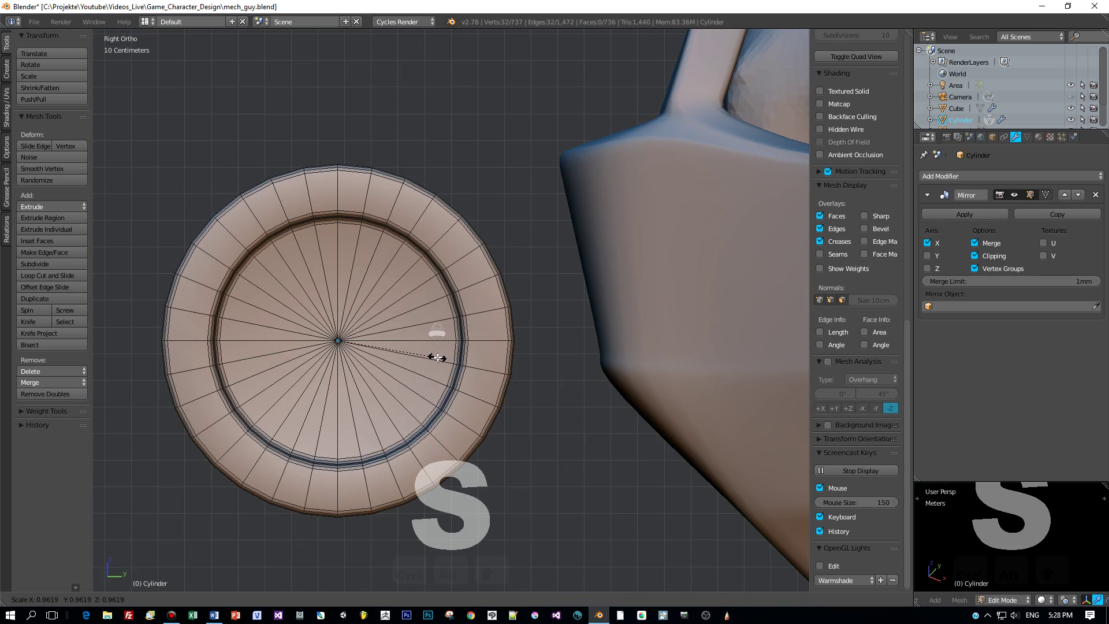
click(438, 358)
- Add a supporting edge loop on each side of the shaft groove and slide both tightly against its edges
middle_drag(437, 357, 577, 374)
scroll(574, 380, up, 2)
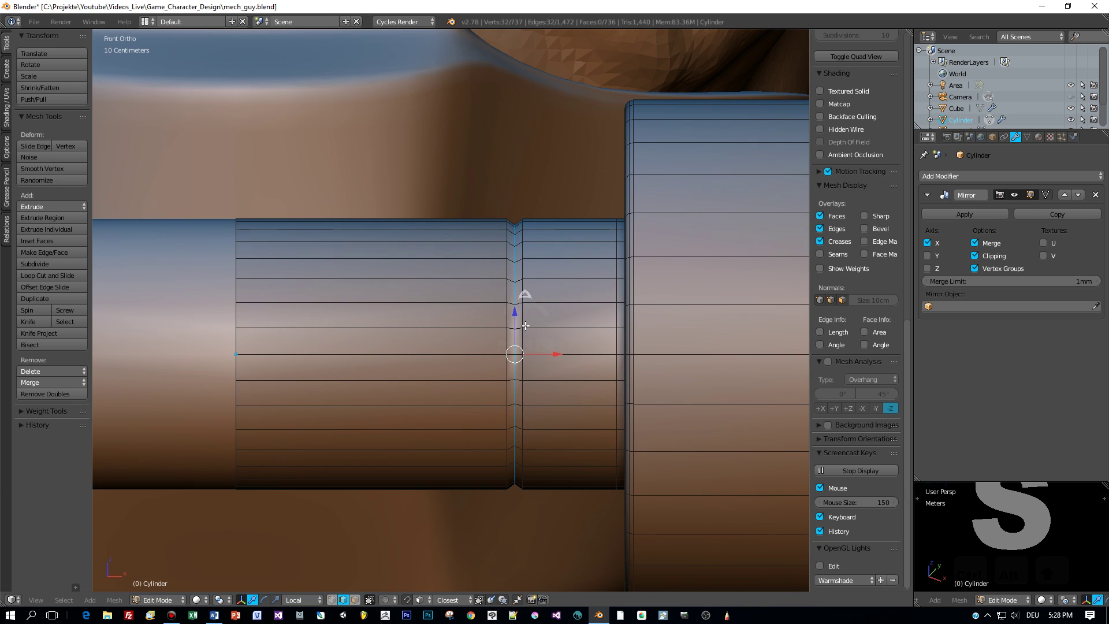
key(ctrl+r)
click(539, 320)
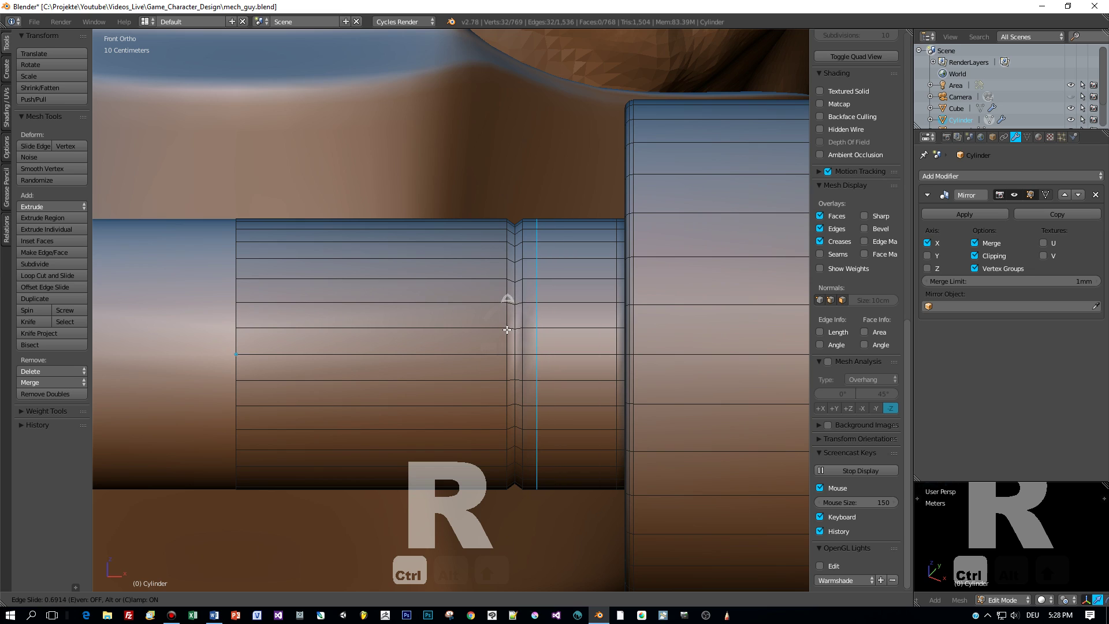
click(495, 329)
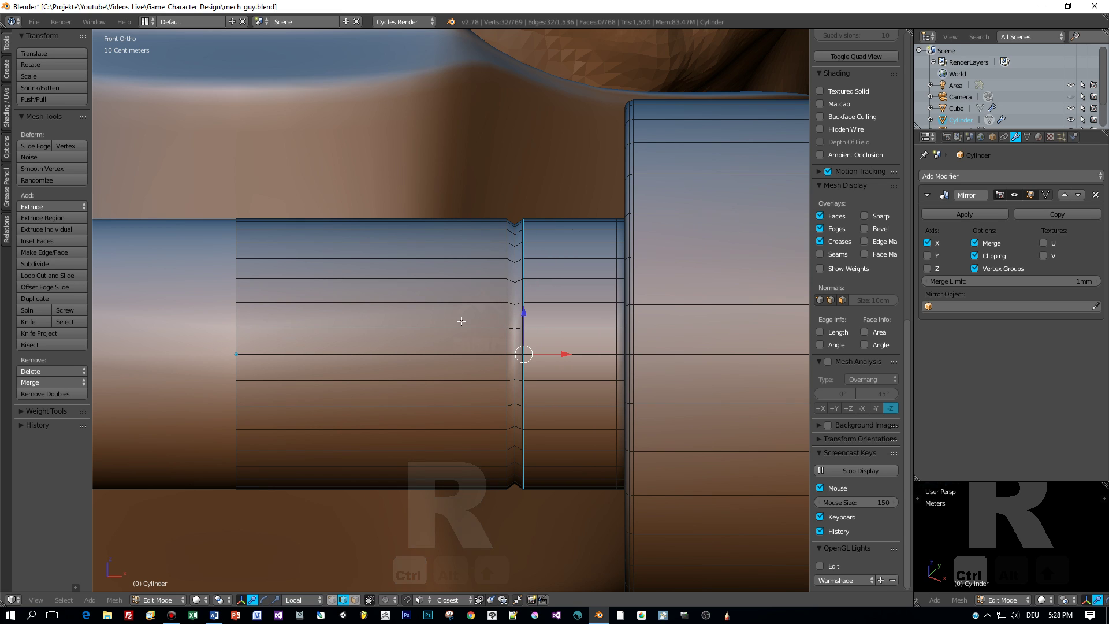
key(ctrl+r)
click(485, 328)
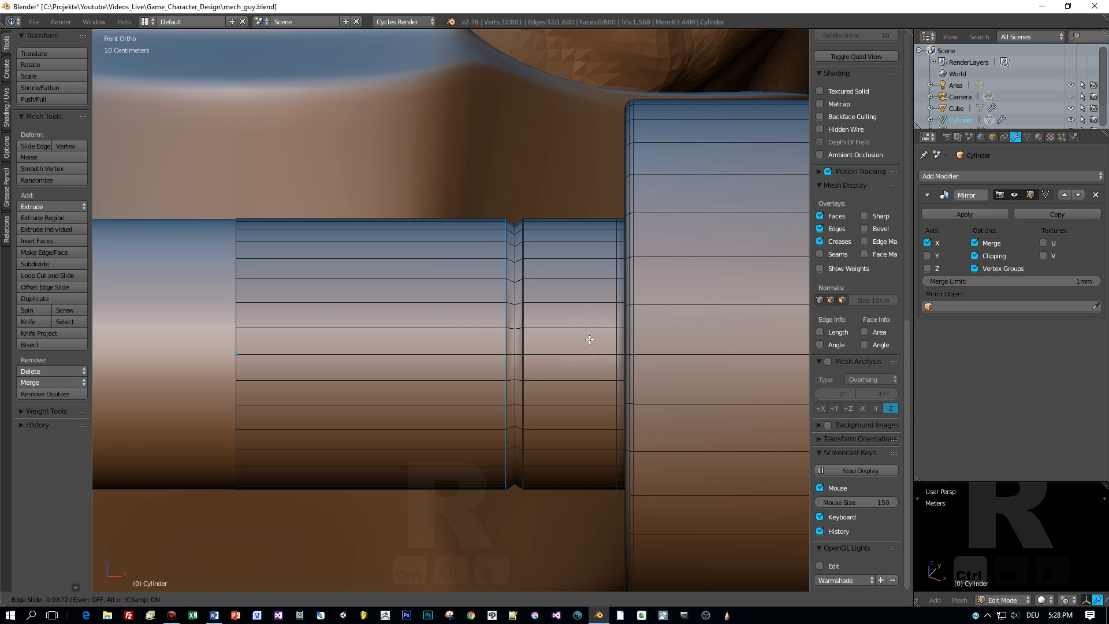
click(590, 339)
- Return to Object Mode and review the grooved shaft and the recessed ends from several angles
key(Tab)
click(470, 359)
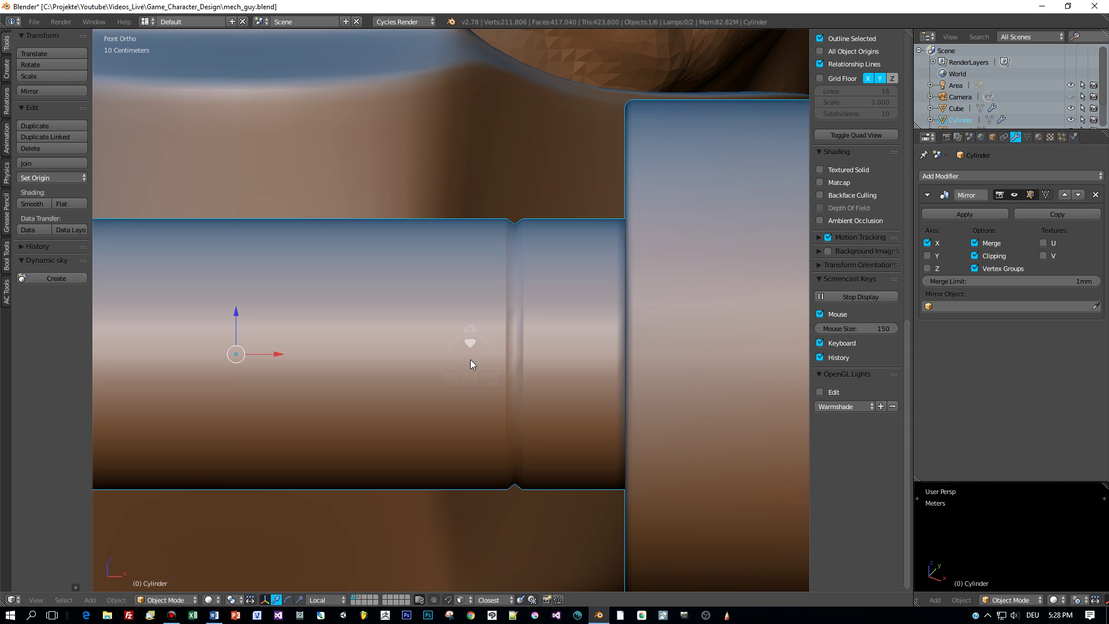
scroll(470, 359, down, 4)
middle_drag(473, 370, 361, 382)
drag(414, 330, 562, 347)
middle_drag(559, 360, 612, 395)
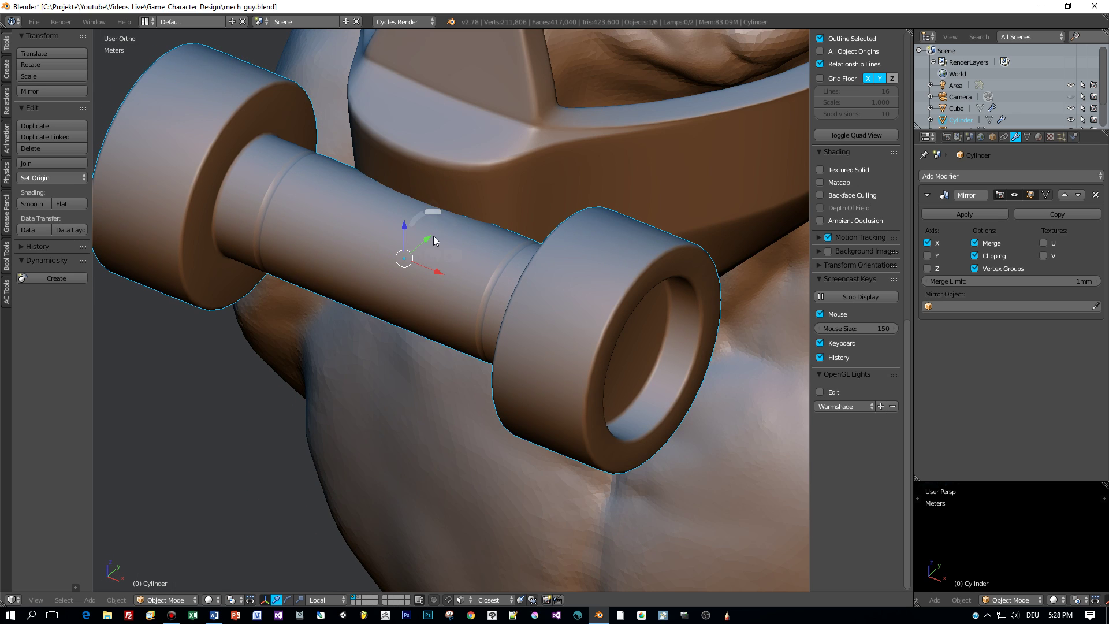
- Examine how the grooved cylinder sits against the mask from several angles and in front view
drag(432, 236, 438, 235)
scroll(439, 266, down, 4)
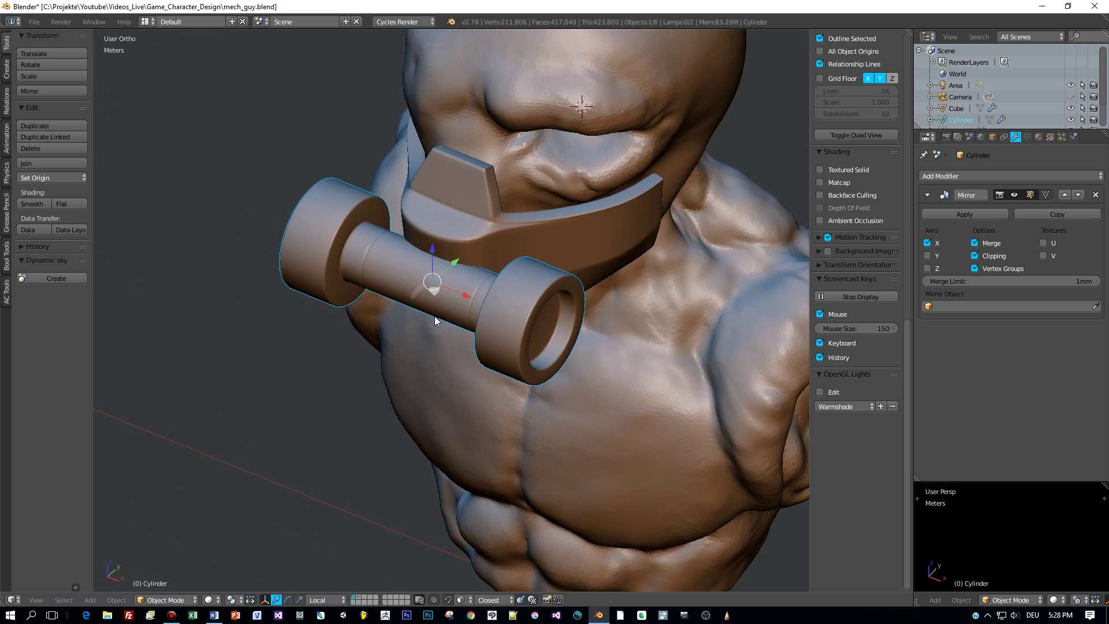
middle_drag(436, 317, 387, 293)
scroll(509, 283, up, 2)
middle_drag(525, 285, 536, 361)
middle_drag(407, 216, 458, 185)
key(KP_1)
scroll(472, 242, up, 3)
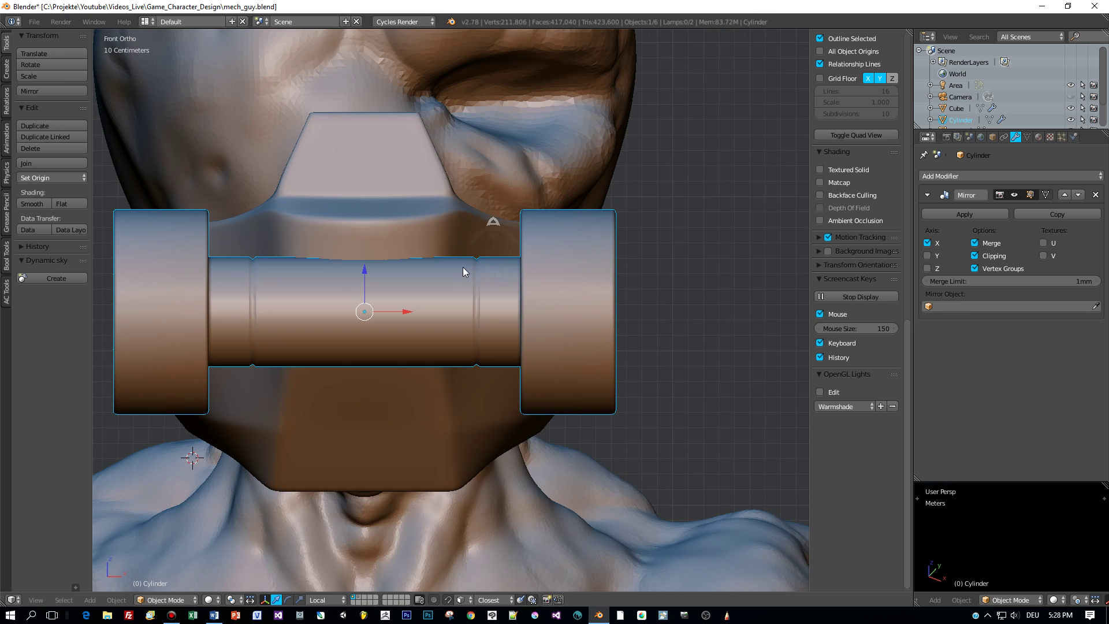
key(Tab)
click(532, 271)
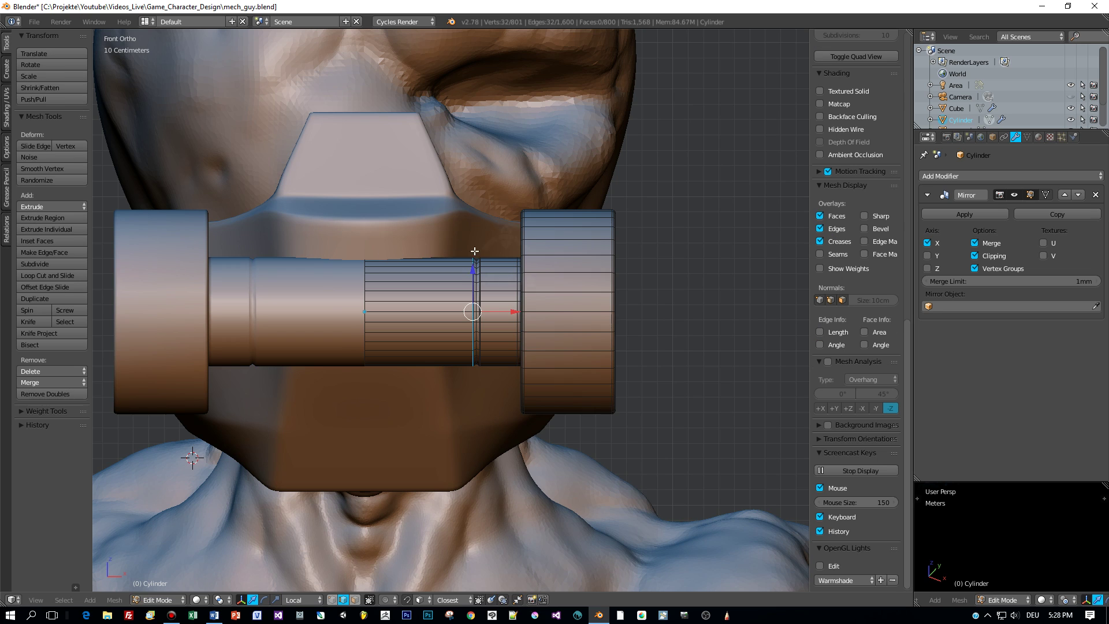
right_click(441, 239)
key(Tab)
click(362, 239)
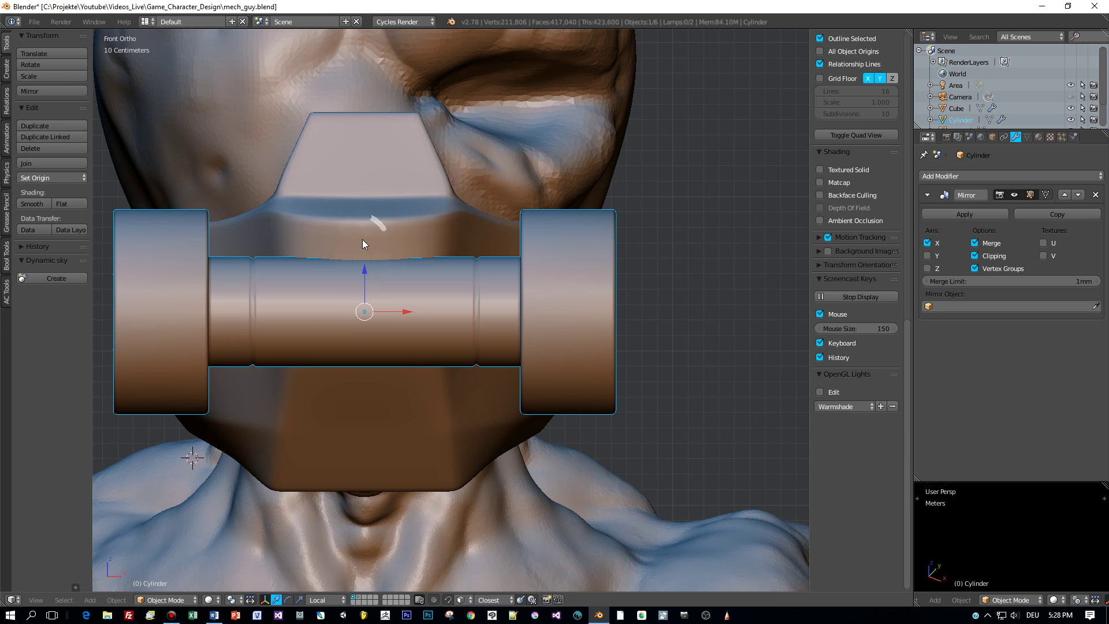
- Open the mask in Edit Mode and cut a horizontal edge loop around its front band behind the cylinder
right_click(393, 238)
key(Tab)
click(485, 242)
middle_drag(485, 242, 451, 268)
key(ctrl+r)
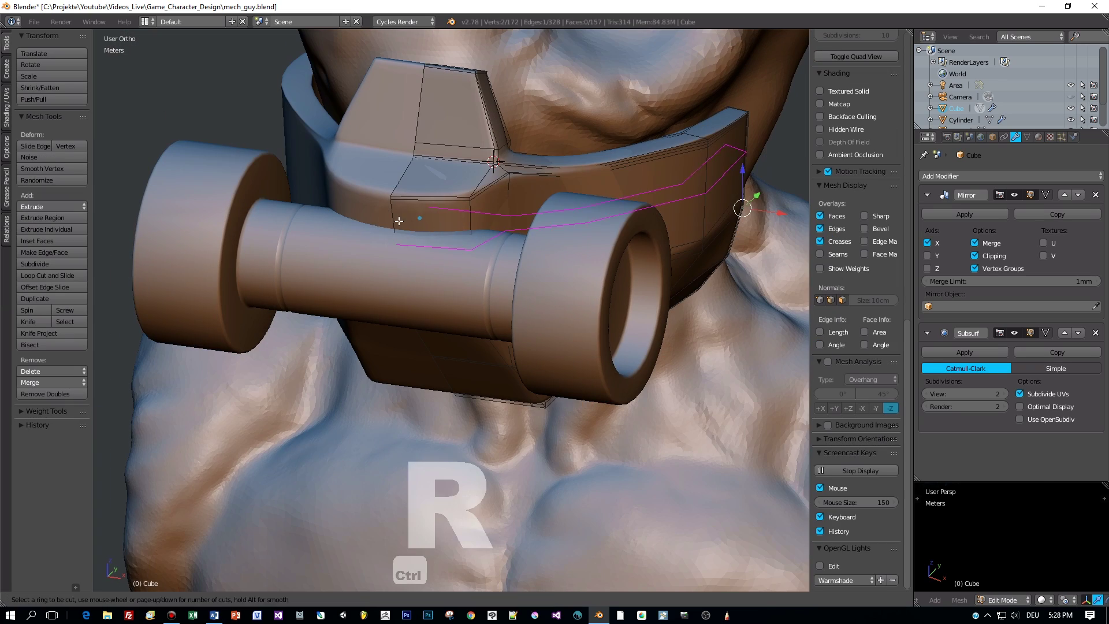
click(399, 223)
click(418, 188)
key(s)
click(599, 213)
- Cut a second horizontal edge loop around the mask at the height of the cylinder's upper side
key(ctrl+r)
click(467, 223)
click(456, 240)
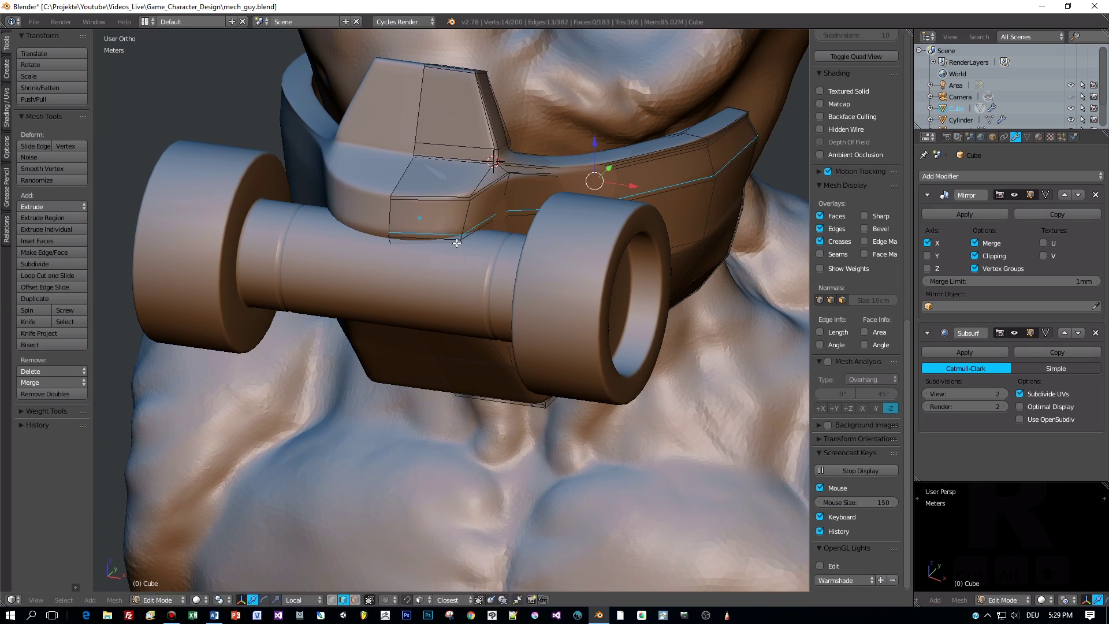
key(s)
click(455, 240)
- Cut a third horizontal edge loop around the mask below the cylinder shaft
alt+middle_drag(455, 240, 579, 425)
key(ctrl+r)
click(440, 381)
key(s)
click(444, 399)
key(s)
click(520, 340)
- Select the short edges at the mask's front centre and move them to reshape the area around the shaft
alt+middle_drag(687, 405, 618, 434)
scroll(618, 433, down, 4)
middle_drag(341, 356, 358, 404)
key(Tab)
key(Tab)
scroll(435, 219, up, 3)
right_click(446, 221)
shift+right_click(448, 227)
drag(469, 196, 466, 220)
scroll(467, 221, down, 1)
middle_drag(466, 220, 242, 456)
key(Tab)
scroll(508, 231, down, 3)
scroll(553, 275, up, 6)
drag(651, 211, 609, 209)
key(ctrl+z)
- Reopen the mask in Edit Mode and adjust its lower front edge beneath the cylinder shaft
right_click(572, 370)
middle_drag(647, 212, 590, 254)
right_click(419, 379)
key(Tab)
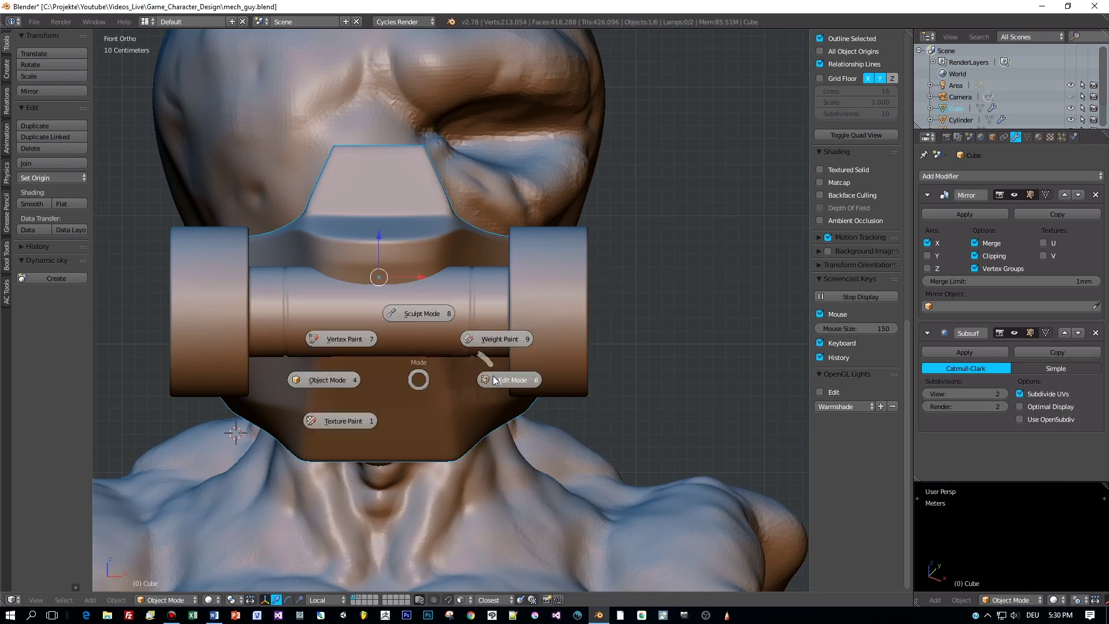
middle_drag(491, 378, 444, 359)
right_click(445, 375)
drag(452, 383, 437, 375)
mouse_move(457, 376)
middle_down()
mouse_move(374, 396)
mouse_move(450, 370)
middle_up()
right_click(705, 321)
alt+middle_drag(693, 320, 537, 324)
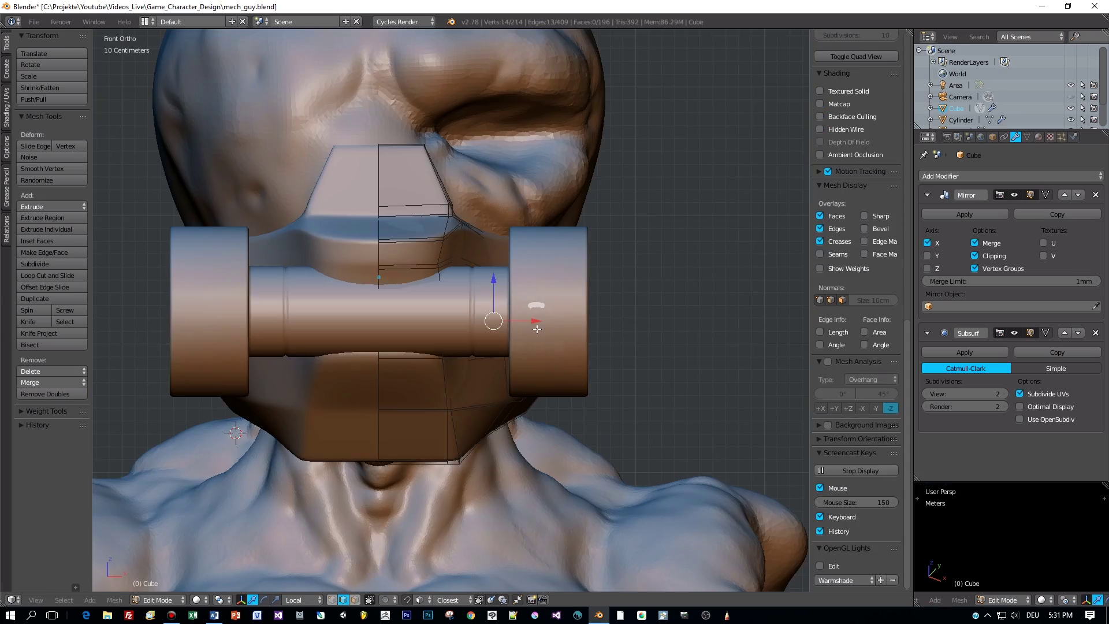
- Hide the cylinder in Object Mode and reopen the mask in Edit Mode
key(Tab)
right_click(534, 325)
key(h)
right_click(502, 325)
key(Tab)
- Pull the front centre edges of the mask's middle band forward
middle_drag(433, 317, 497, 289)
drag(492, 299, 503, 297)
middle_drag(503, 297, 462, 252)
drag(456, 253, 466, 250)
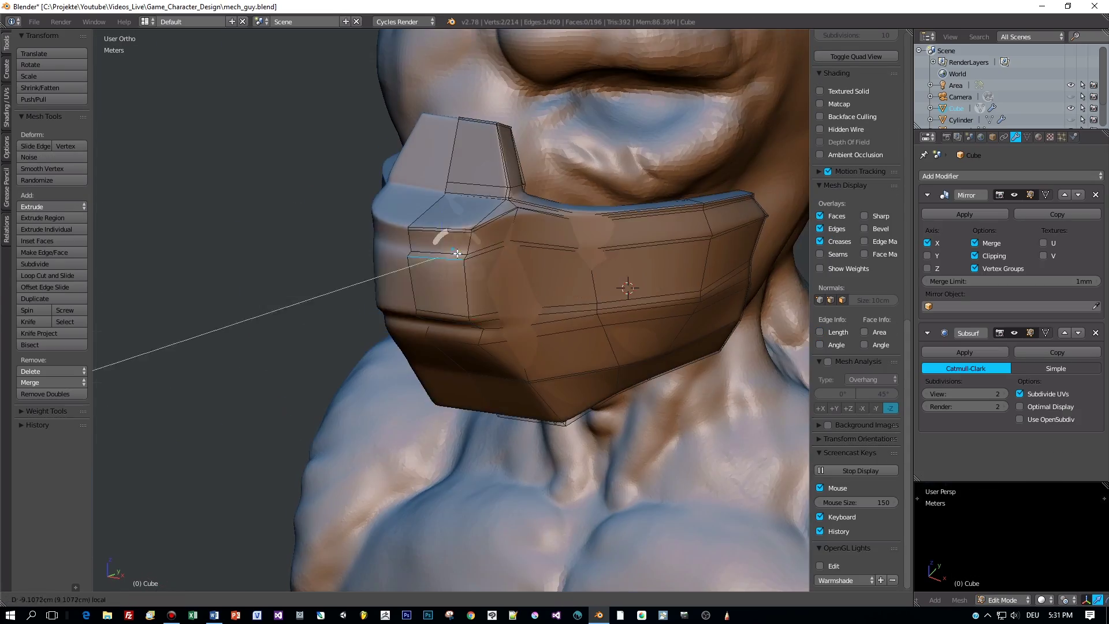
- Return to Object Mode, unhide the cylinder and compare it with the reshaped mask in front view
key(Tab)
key(alt+h)
alt+middle_drag(512, 317, 532, 291)
scroll(451, 284, up, 3)
key(Tab)
right_click(384, 246)
scroll(417, 238, down, 2)
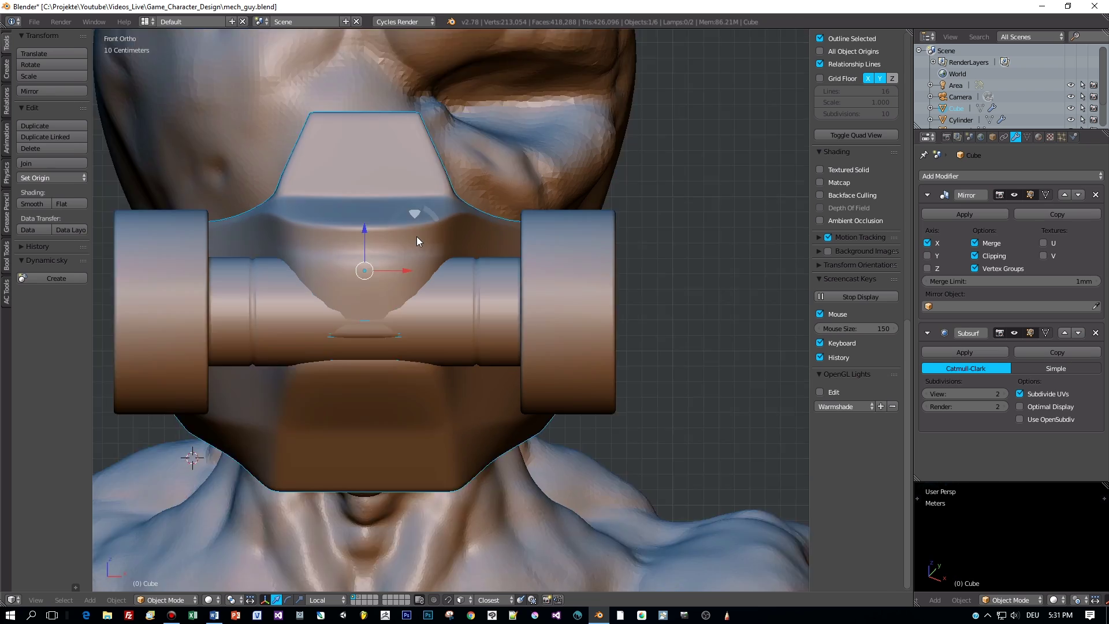
- Move the upper, middle and lower front edges of the mask so its front encloses the middle of the shaft
key(Tab)
middle_drag(476, 266, 426, 306)
right_click(425, 313)
drag(452, 298, 444, 296)
right_click(438, 222)
drag(447, 222, 423, 208)
middle_drag(425, 248, 448, 210)
right_click(421, 348)
drag(422, 340, 426, 355)
middle_drag(447, 260, 425, 289)
- Cut another horizontal edge loop through the mask's front block where it covers the shaft
key(ctrl+r)
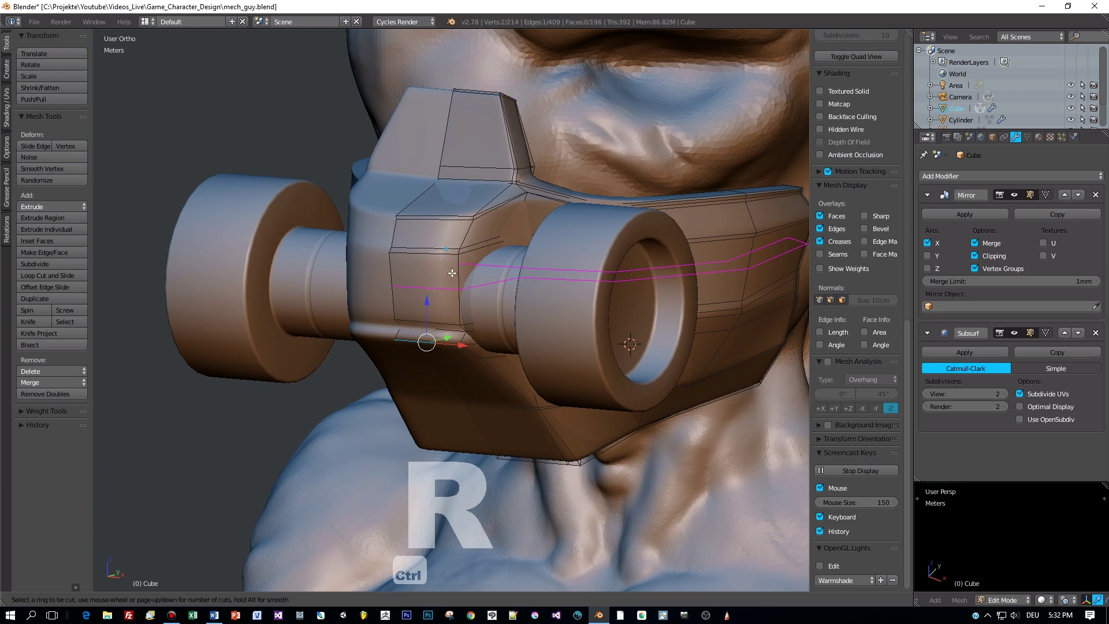
click(462, 255)
click(448, 256)
- Return to Object Mode and hide the character's body so only the mask and cylinder show
key(Tab)
right_click(578, 491)
key(h)
scroll(578, 405, down, 2)
mouse_move(577, 370)
middle_down()
mouse_move(565, 521)
mouse_move(595, 424)
middle_up()
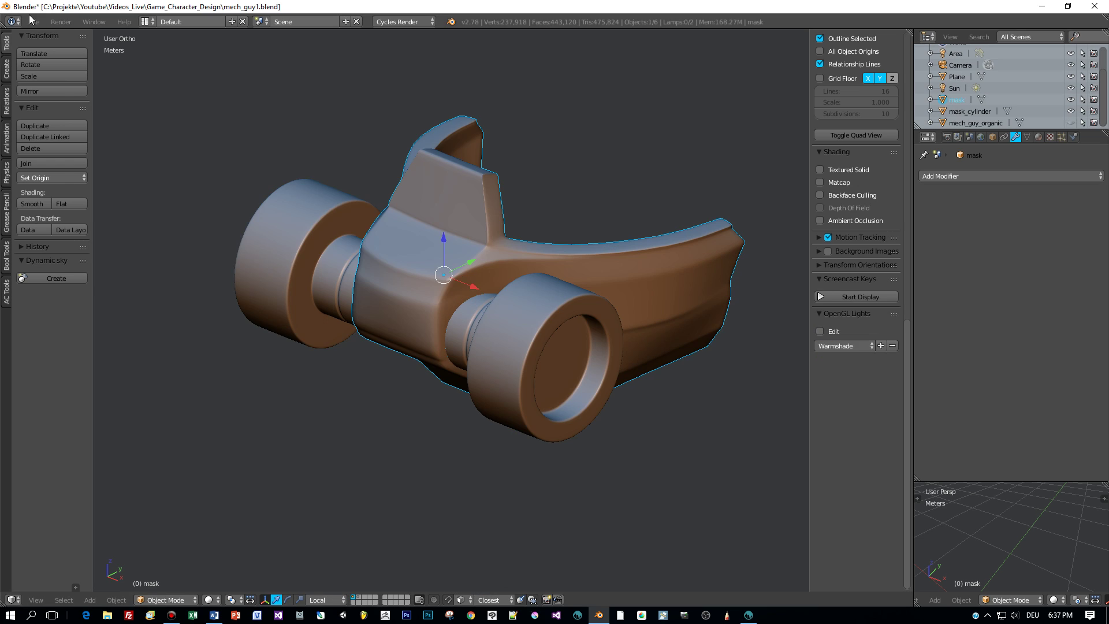
- Export only the selected mask as a Wavefront OBJ, overwriting mech_guy_face.obj
click(36, 22)
mouse_move(72, 242)
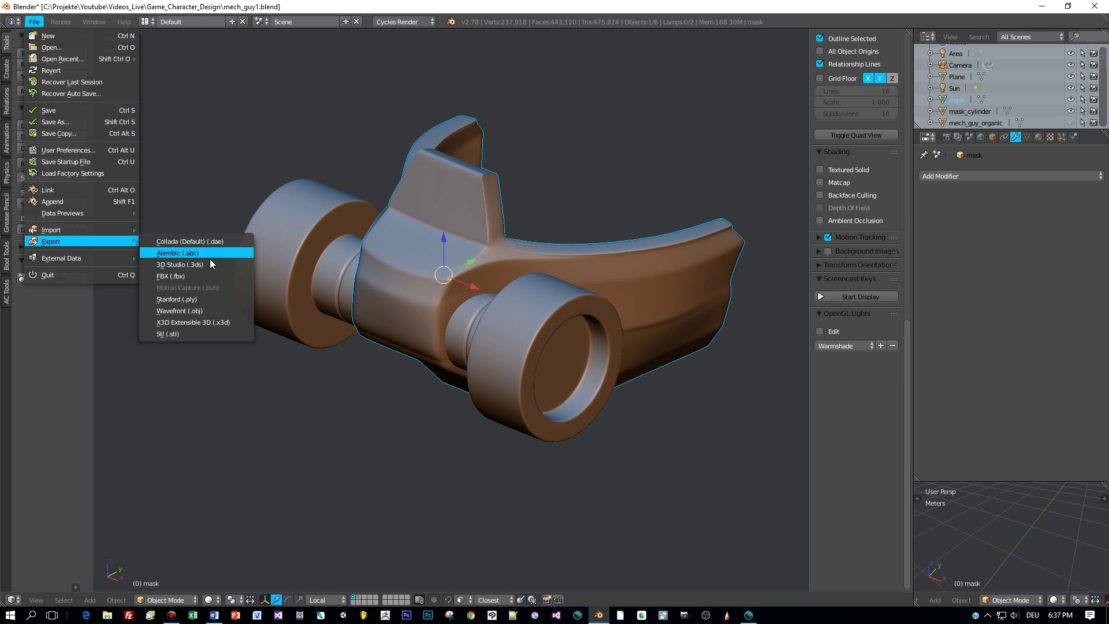
click(204, 309)
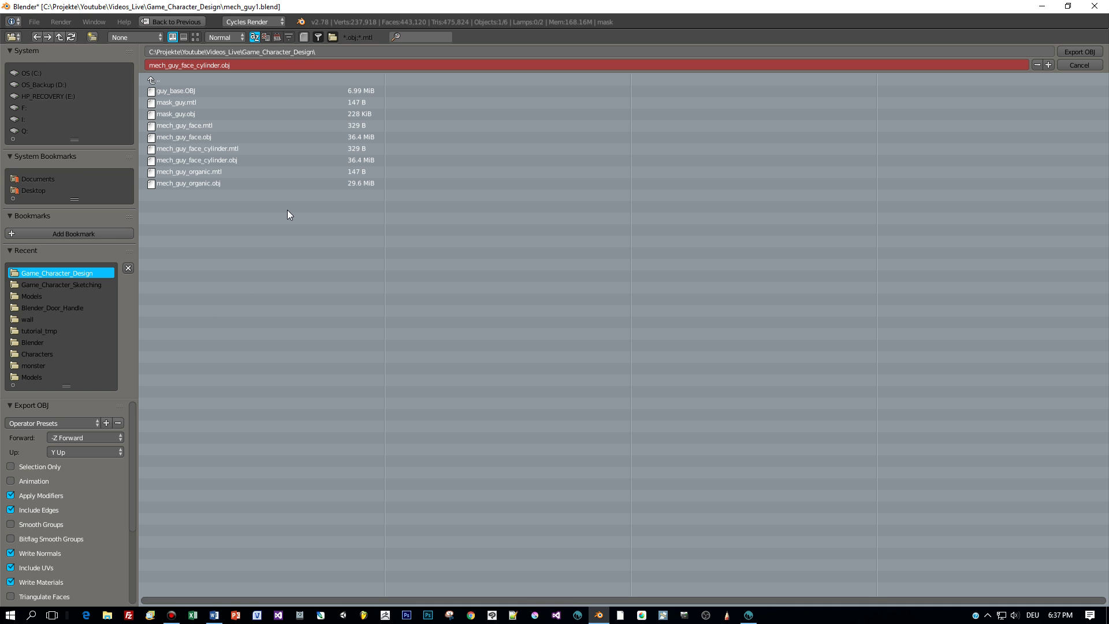
click(192, 137)
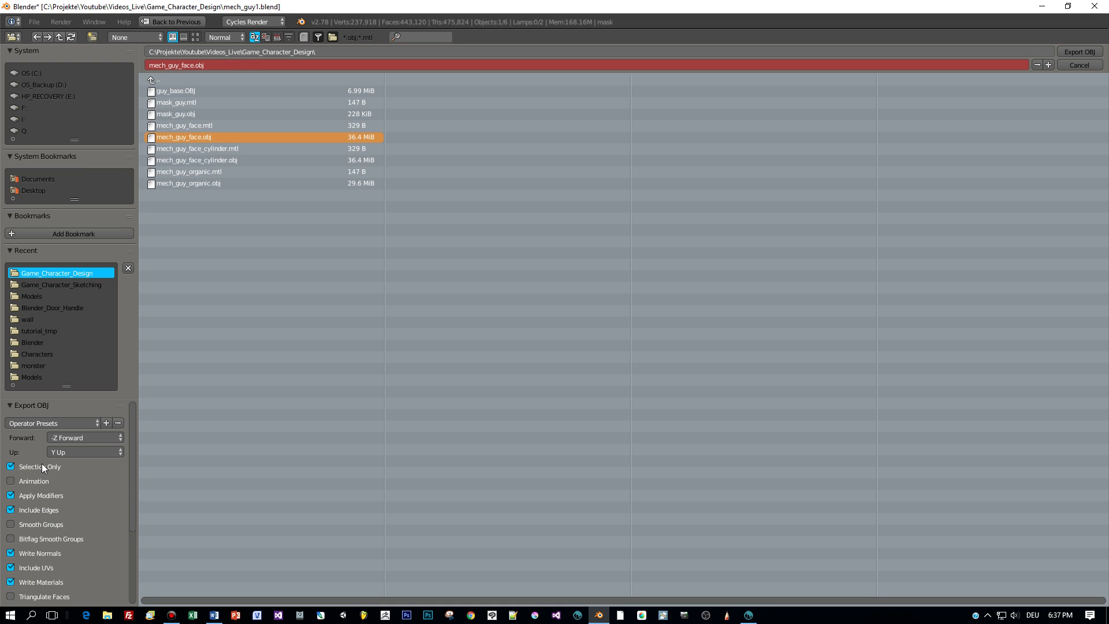
click(1080, 51)
- Select the mask cylinder and export only it as a Wavefront OBJ, overwriting mech_guy_face_cylinder.obj
right_click(501, 335)
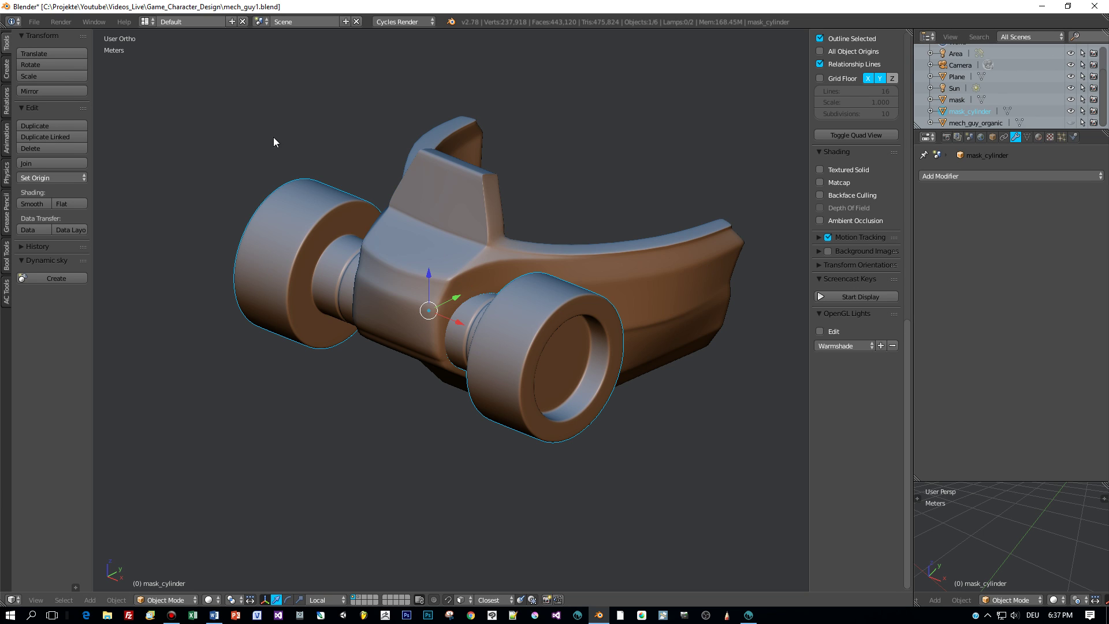
click(34, 22)
mouse_move(82, 243)
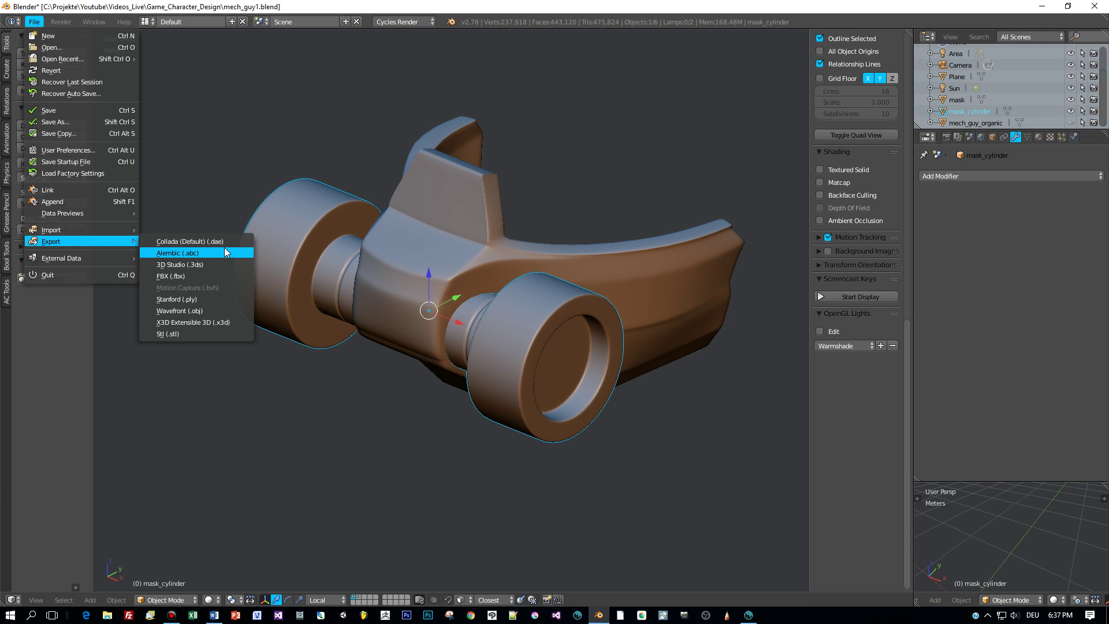
click(217, 312)
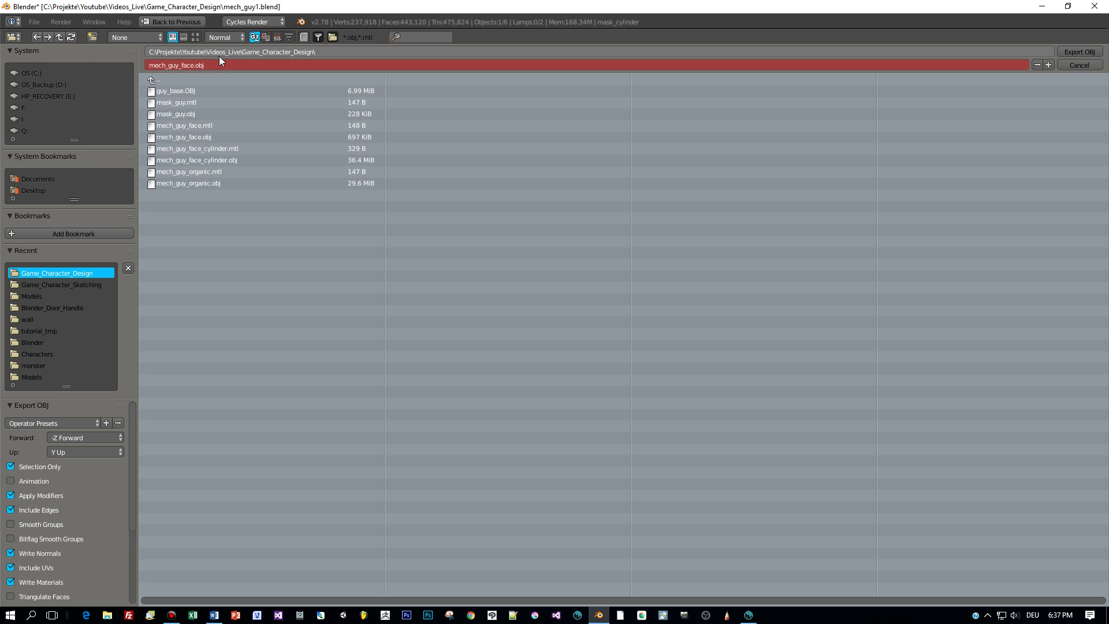
click(217, 161)
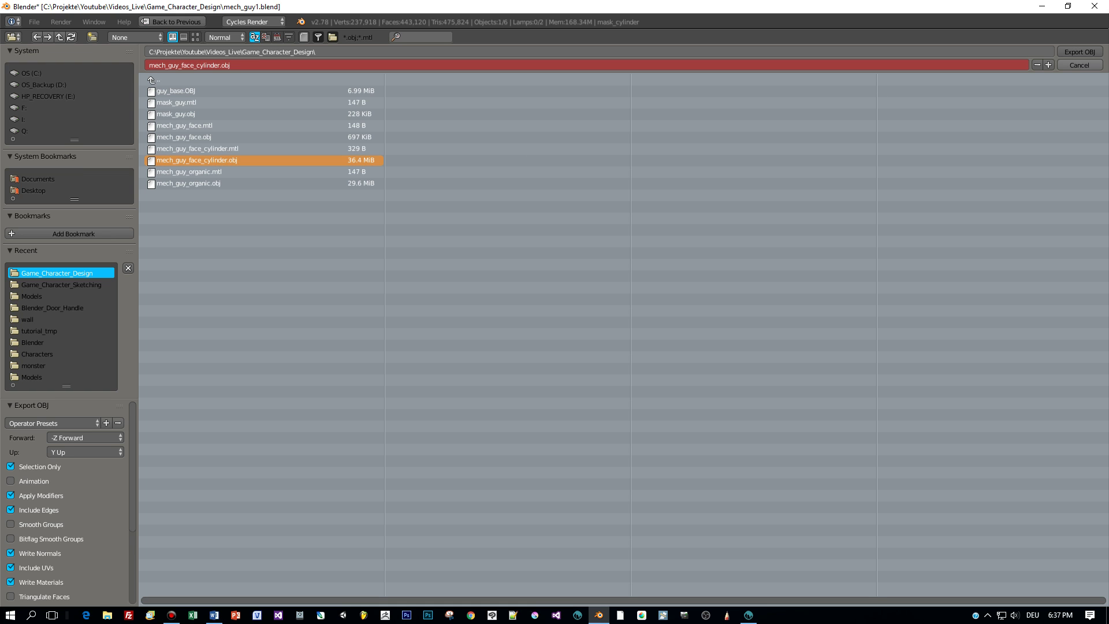
click(1080, 52)
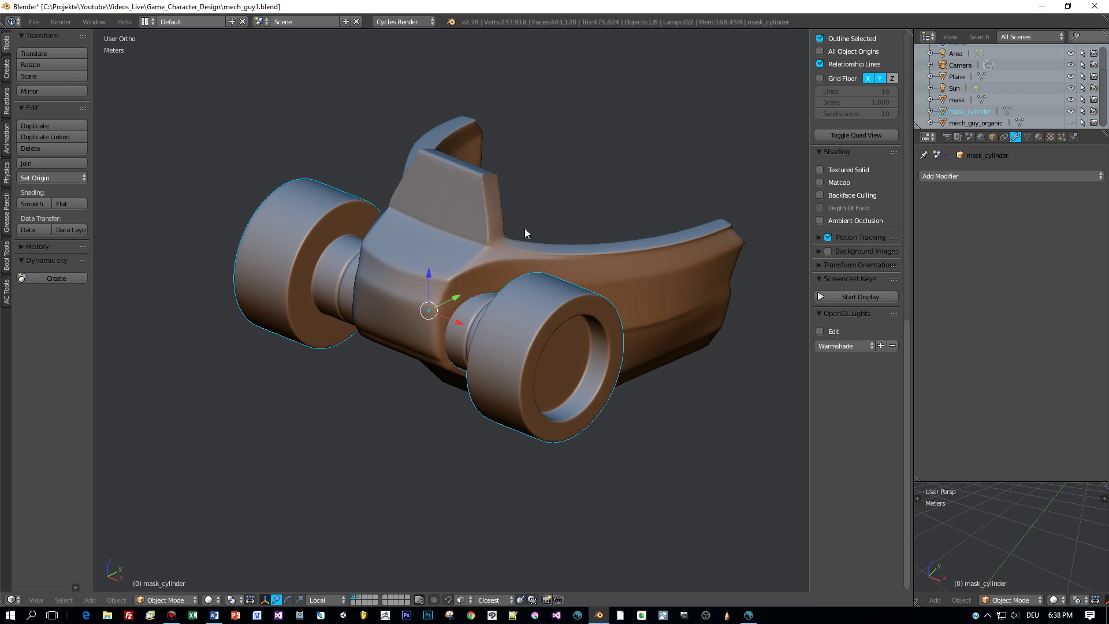
- Switch to ZBrush and import mech_guy_face.obj from the Game_Character_Design folder
key(alt+Tab)
click(1017, 143)
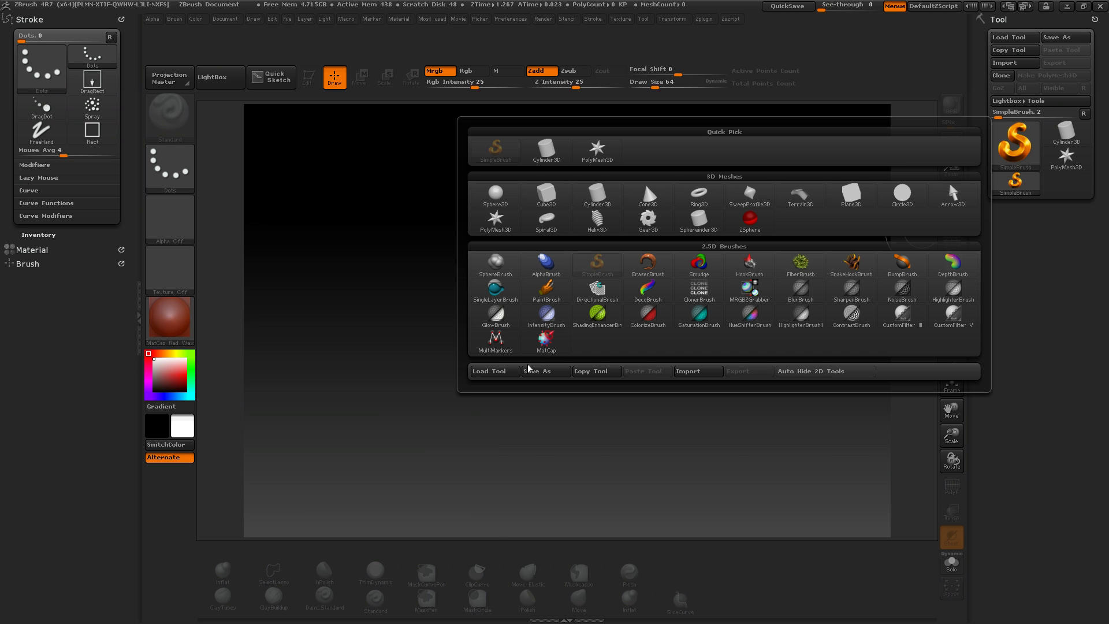
click(696, 371)
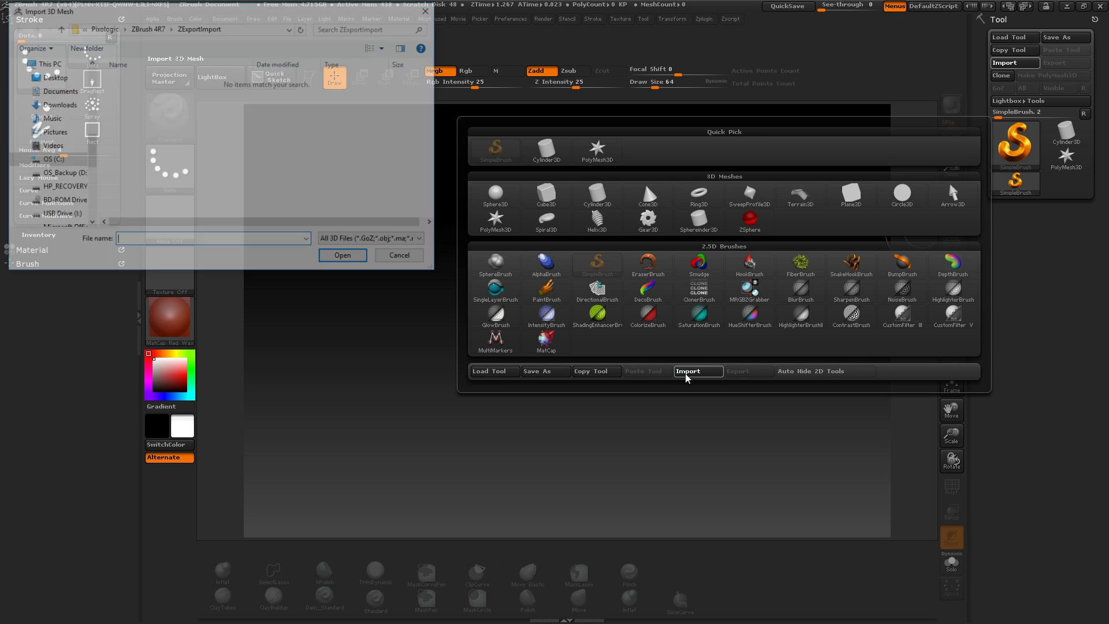
drag(91, 150, 96, 85)
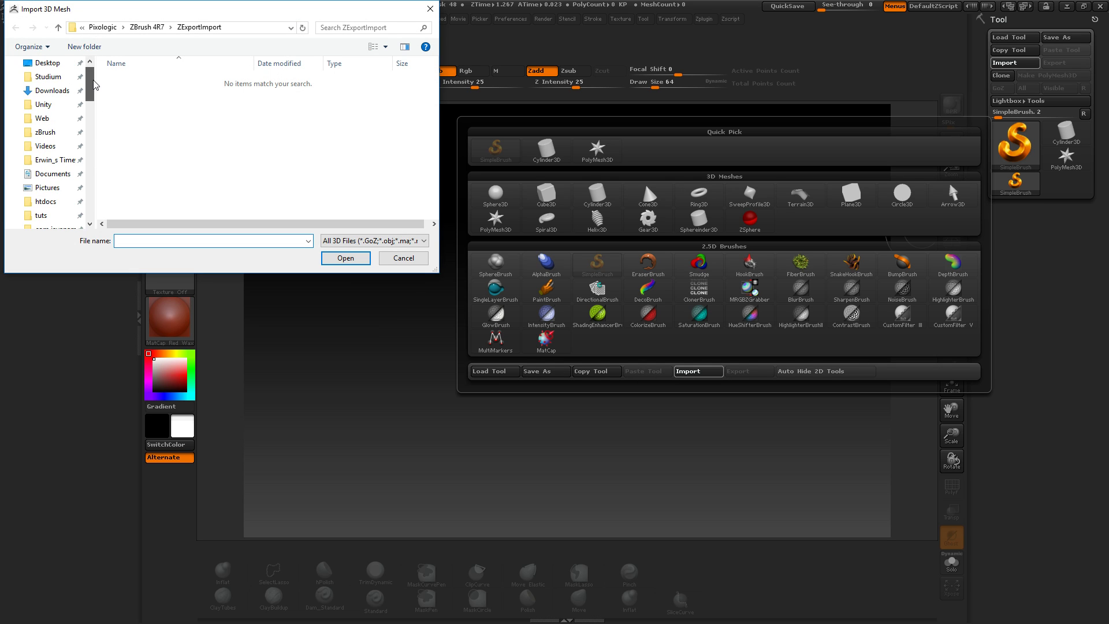
scroll(74, 141, down, 3)
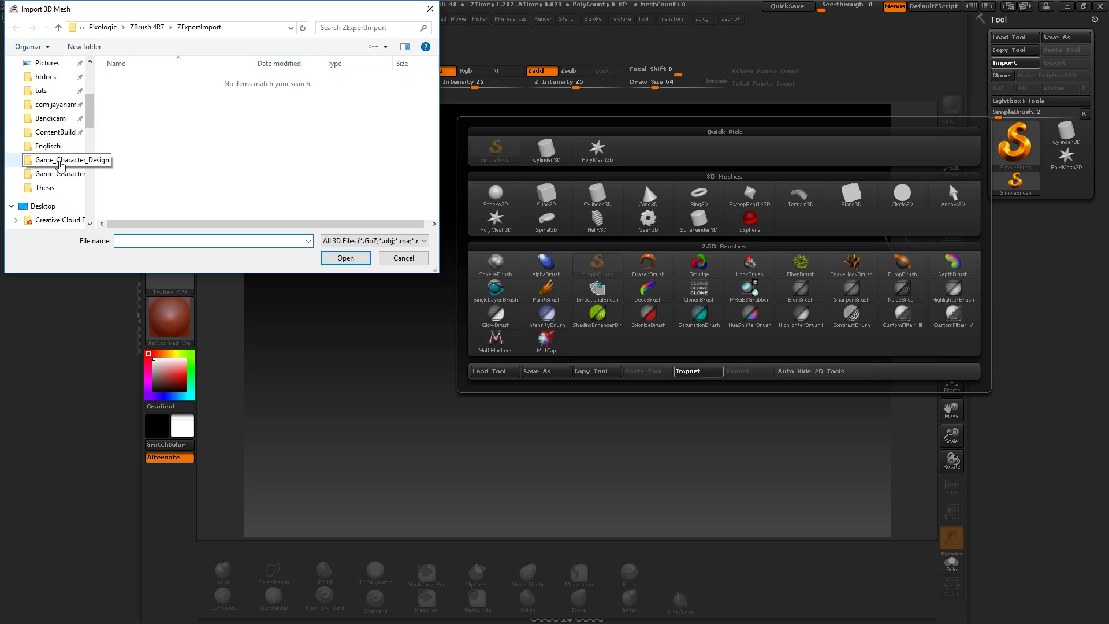
click(61, 164)
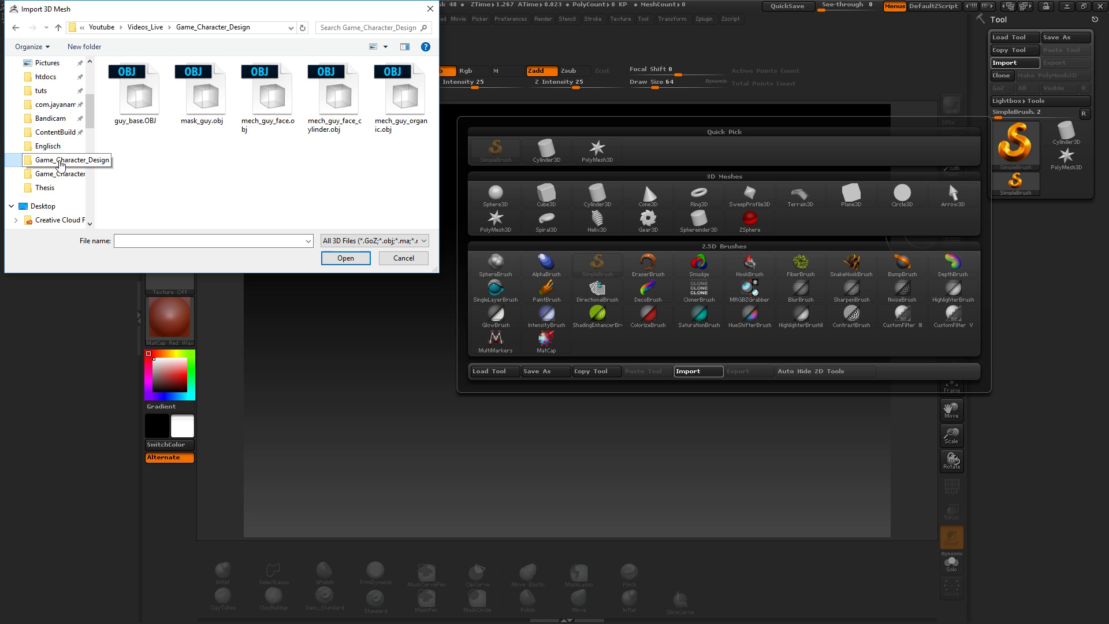
click(268, 93)
click(346, 257)
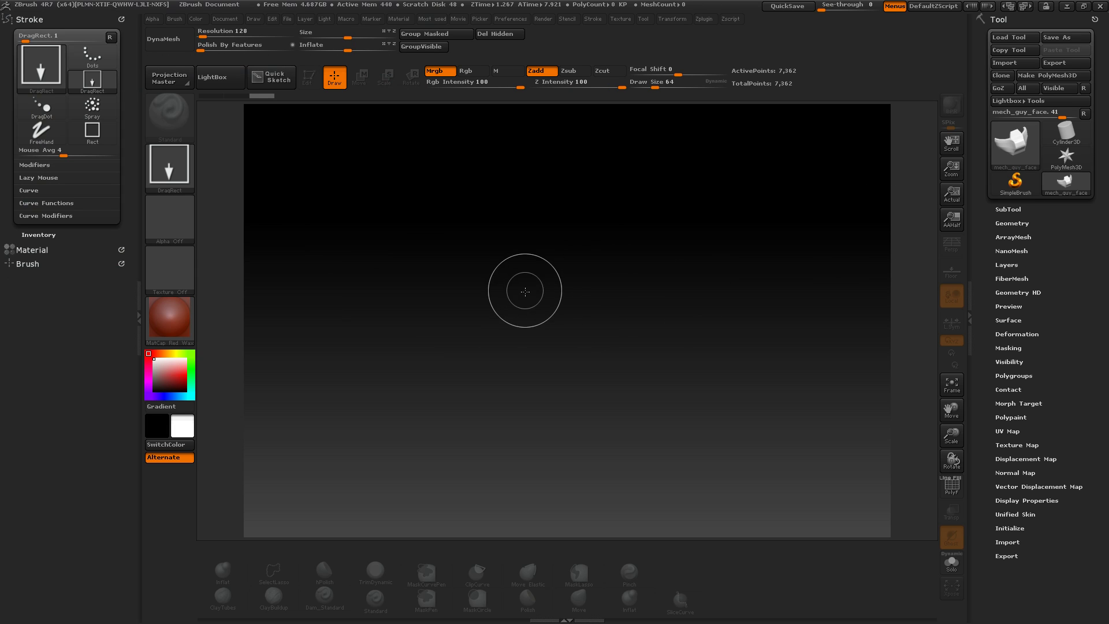
- Draw the imported mask onto the canvas, turn on Edit mode and expand its SubTool list
mouse_move(524, 290)
mouse_down()
mouse_move(540, 411)
mouse_move(567, 461)
mouse_up()
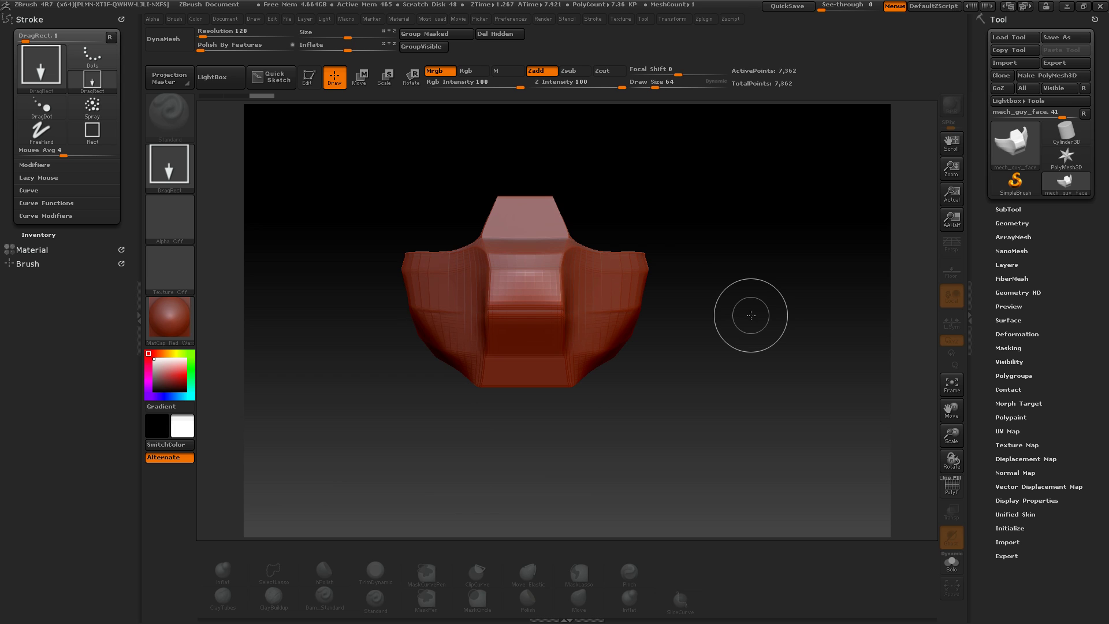
click(307, 77)
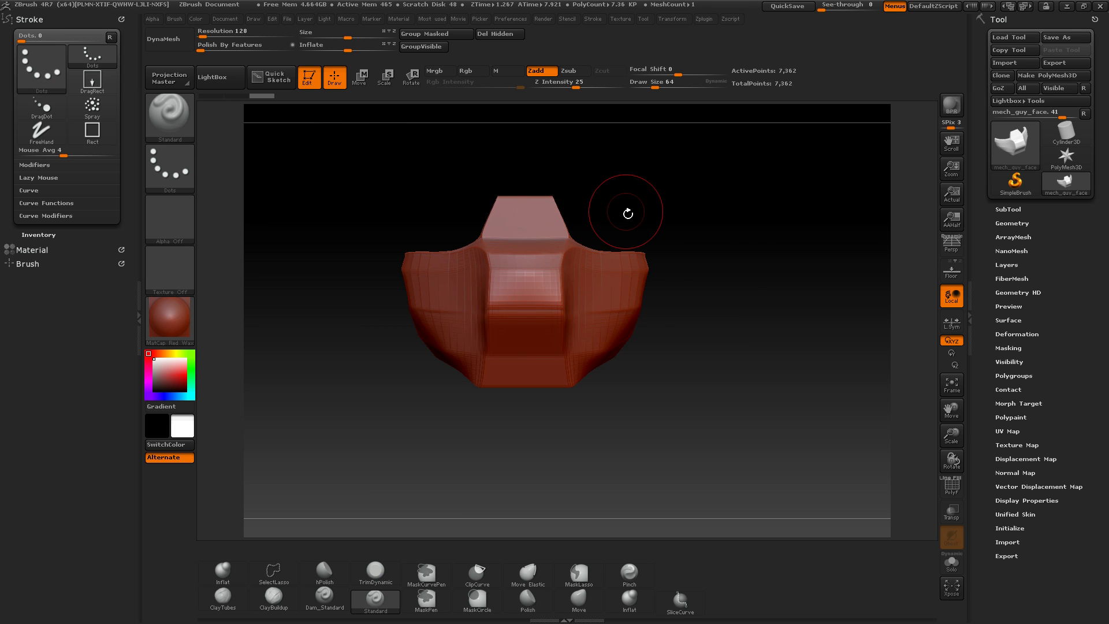
click(1008, 209)
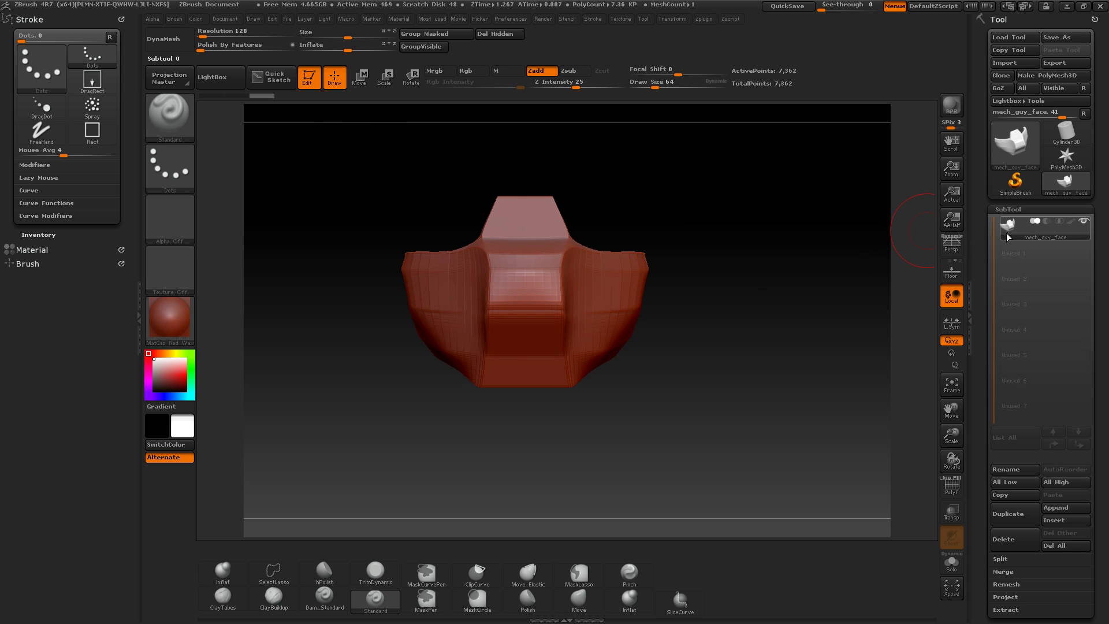
mouse_move(1009, 232)
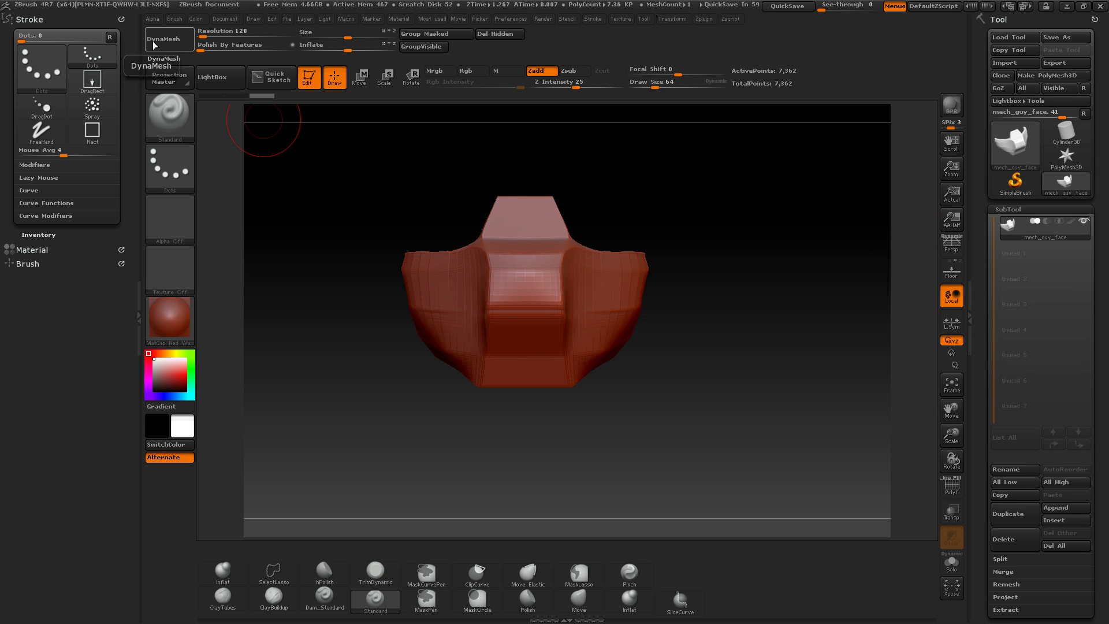
- Inspect the mask's polygon wireframe and remesh it using DynaMesh at resolution 512, leaving the wireframe display off
click(954, 490)
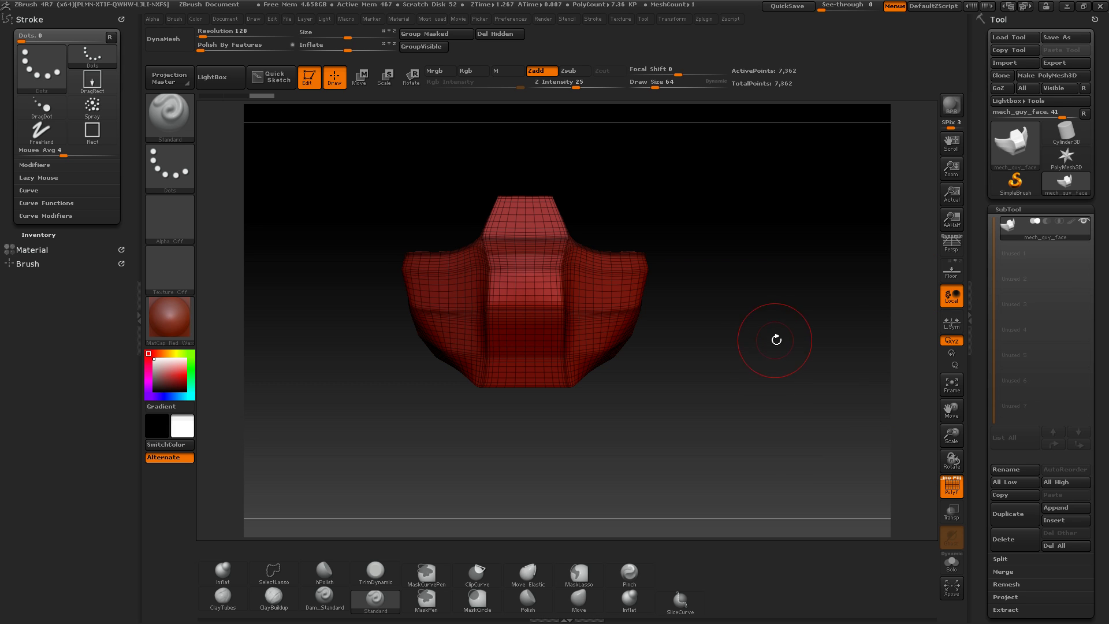
mouse_move(744, 294)
mouse_down()
mouse_move(711, 329)
mouse_move(748, 314)
mouse_up()
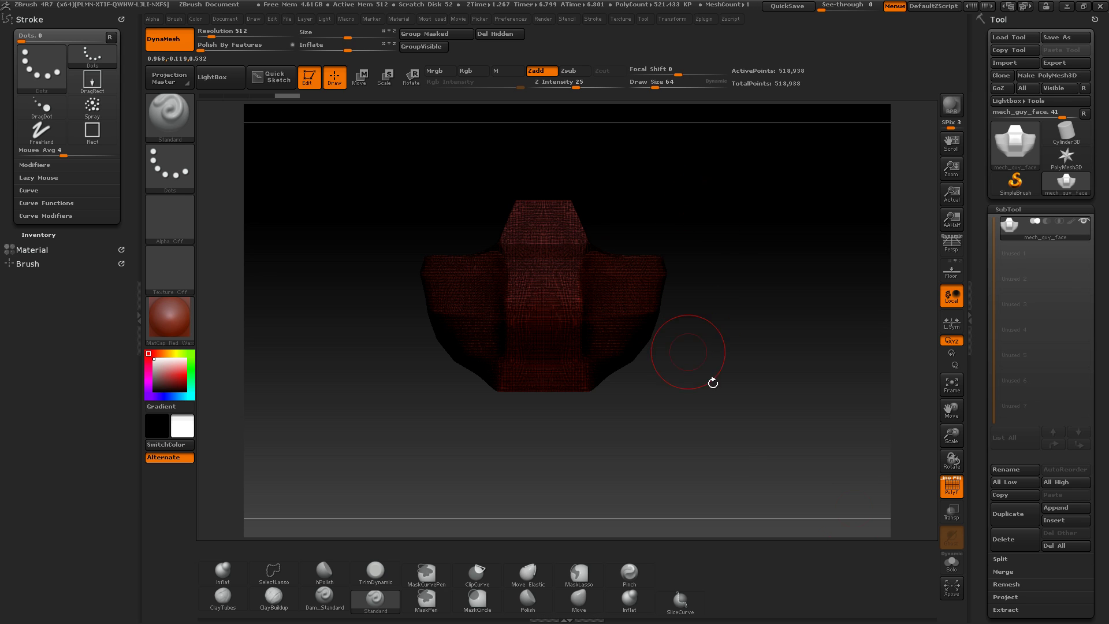
click(952, 487)
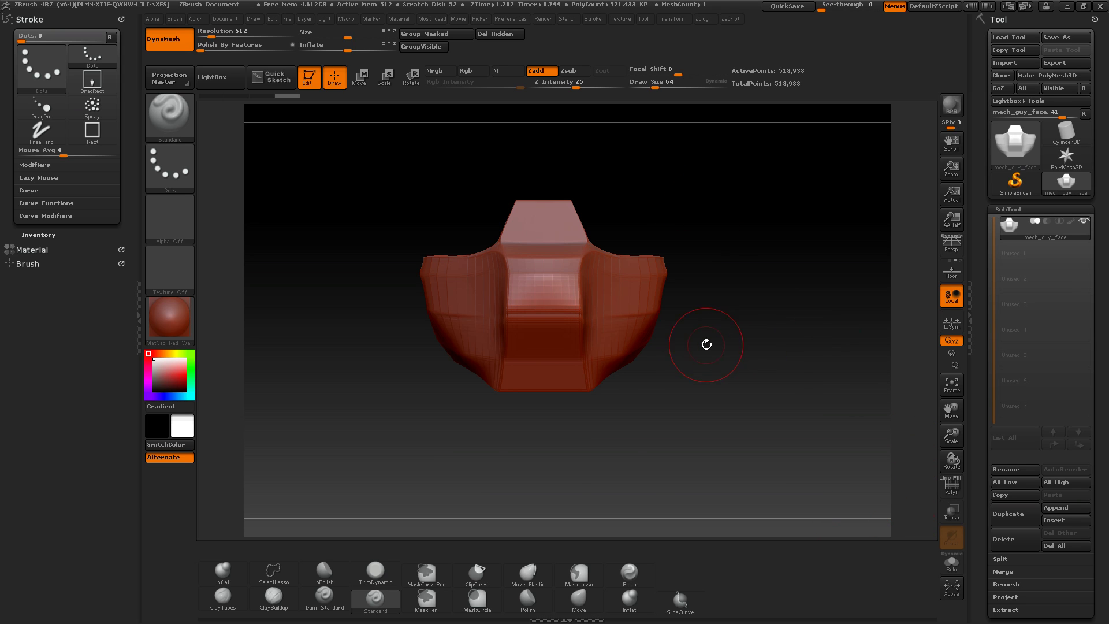
- Activate symmetry across the X axis for sculpting the mask
drag(780, 363, 745, 377)
click(673, 19)
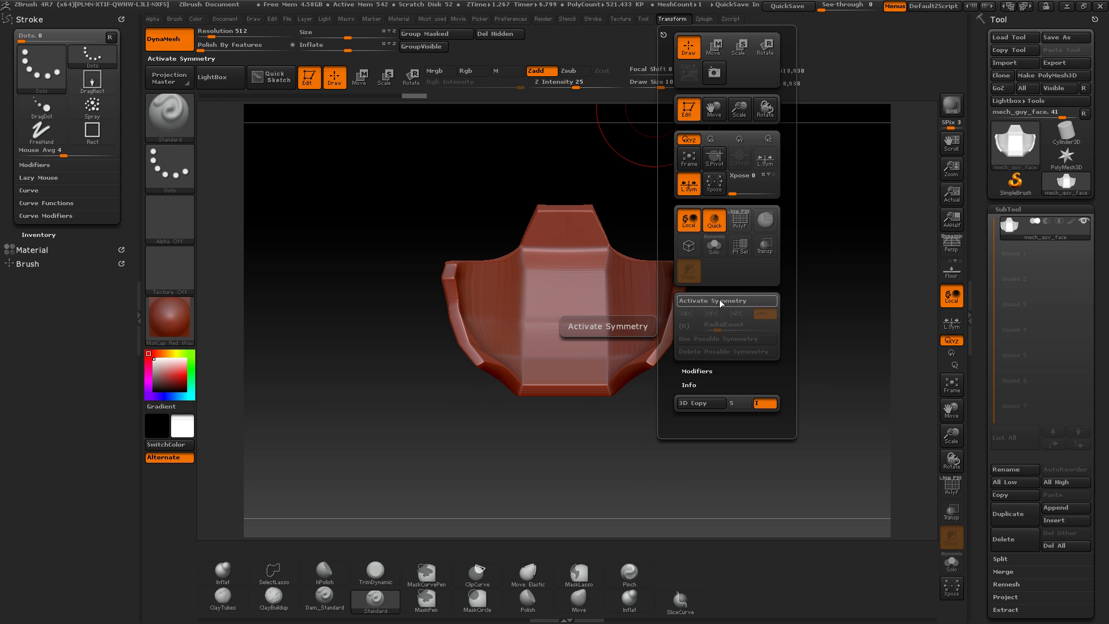
click(721, 302)
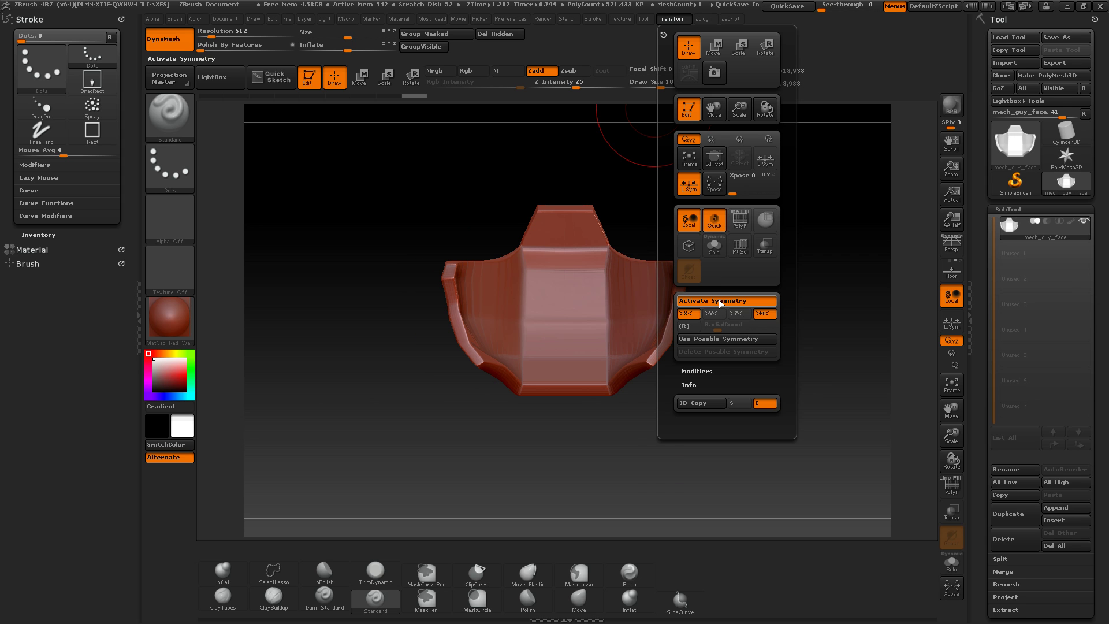
- Smooth the mask's front face and both side surfaces with the Smooth brush
drag(366, 208, 521, 225)
key(shift)
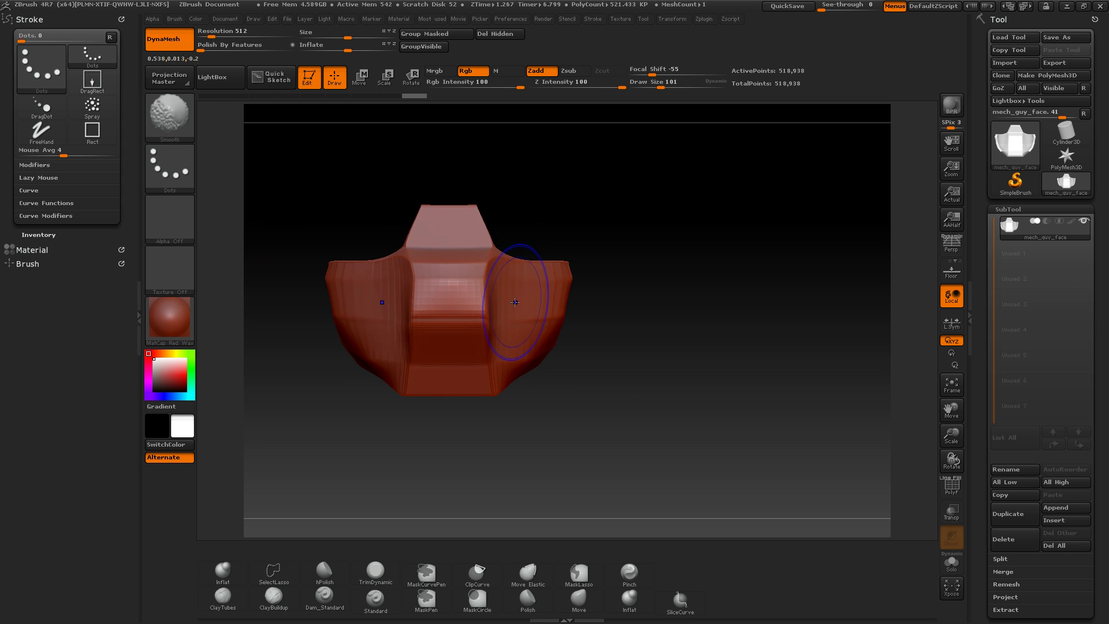
shift+drag(503, 281, 448, 300)
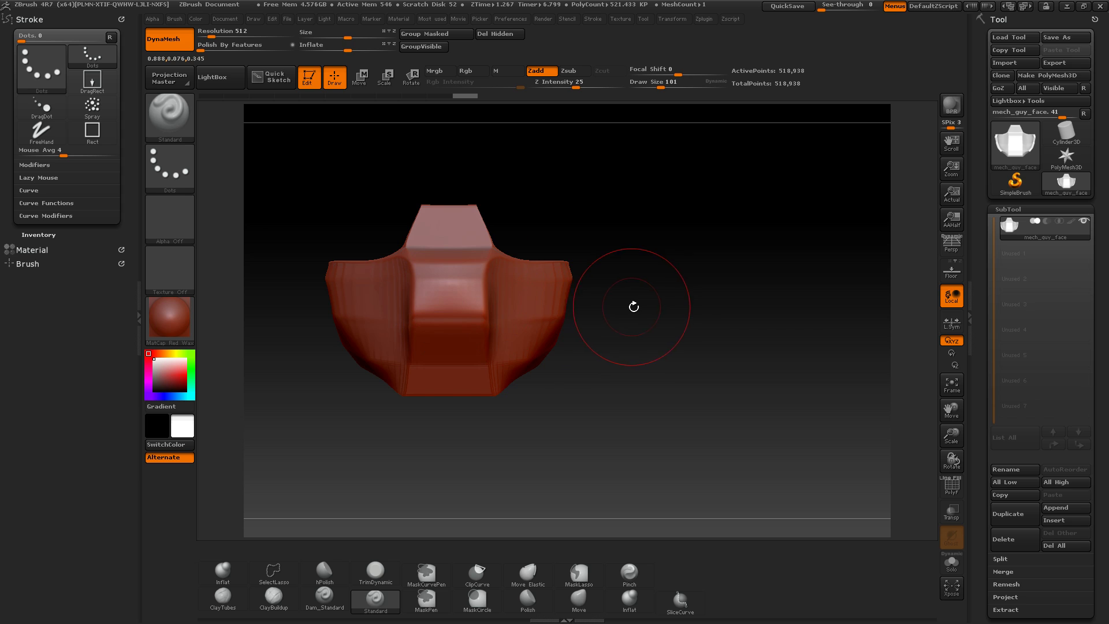
drag(627, 302, 621, 317)
key(shift)
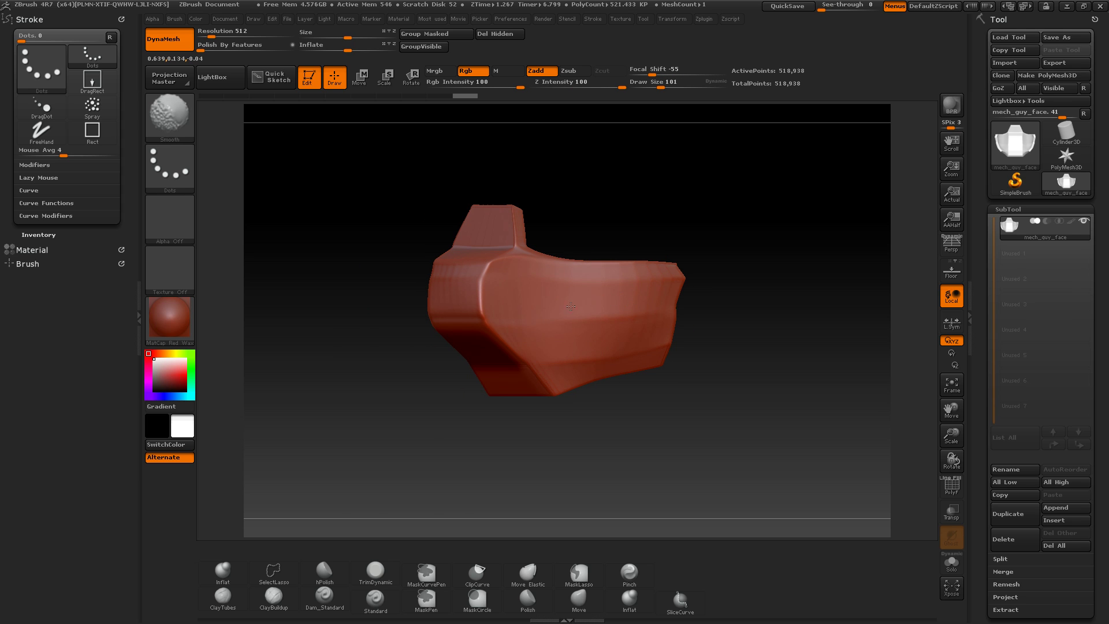
shift+drag(738, 275, 644, 302)
drag(378, 279, 553, 290)
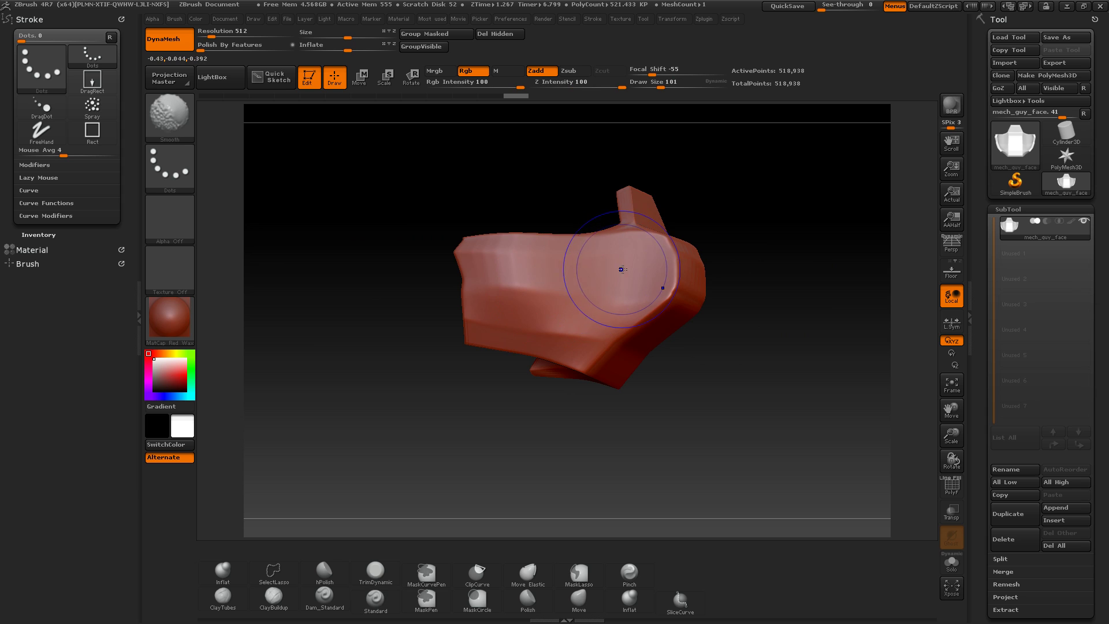
mouse_move(622, 269)
shift+mouse_down()
mouse_move(499, 279)
mouse_move(508, 274)
mouse_move(532, 318)
mouse_move(525, 309)
mouse_move(602, 280)
shift+mouse_up()
drag(426, 319, 348, 339)
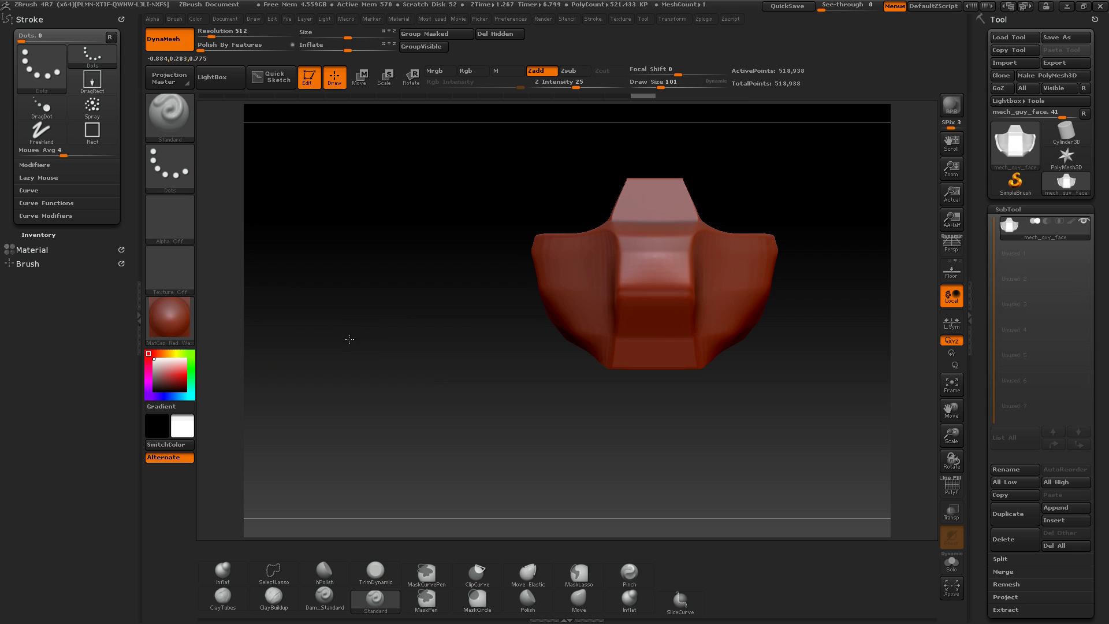
- Append a Cylinder3D to the mask as a second subtool and make it the active one
click(1068, 507)
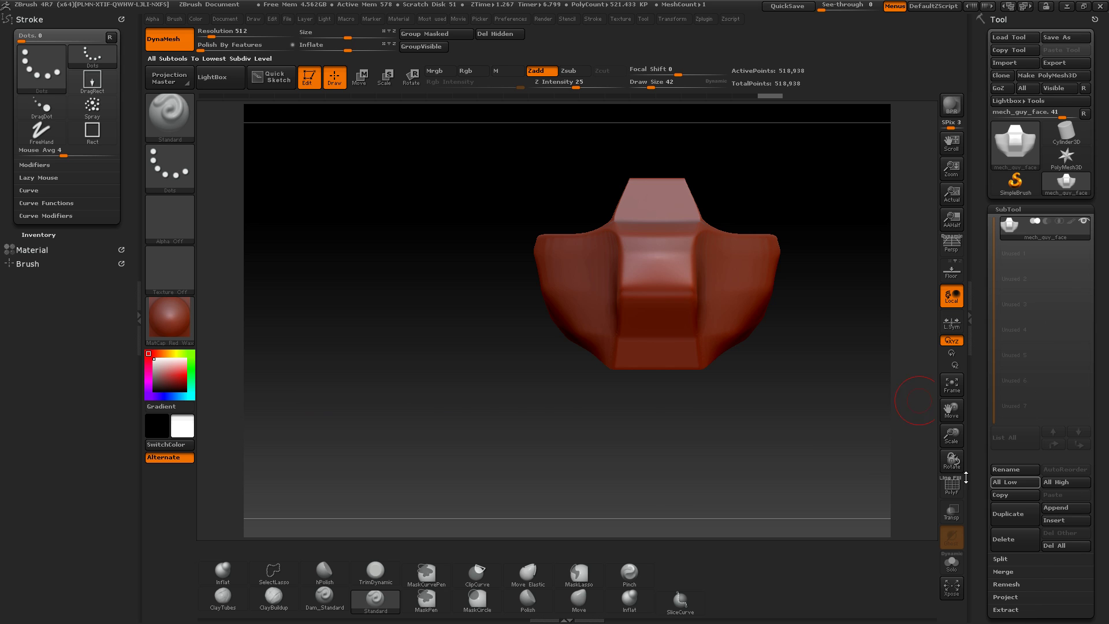
click(1067, 511)
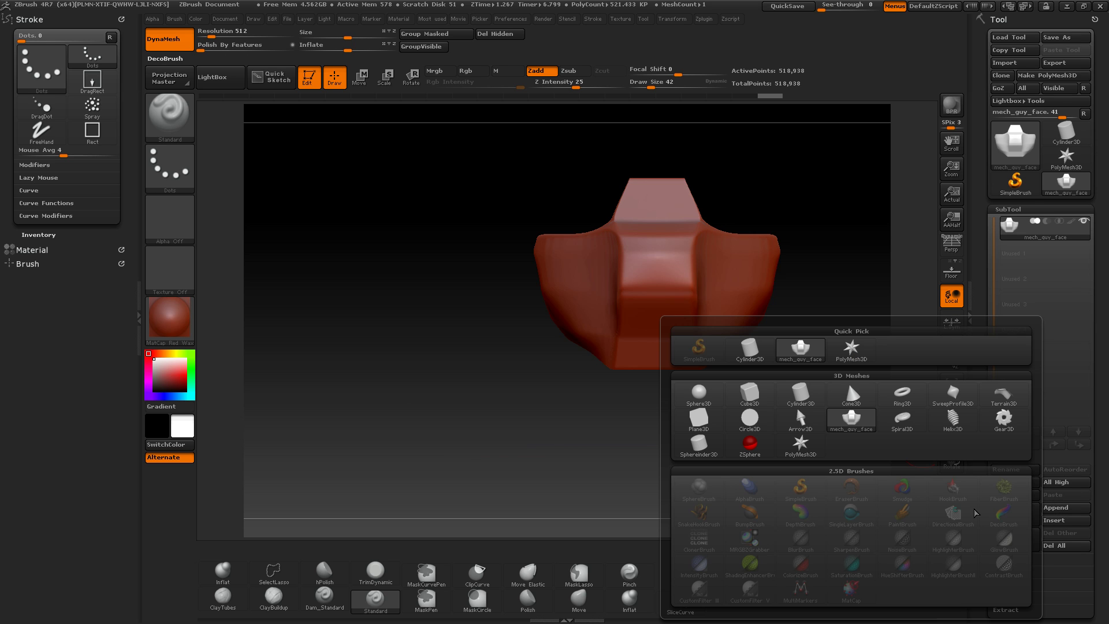
mouse_move(755, 354)
click(754, 353)
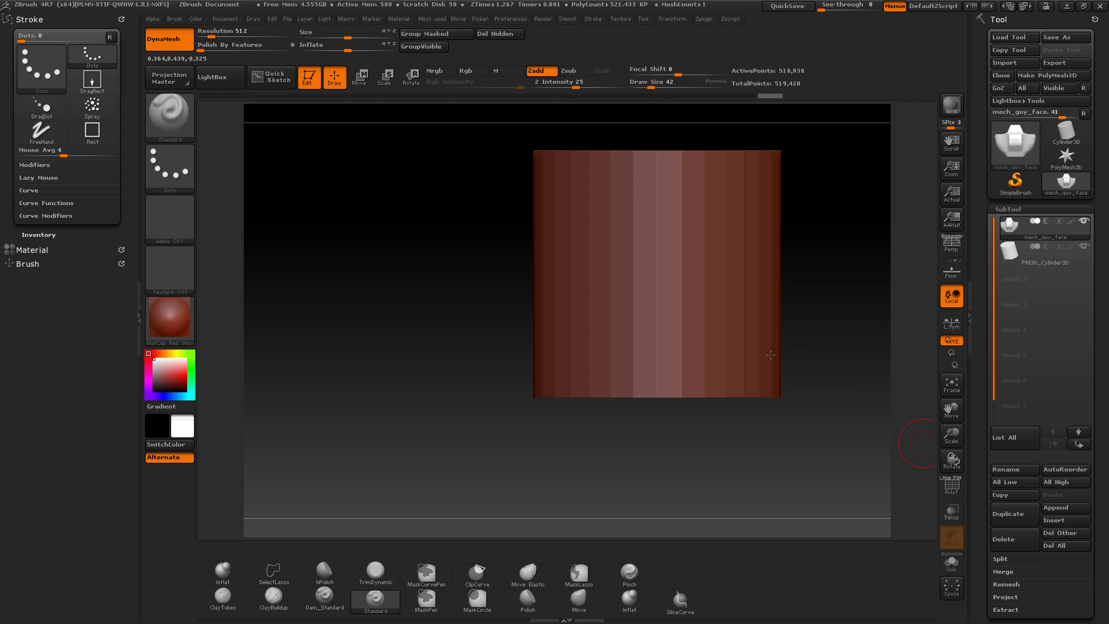
click(1020, 144)
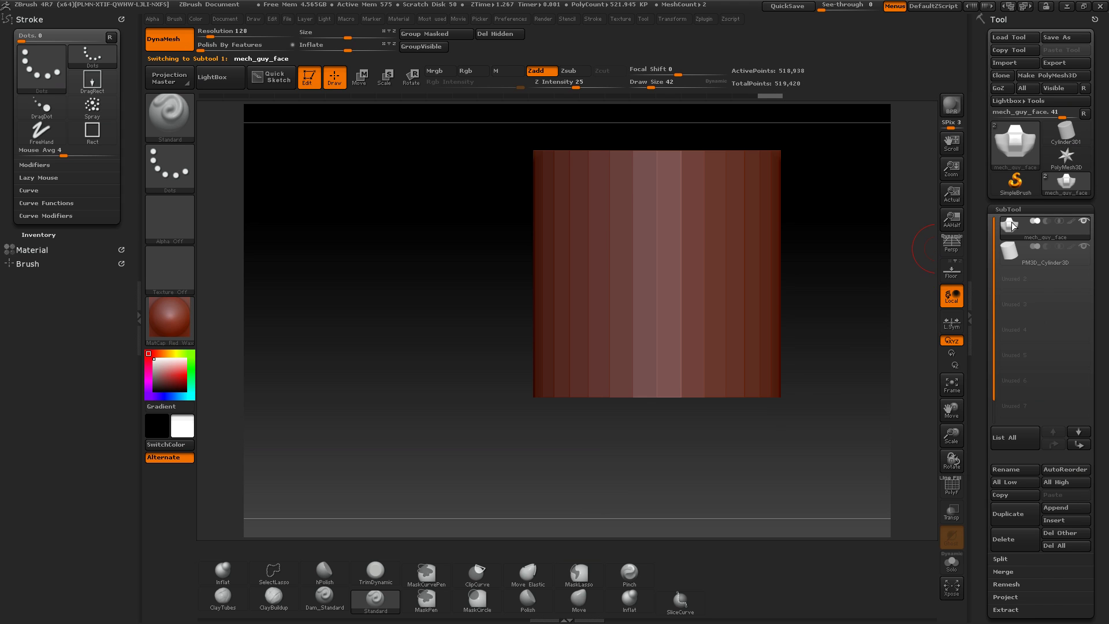
click(1024, 253)
mouse_move(1025, 254)
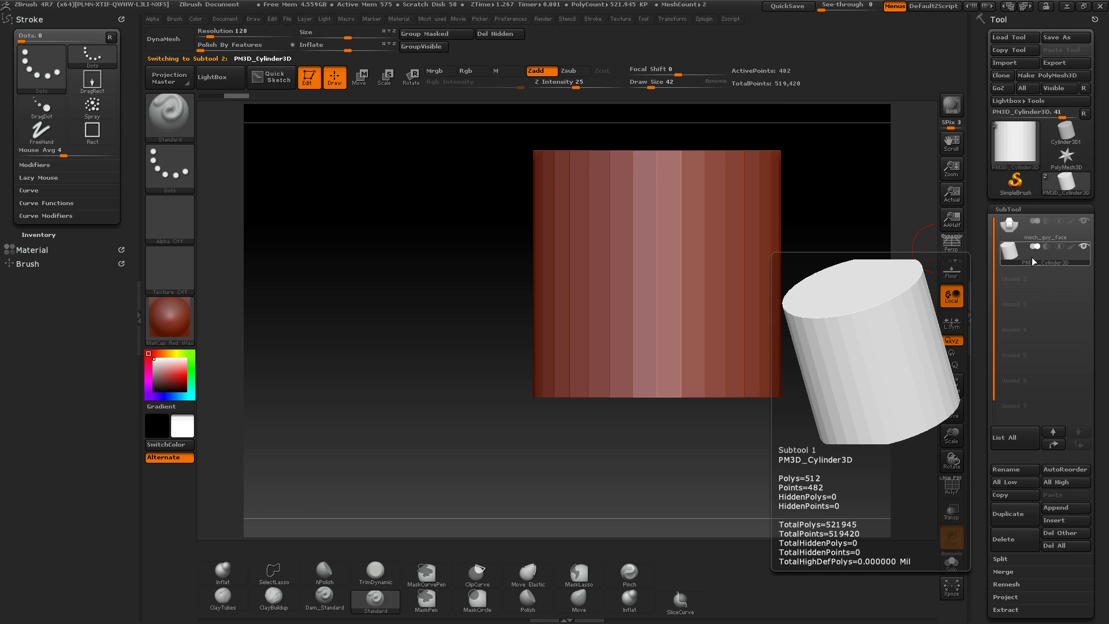
- Replace the placeholder cylinder subtool by importing mech_guy_face_cylinder.obj from the Game_Character_Design folder
click(1011, 63)
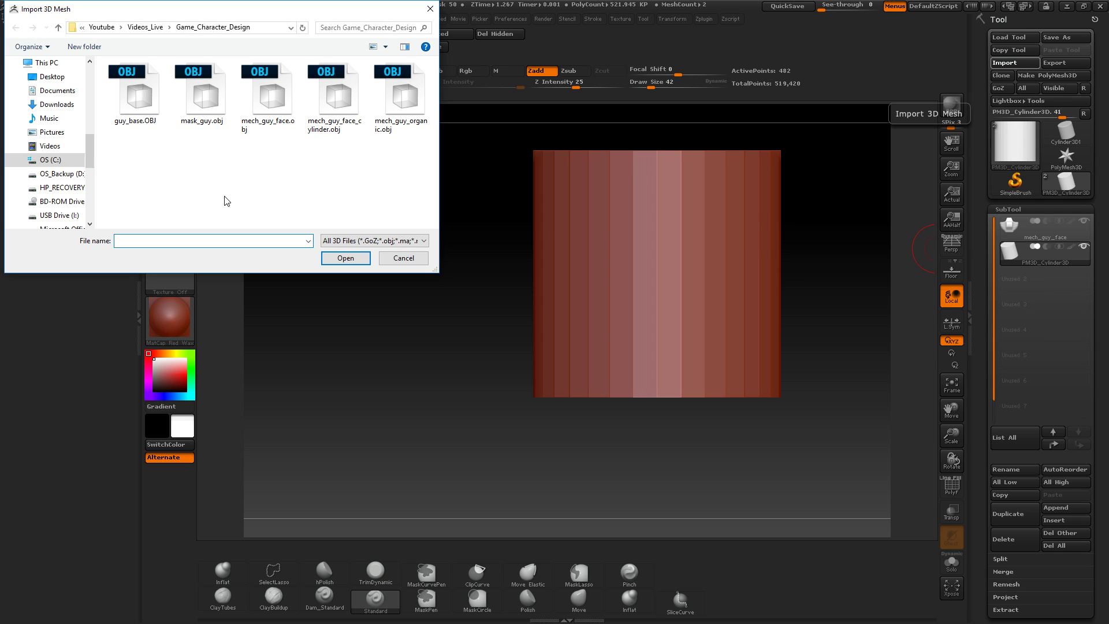
click(337, 107)
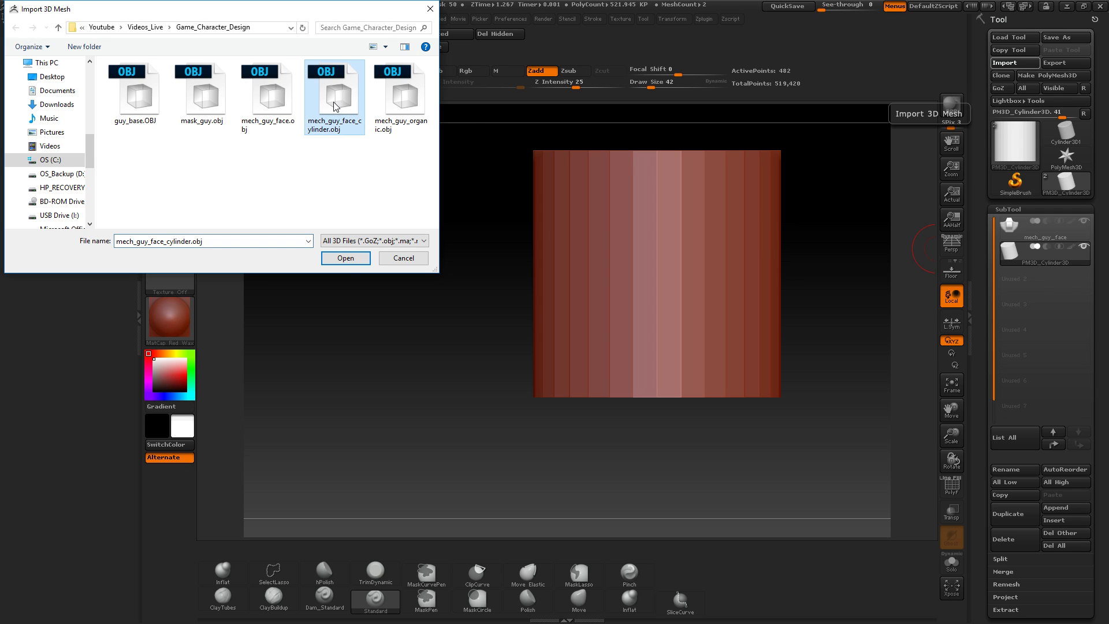
click(345, 258)
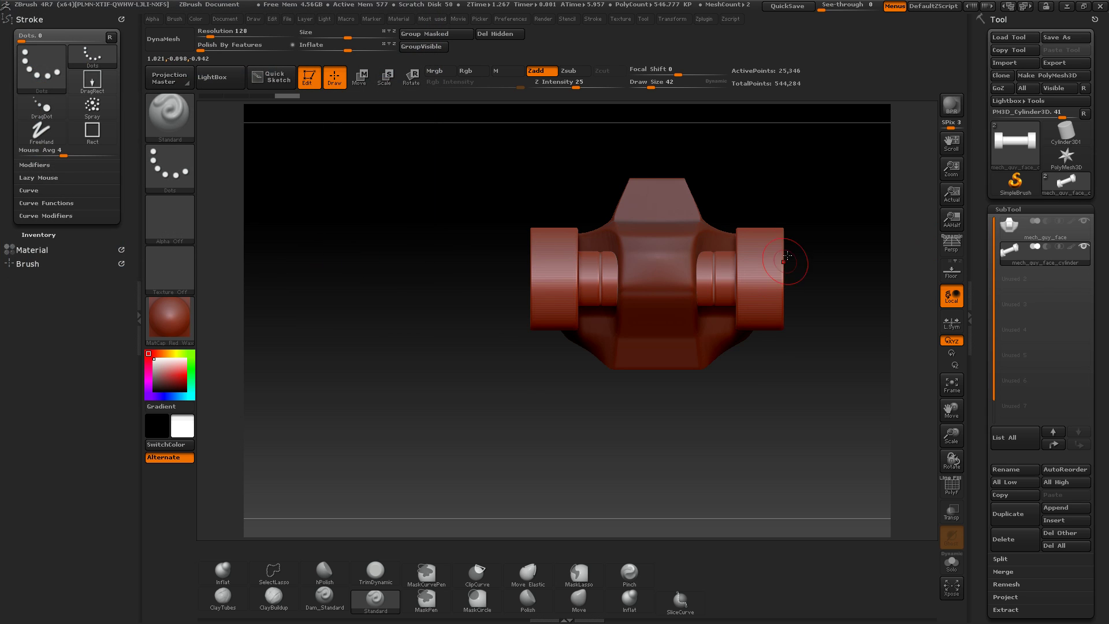
- Divide the imported cylinder's geometry once with smoothing on, comparing its wireframe before and after and leaving the wireframe display off
mouse_move(859, 189)
mouse_down()
mouse_move(839, 193)
mouse_move(860, 193)
mouse_up()
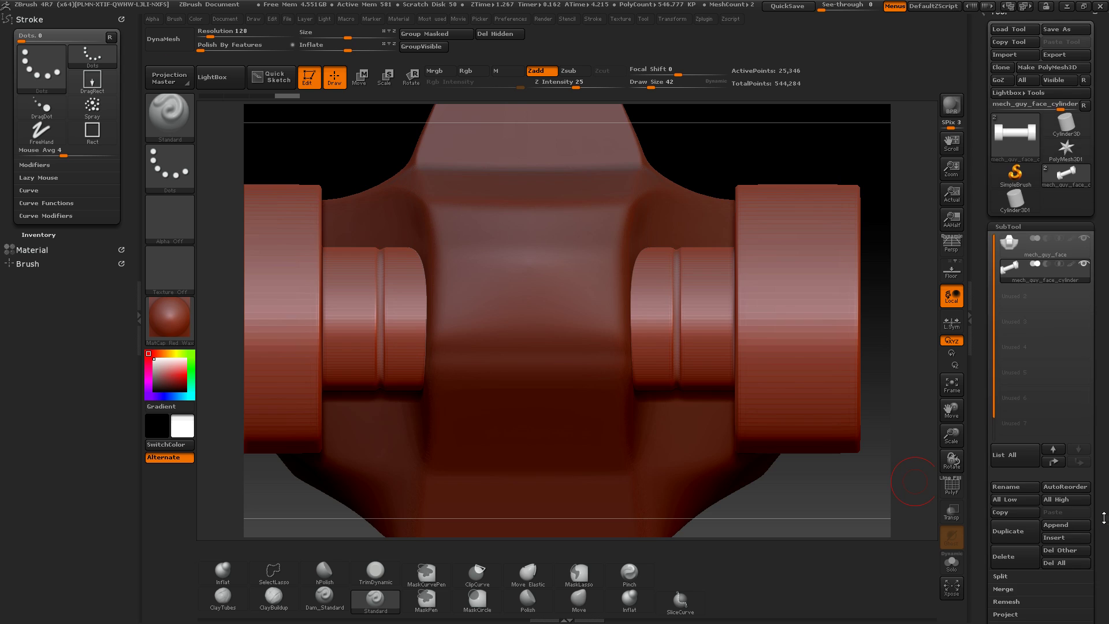
drag(984, 497, 983, 75)
click(952, 485)
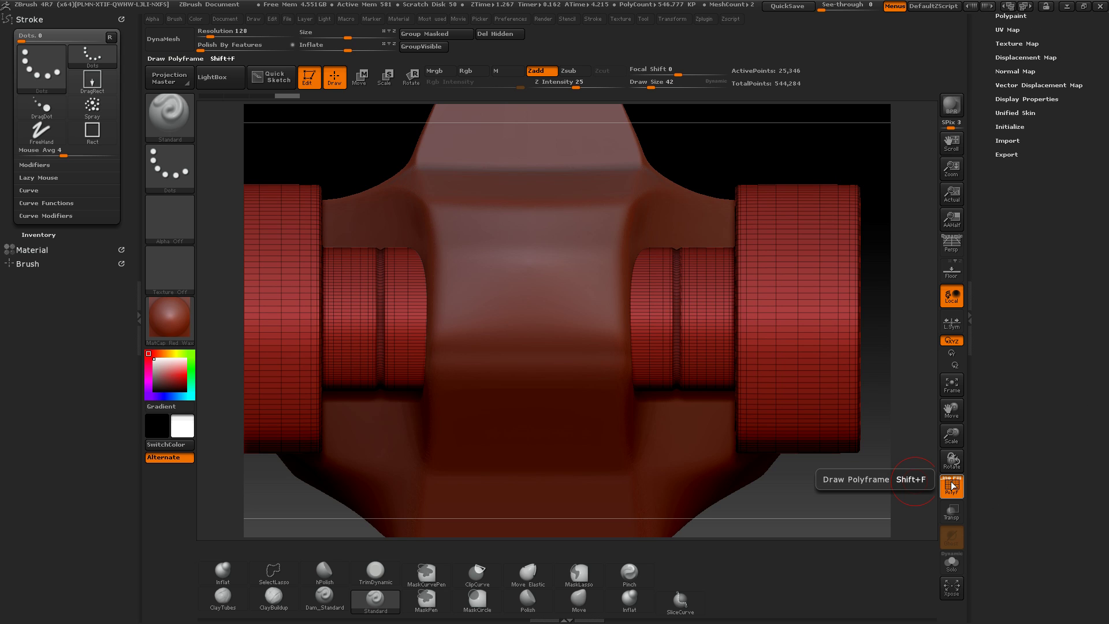
click(952, 485)
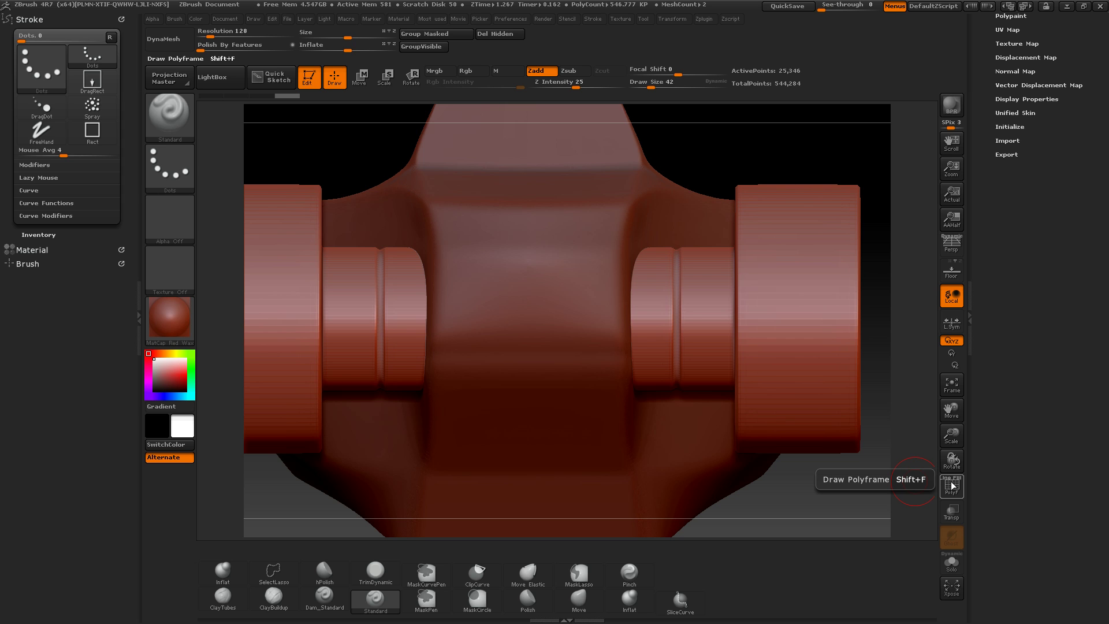
drag(1096, 294, 1088, 427)
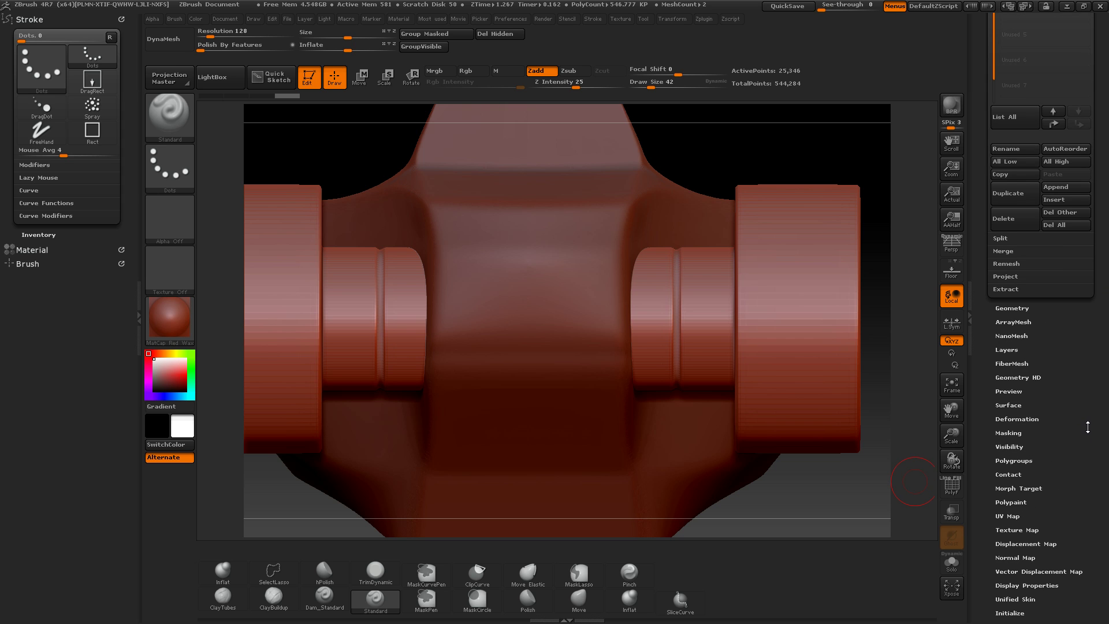
click(1012, 308)
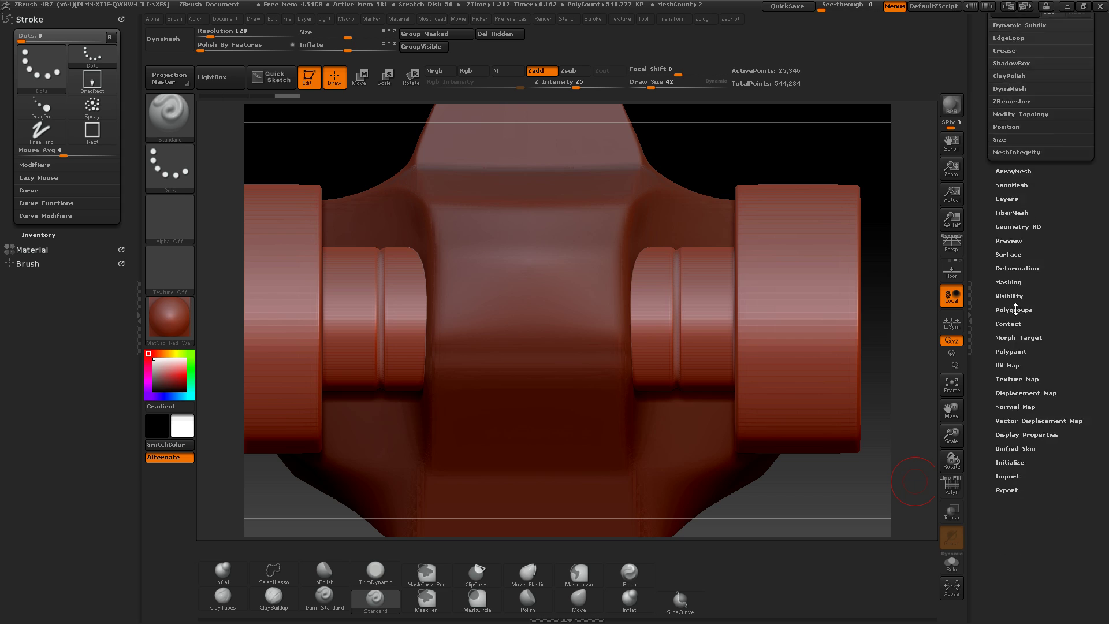
click(1016, 114)
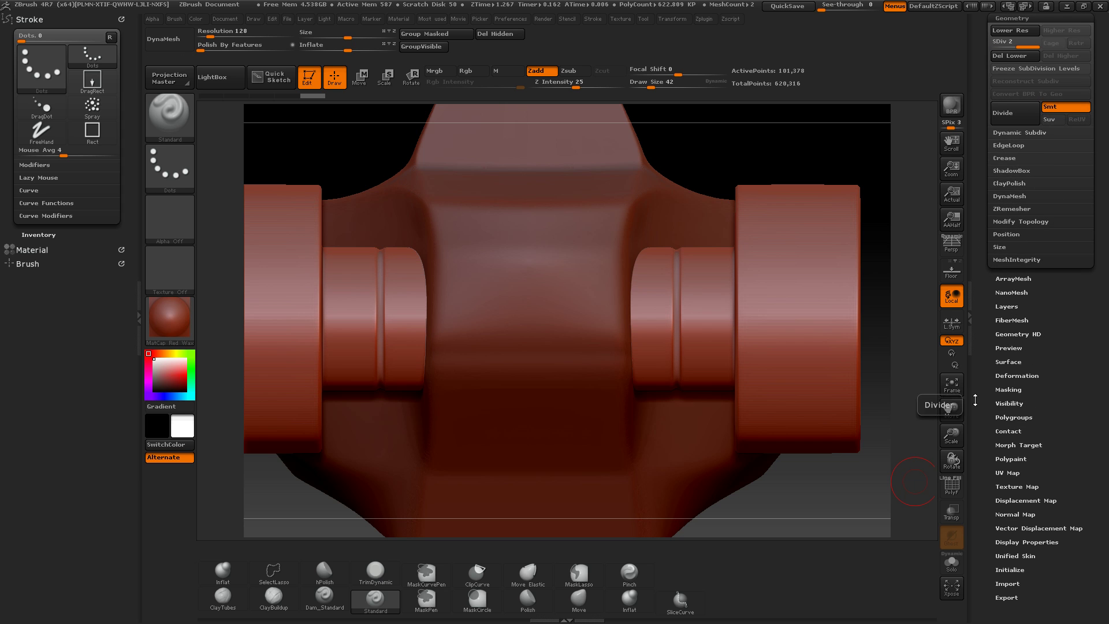
click(952, 487)
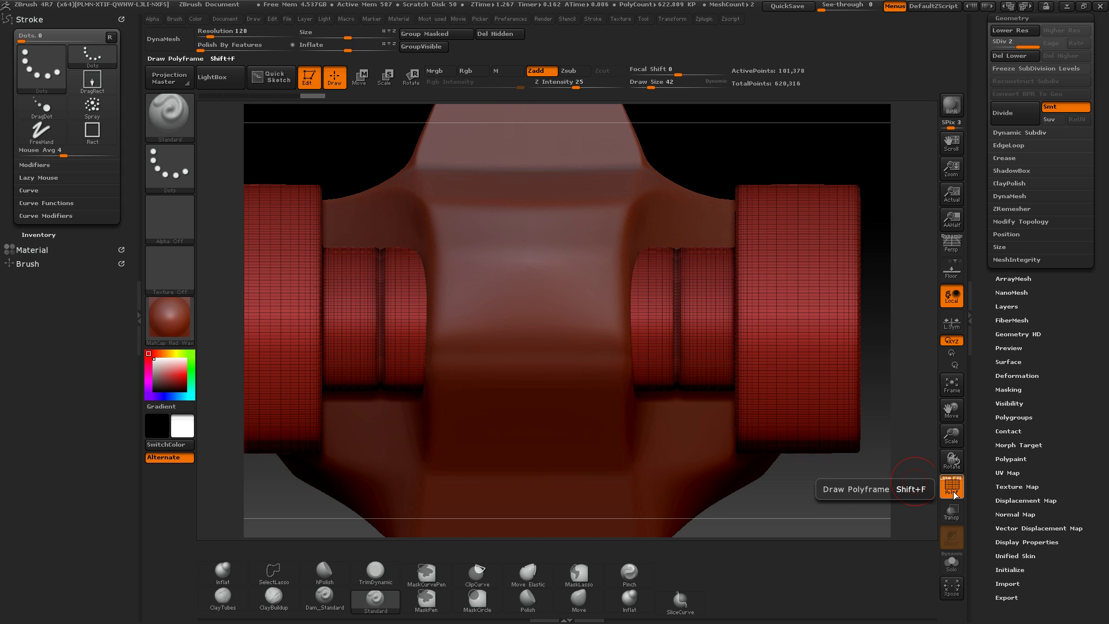
click(955, 495)
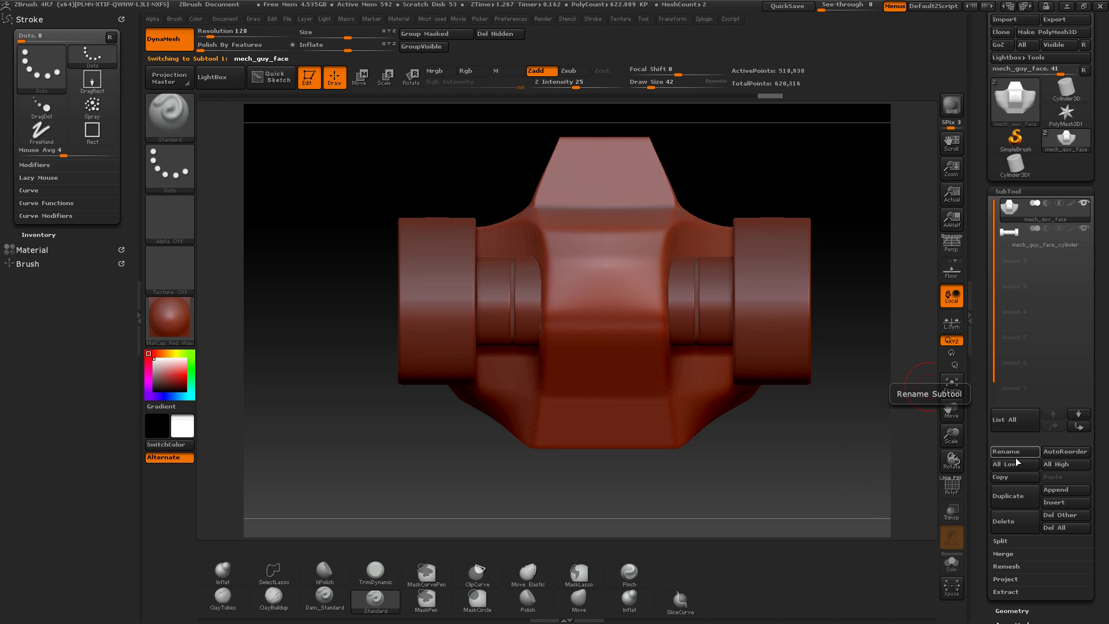
- Merge the mask subtool down with the cylinder subtool, skipping the warning note until the next restart
click(1019, 555)
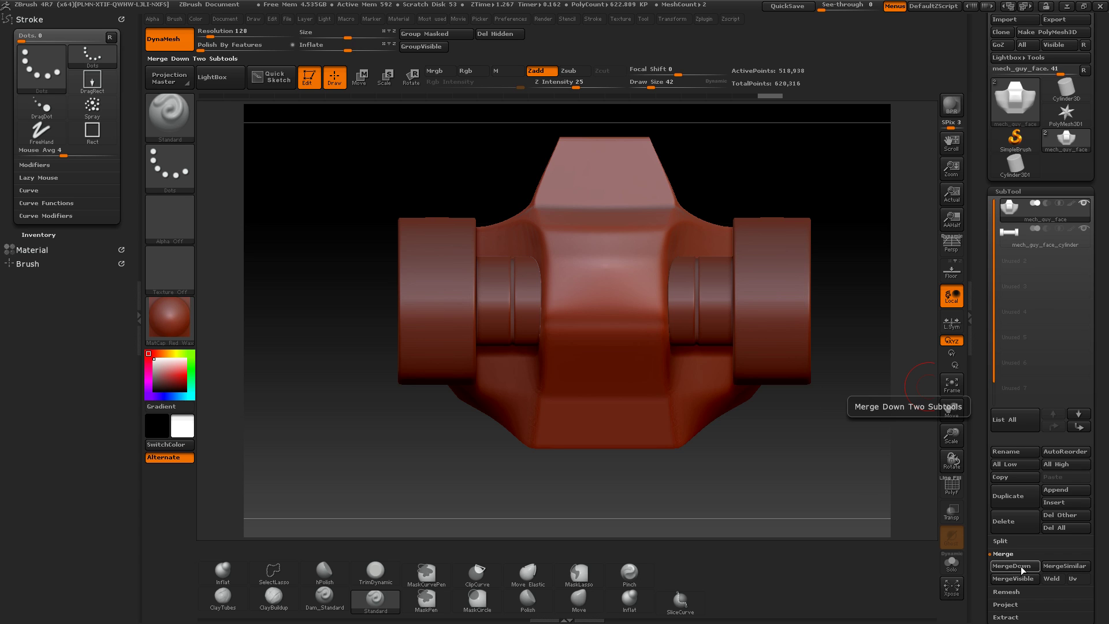
click(1021, 569)
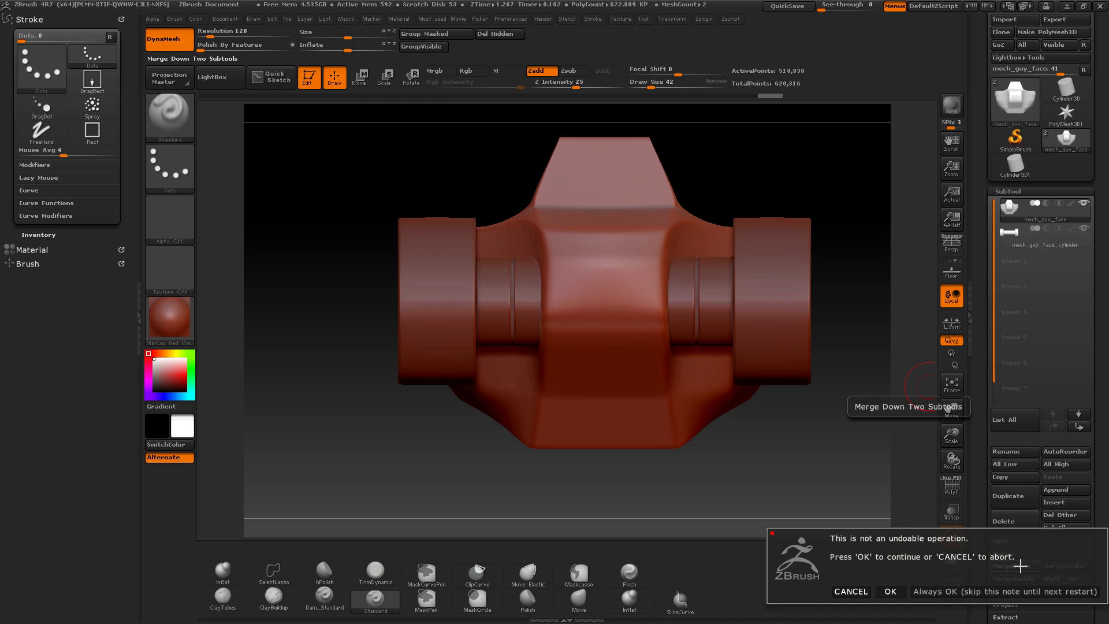
click(937, 591)
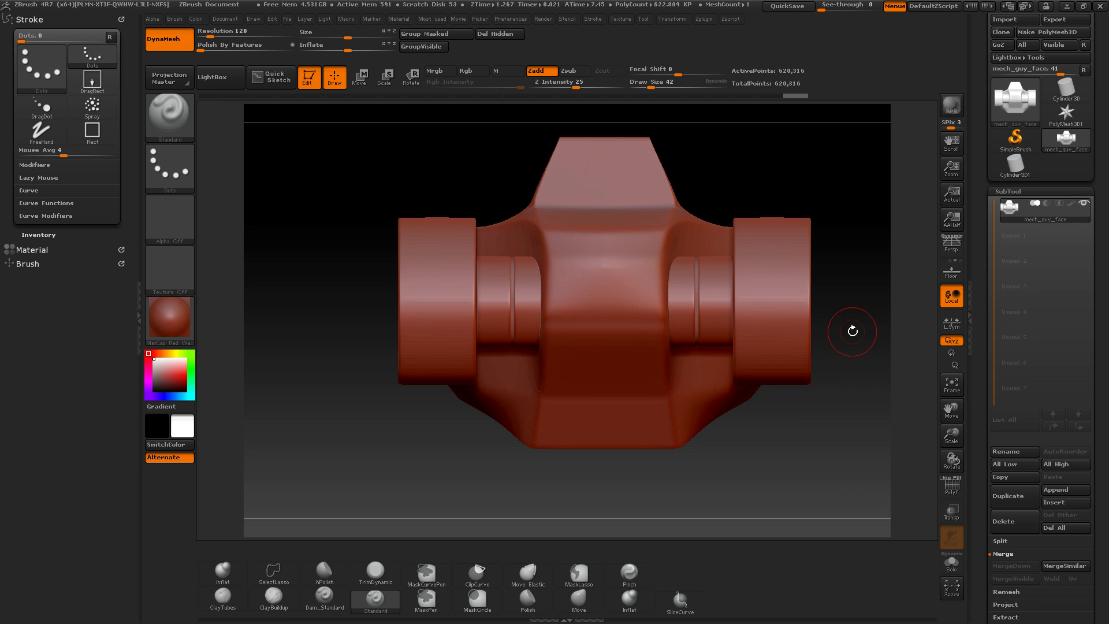
- Try to pull the mask surface where it meets the cylinder with the Move Elastic brush at draw size 78
drag(853, 331, 745, 385)
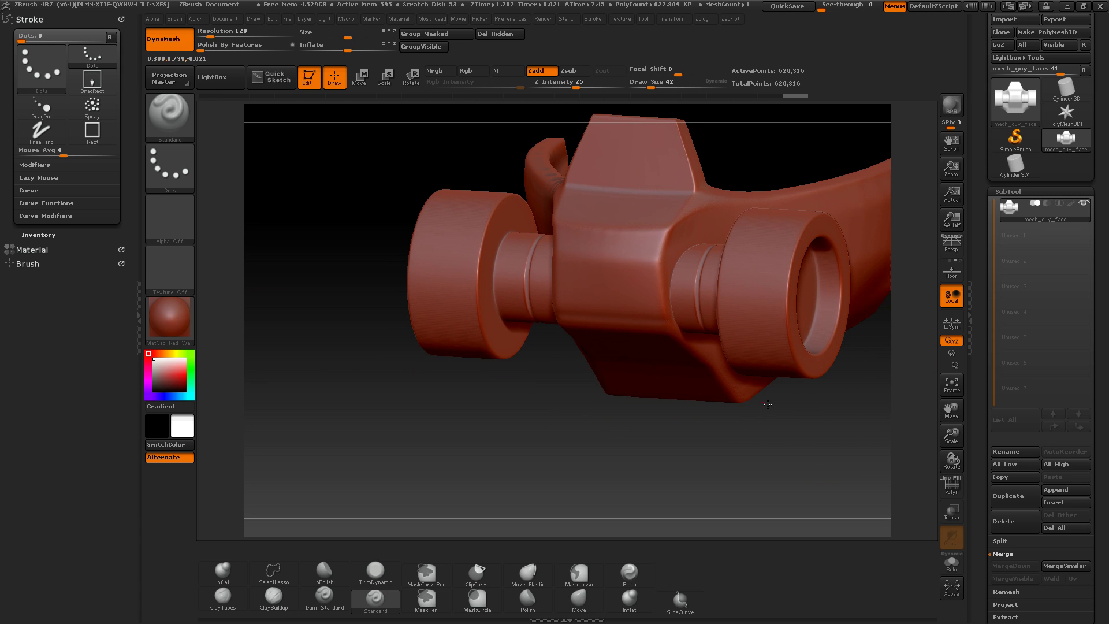
mouse_move(792, 418)
alt+mouse_down()
mouse_move(864, 451)
mouse_move(802, 428)
alt+mouse_up()
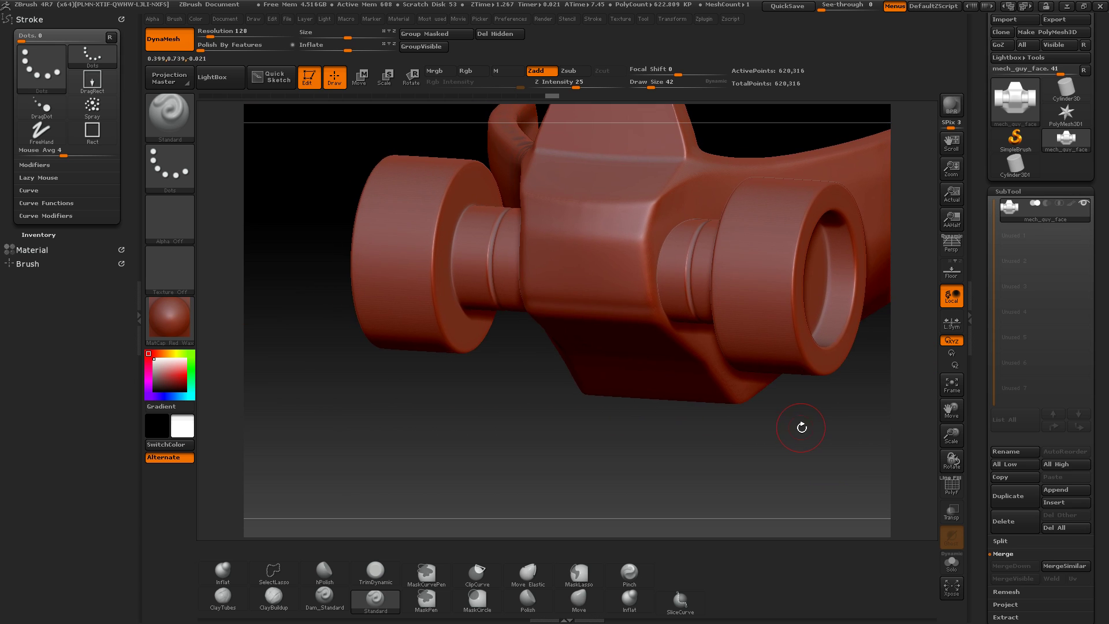
key(space)
mouse_move(792, 410)
mouse_down()
mouse_move(763, 407)
mouse_move(793, 419)
mouse_up()
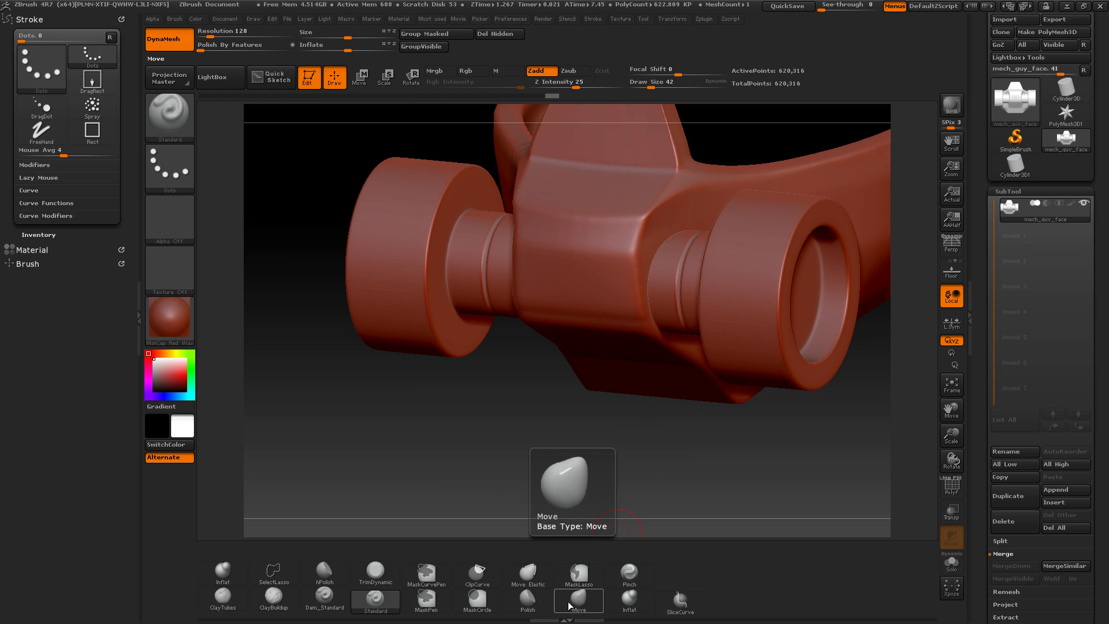
click(528, 575)
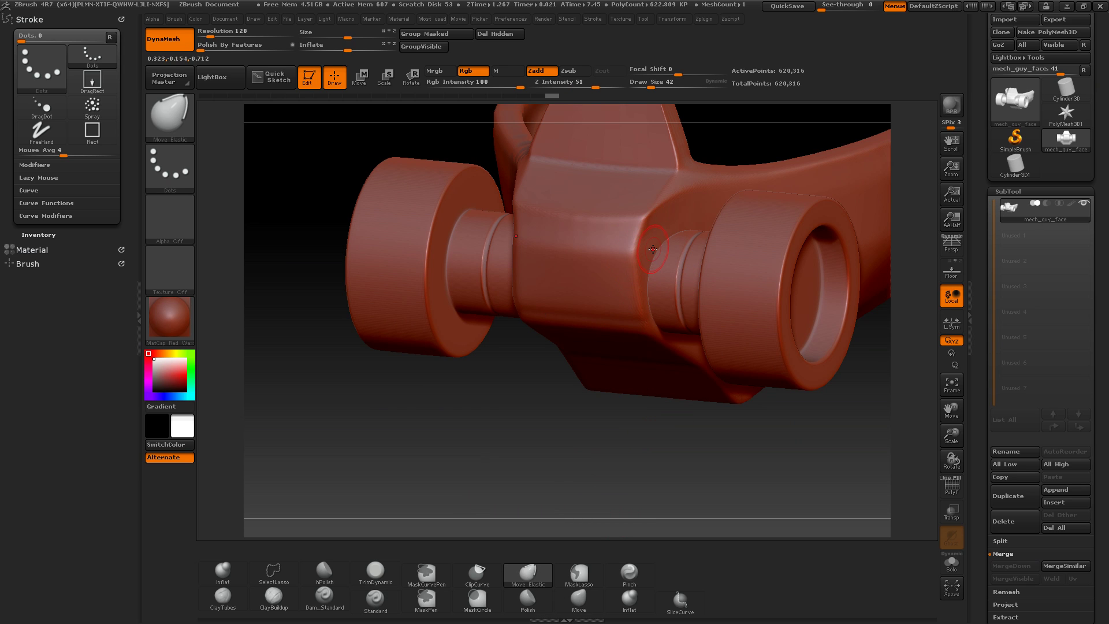
key(s)
mouse_move(652, 249)
mouse_down()
mouse_move(667, 258)
mouse_move(651, 251)
mouse_up()
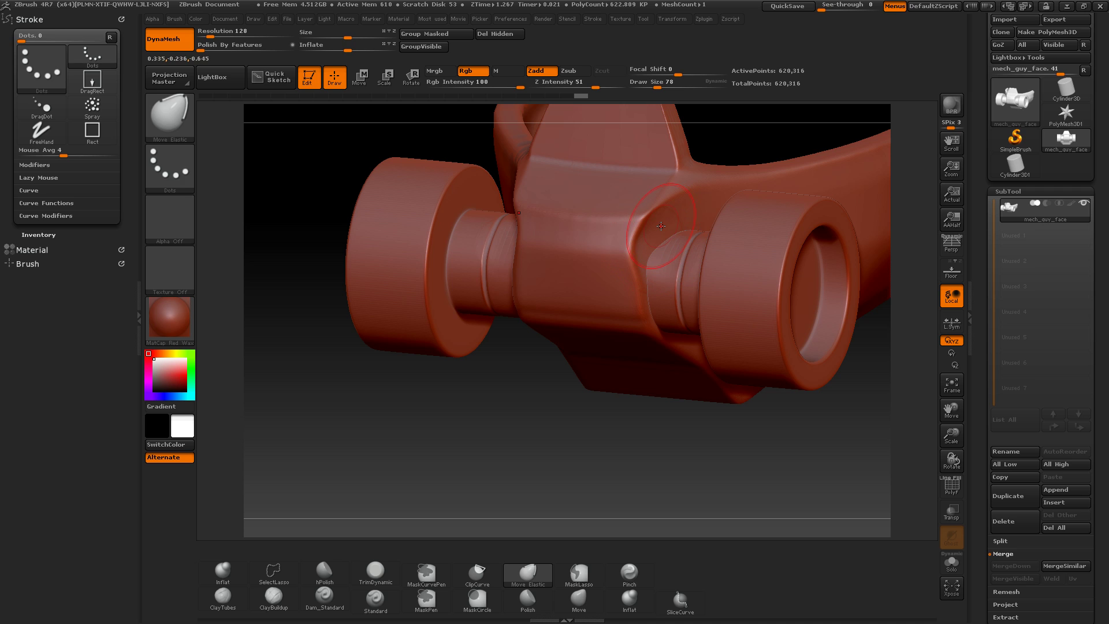
key(ctrl)
key(ctrl+z)
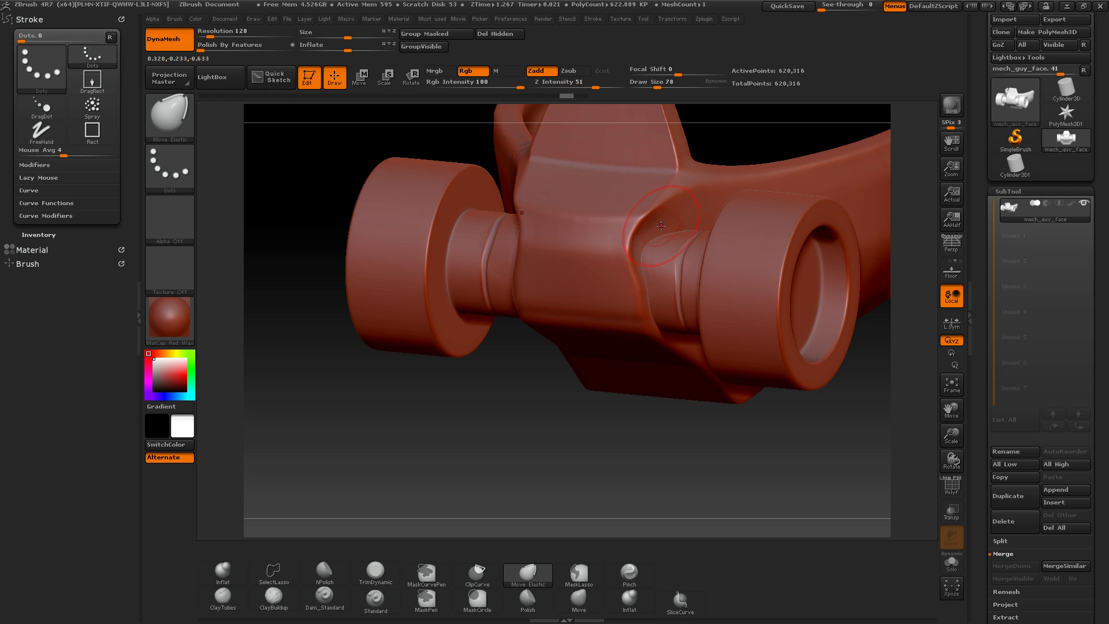
key(ctrl+z)
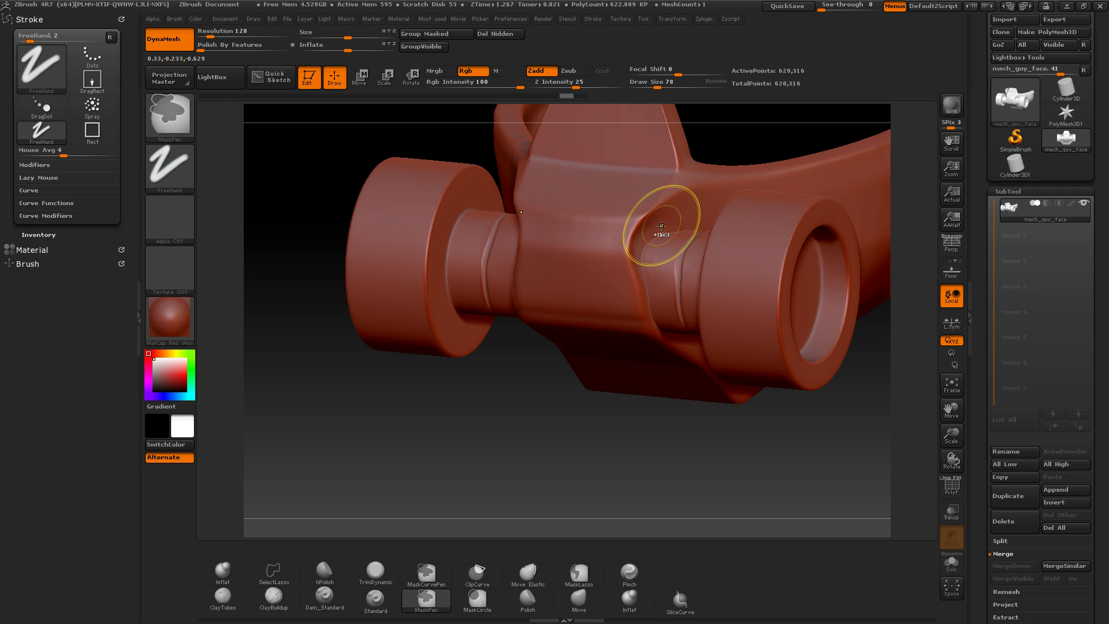
drag(647, 239, 659, 252)
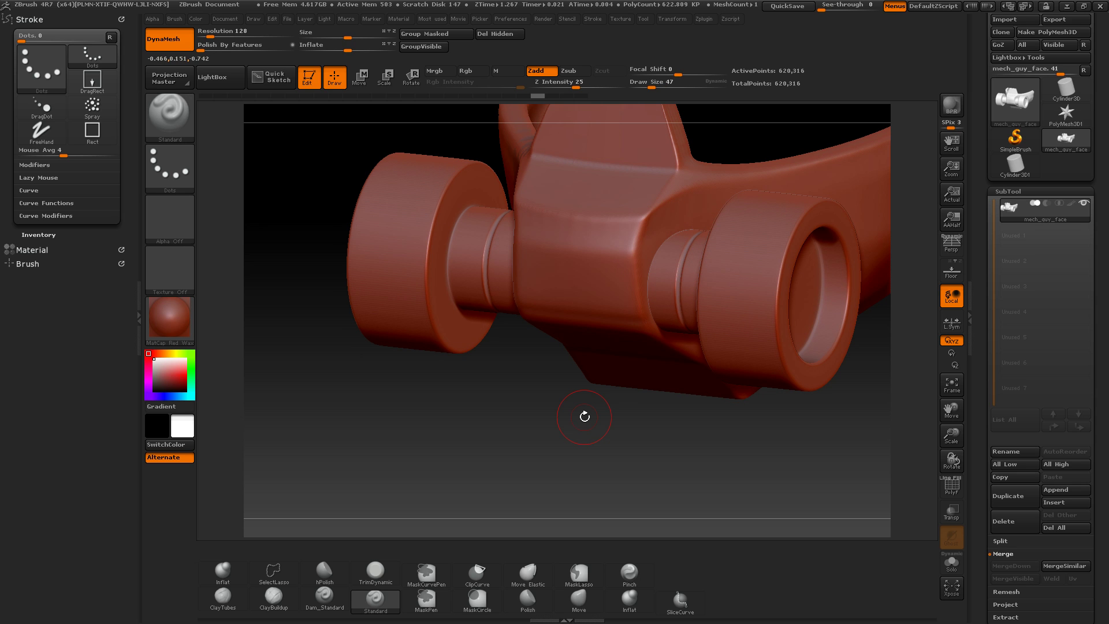
- Fuse the merged mask and cylinder with DynaMesh at resolution 512 and check the seam between them up close
click(234, 32)
text(512)
key(Return)
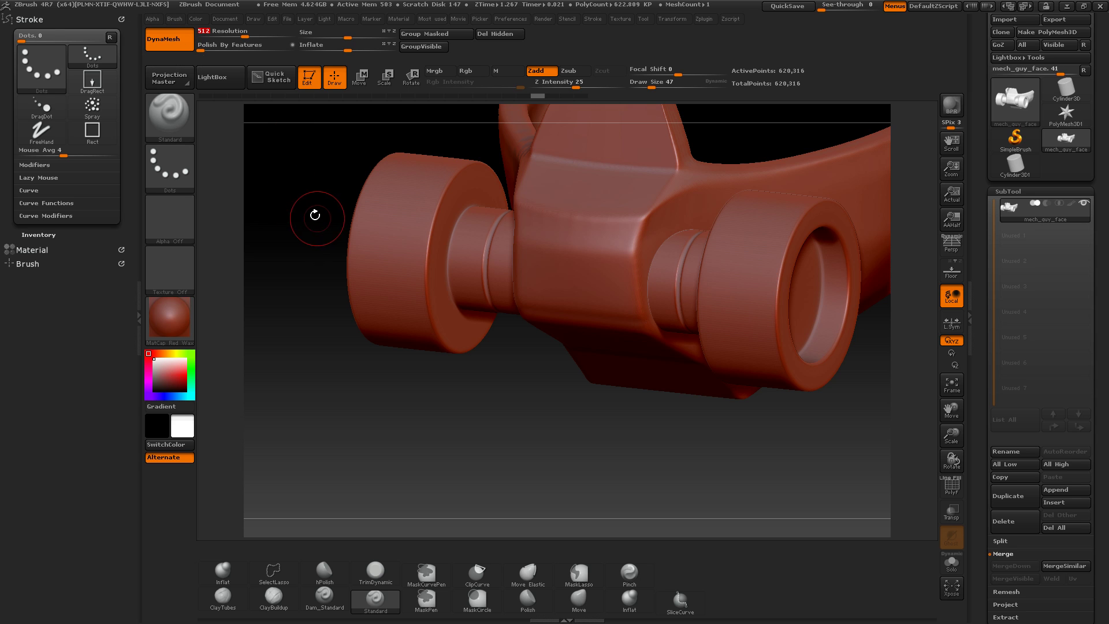
key(ctrl)
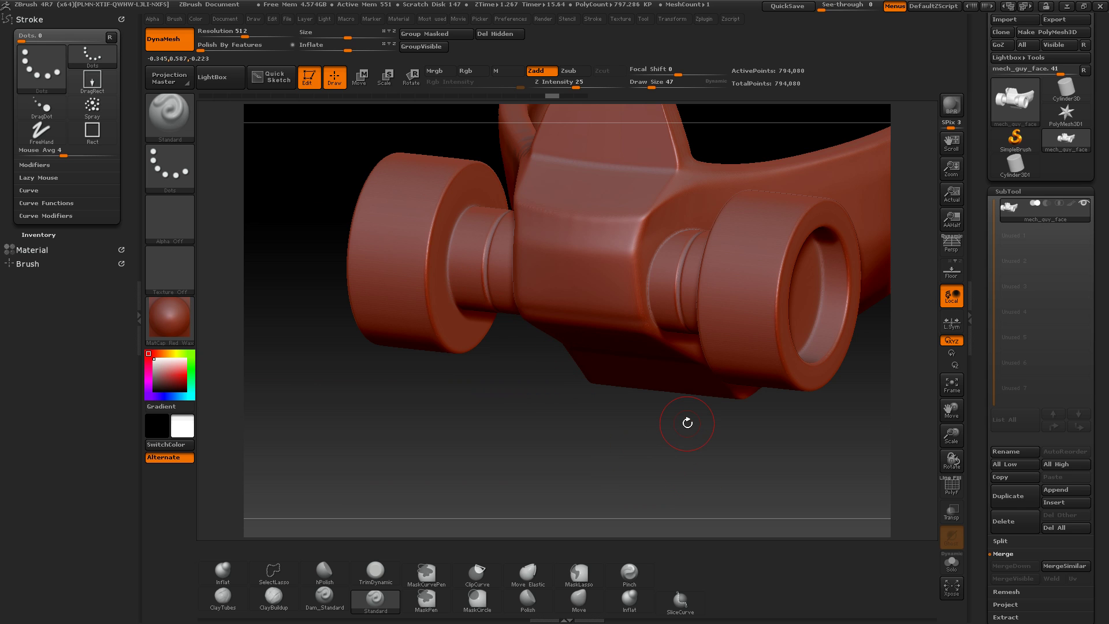
alt+drag(687, 423, 751, 494)
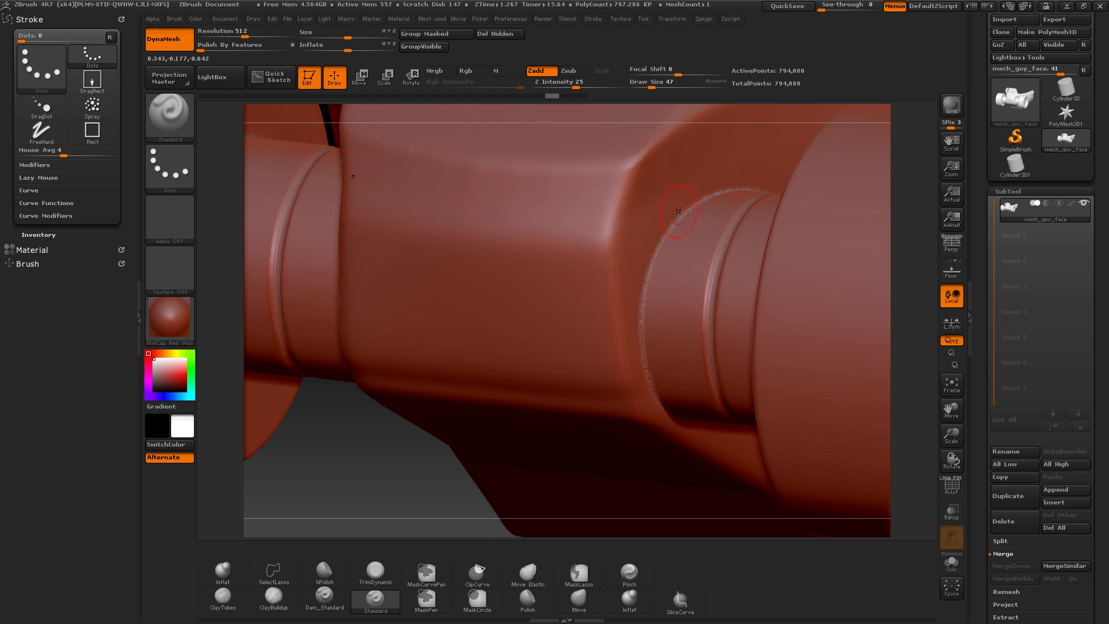
- Smooth the fused seam where the cylinder meets the mask, covering both its front and side
key(shift)
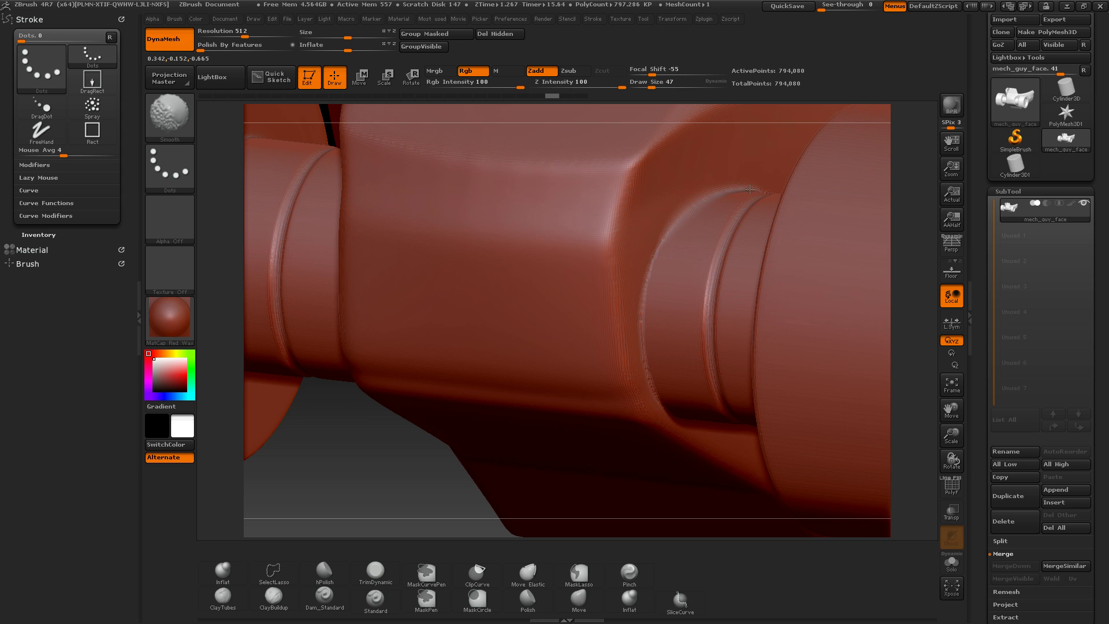
mouse_move(750, 188)
shift+mouse_down()
mouse_move(663, 265)
mouse_move(647, 255)
mouse_move(648, 354)
mouse_move(668, 406)
shift+mouse_up()
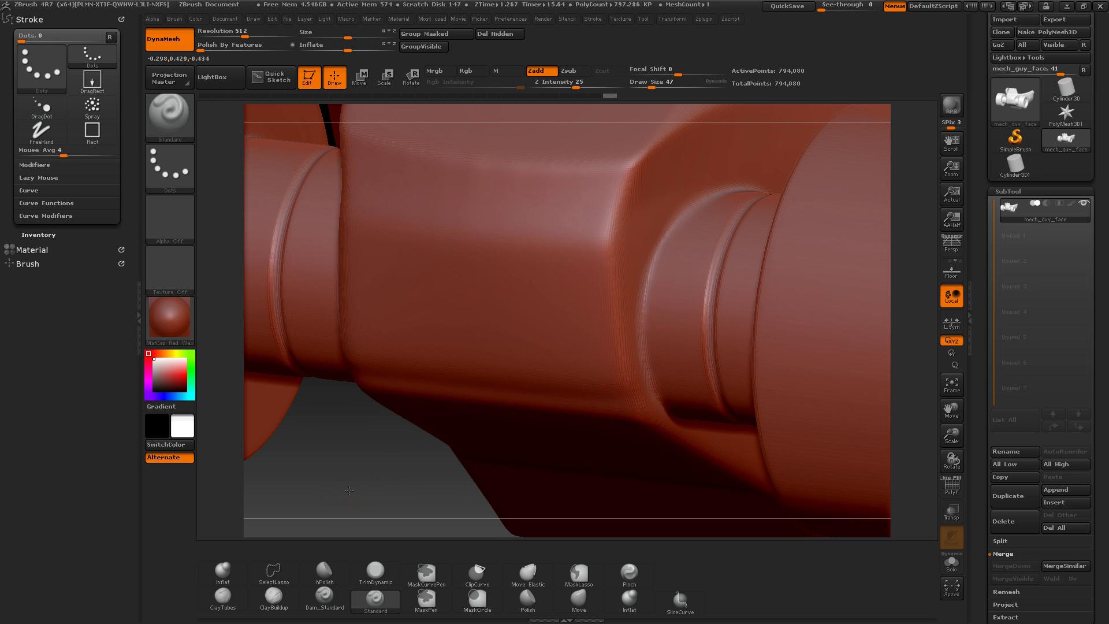
mouse_move(348, 491)
mouse_down()
mouse_move(384, 502)
mouse_move(271, 535)
mouse_move(295, 345)
mouse_up()
key(shift)
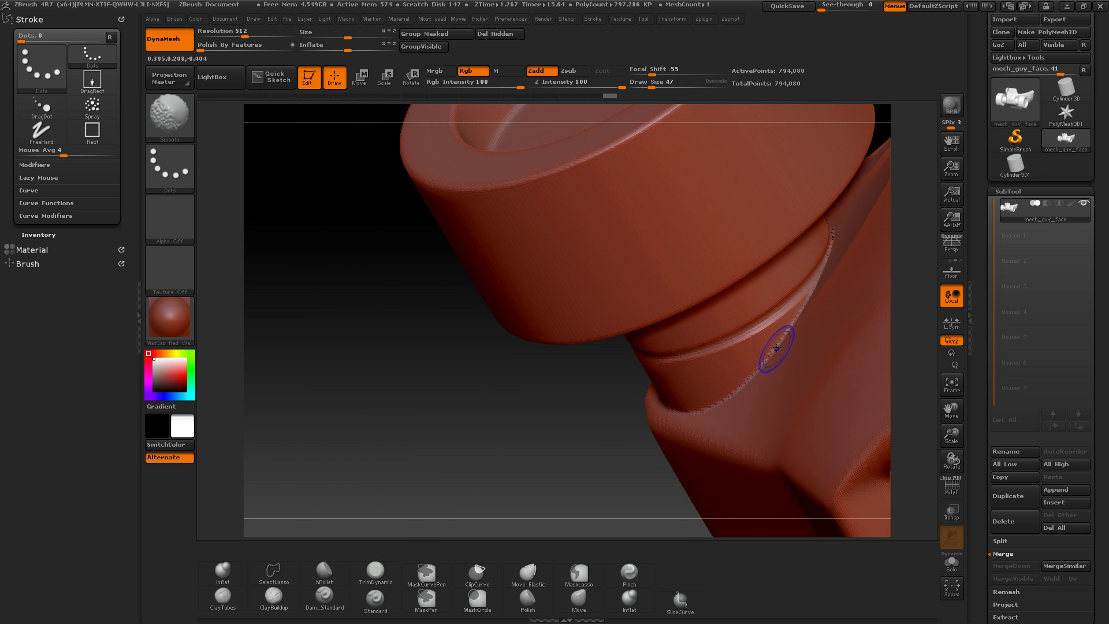
mouse_move(777, 348)
shift+mouse_down()
mouse_move(718, 396)
mouse_move(676, 401)
mouse_move(713, 371)
mouse_move(679, 409)
mouse_move(733, 405)
shift+mouse_up()
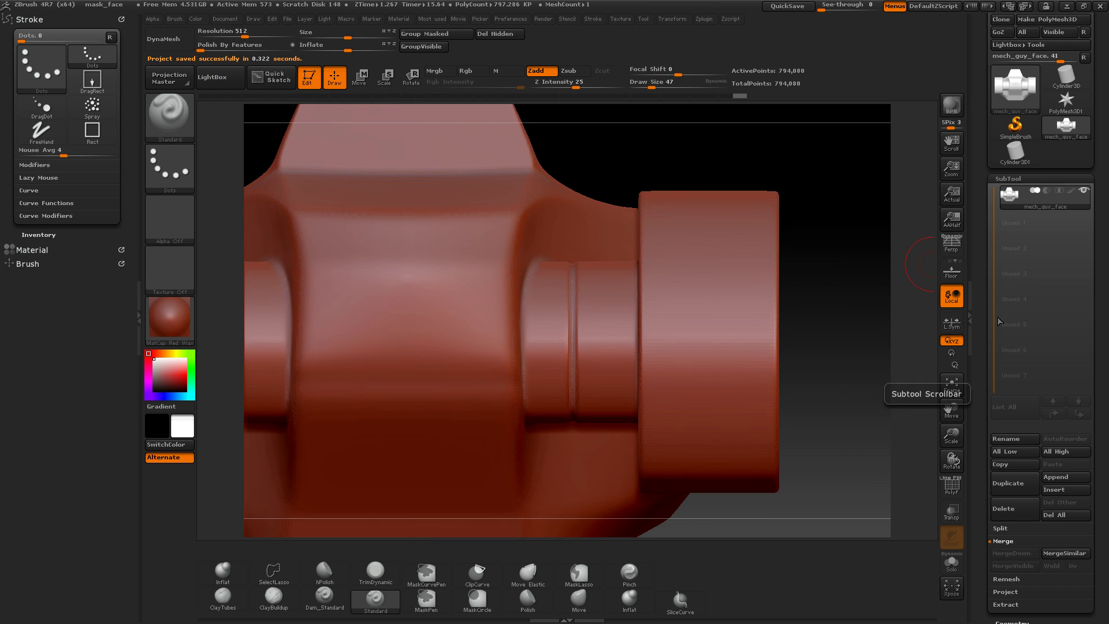
- Set the Standard brush to the DragRect stroke with the soft ring-shaped Alpha 26
click(175, 172)
click(287, 179)
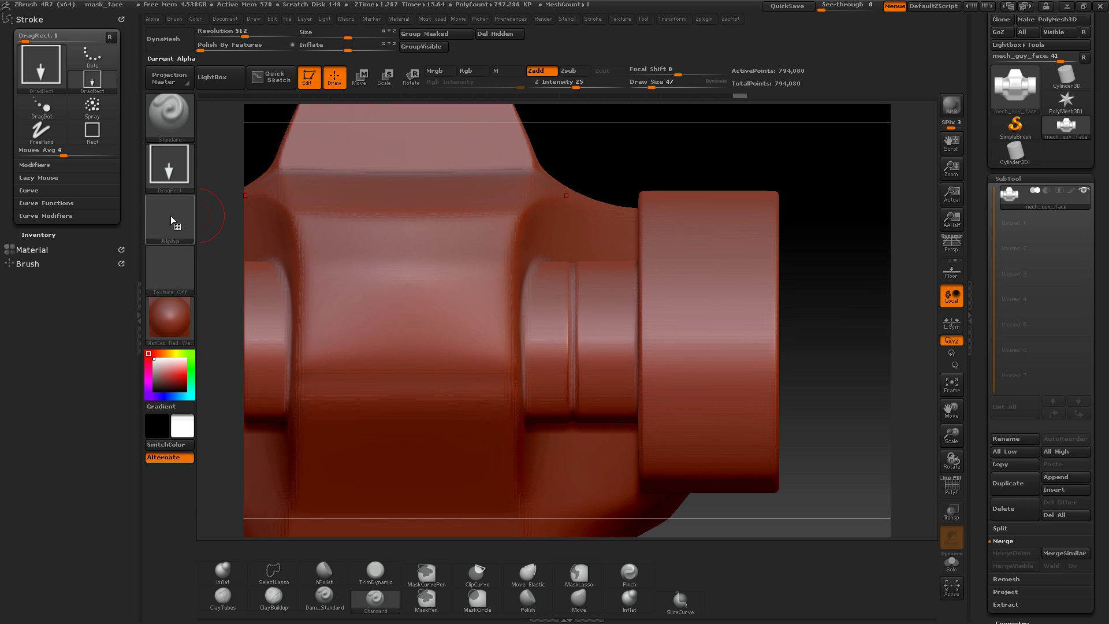
click(171, 216)
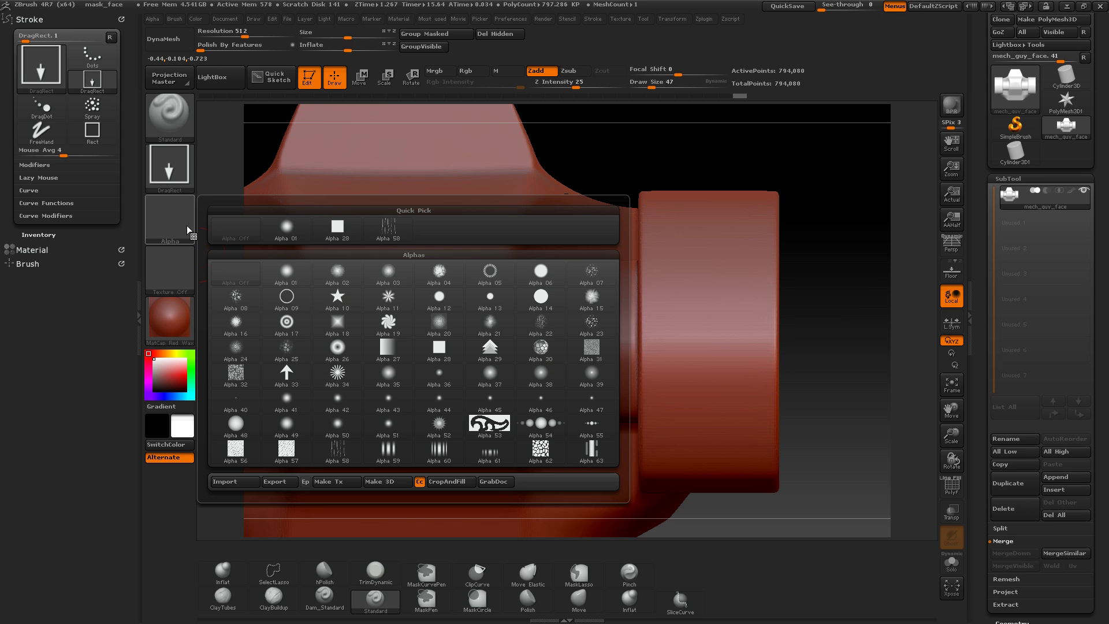
mouse_move(337, 348)
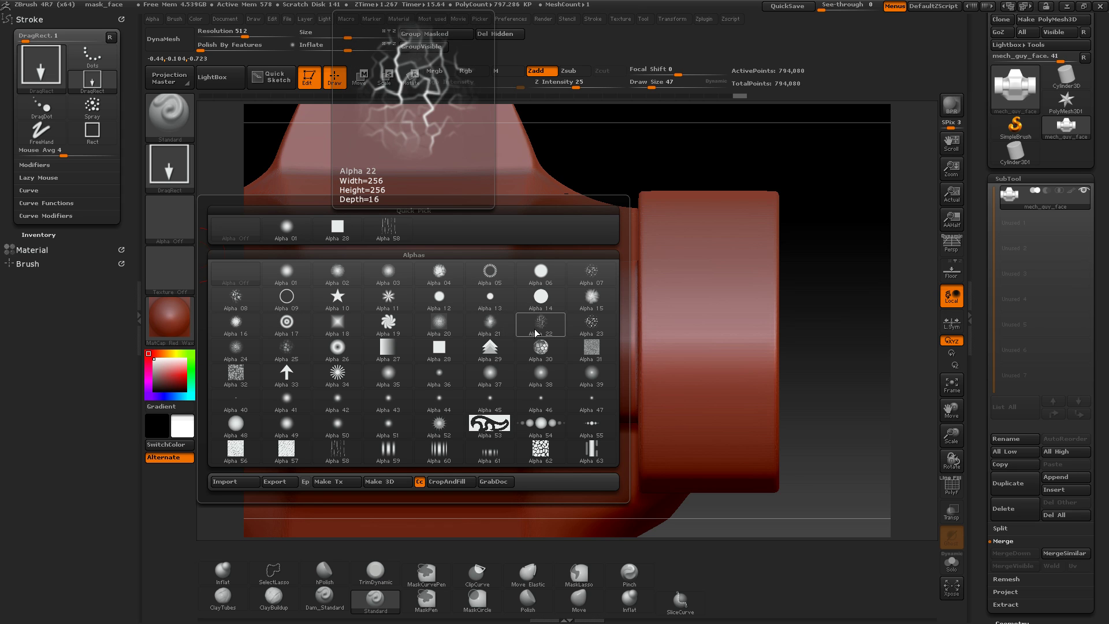
click(339, 350)
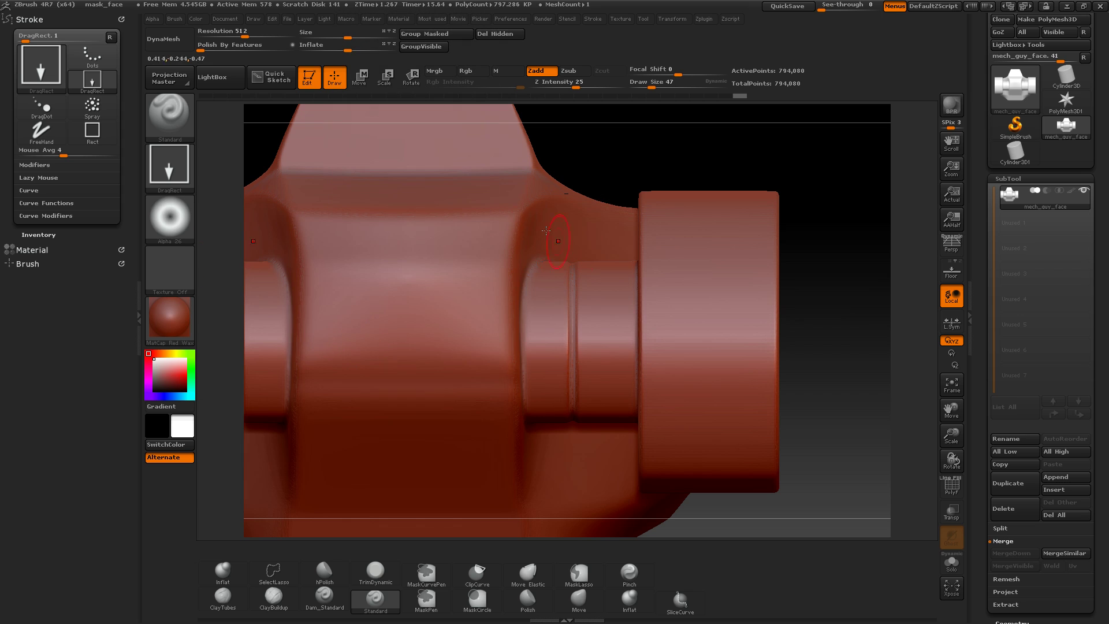
- Divide the fused mesh once with smoothing on to reach subdivision level 2, leaving the wireframe display off
drag(1022, 620, 1023, 151)
click(1023, 150)
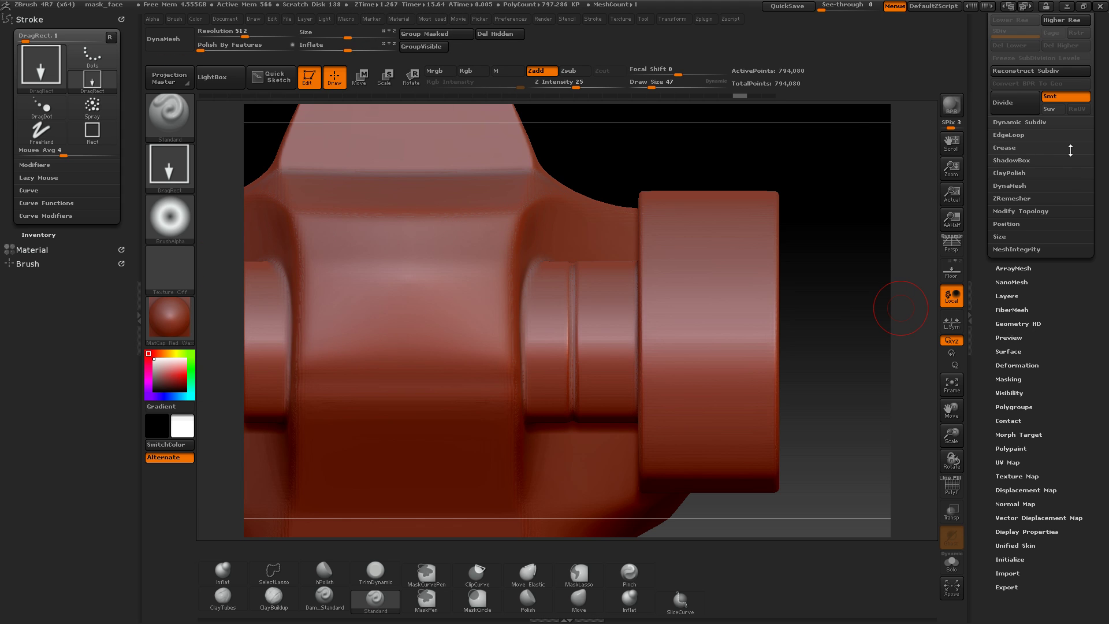
click(1008, 104)
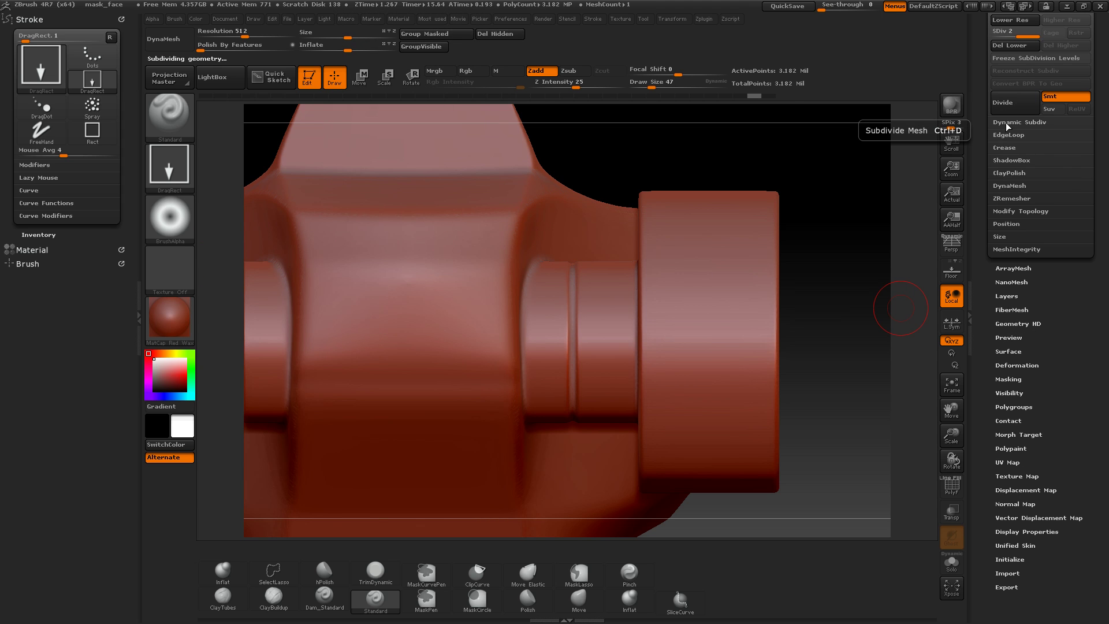
click(958, 490)
click(952, 487)
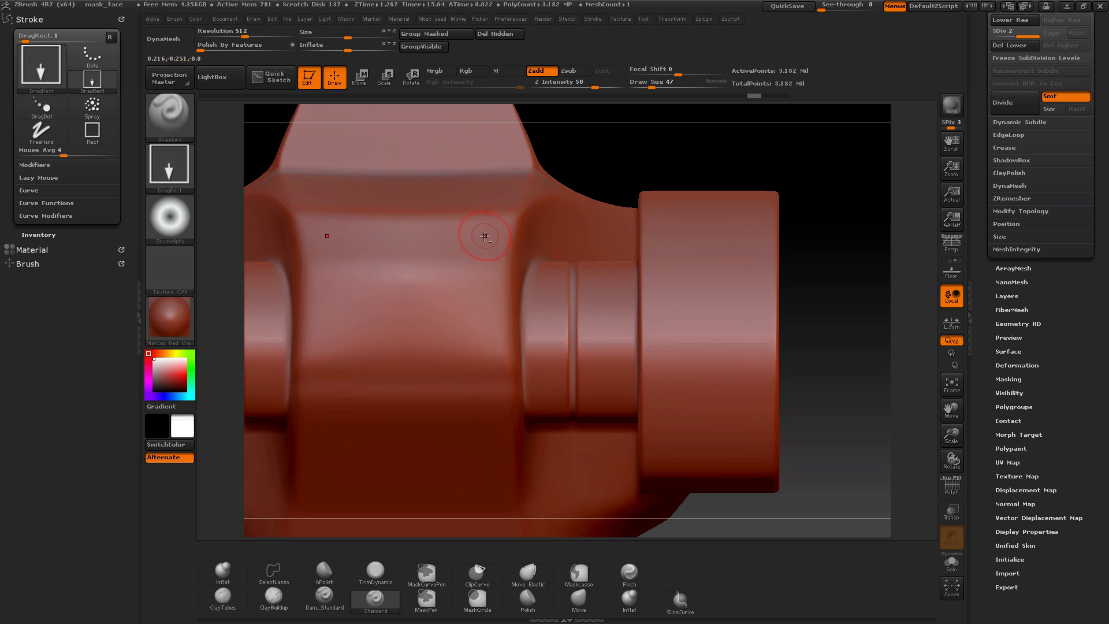
- At Z Intensity 50, stamp small mirrored bolt details on the mask's front and a large ring centred in the cylinder's recessed end
drag(482, 237, 497, 243)
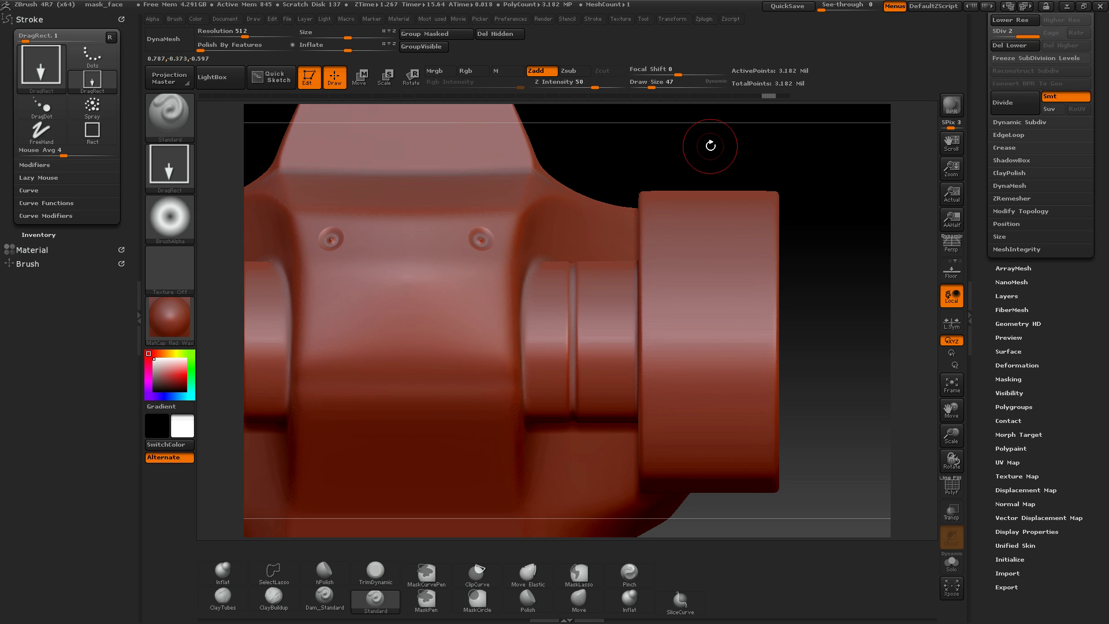
drag(710, 161, 651, 164)
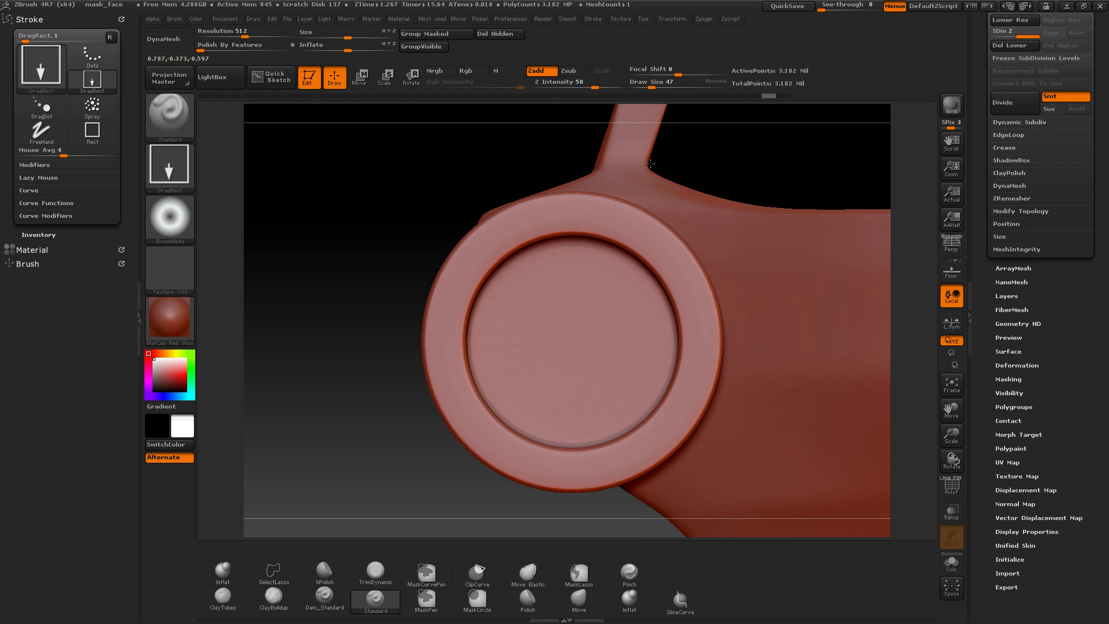
key(ctrl+z)
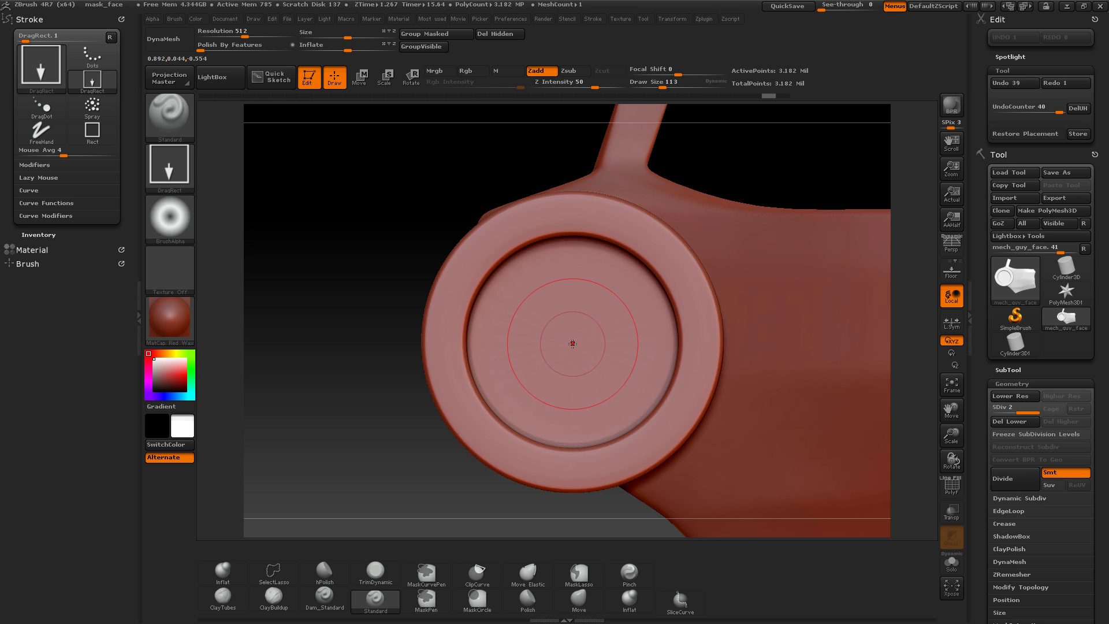
mouse_move(573, 343)
mouse_down()
mouse_move(645, 384)
mouse_move(709, 400)
mouse_up()
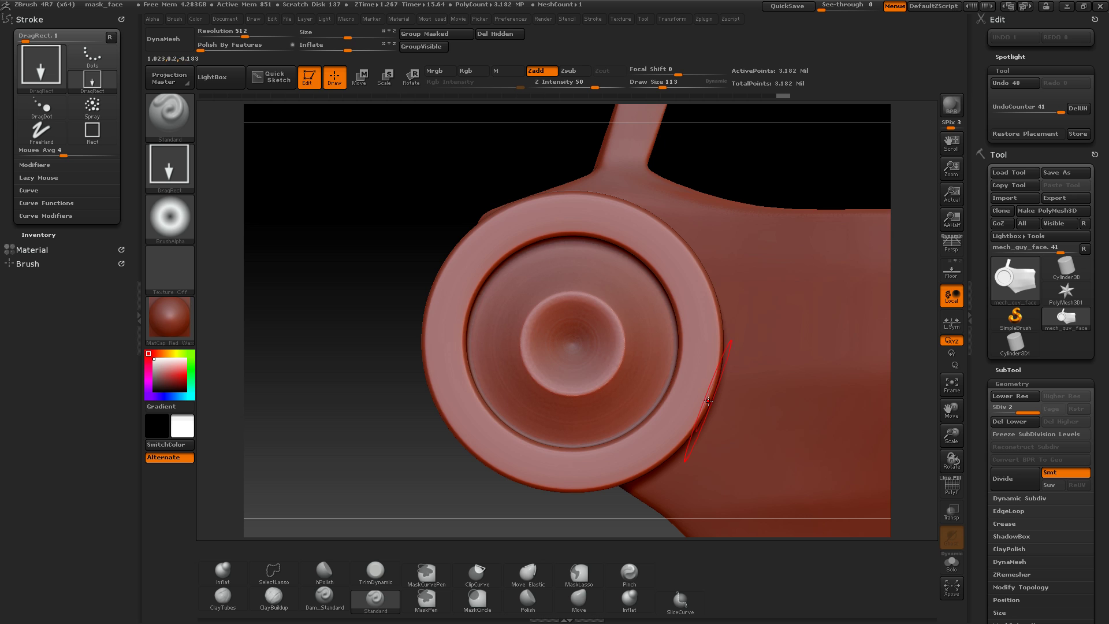
mouse_move(341, 302)
mouse_down()
mouse_move(381, 309)
mouse_move(369, 313)
mouse_up()
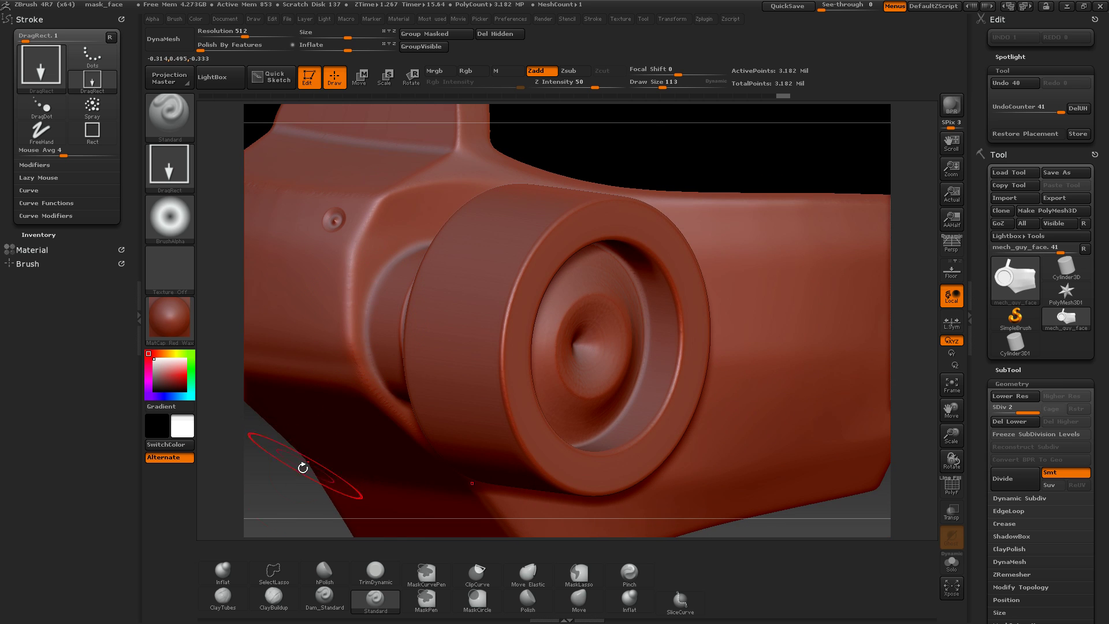
alt+drag(300, 470, 215, 456)
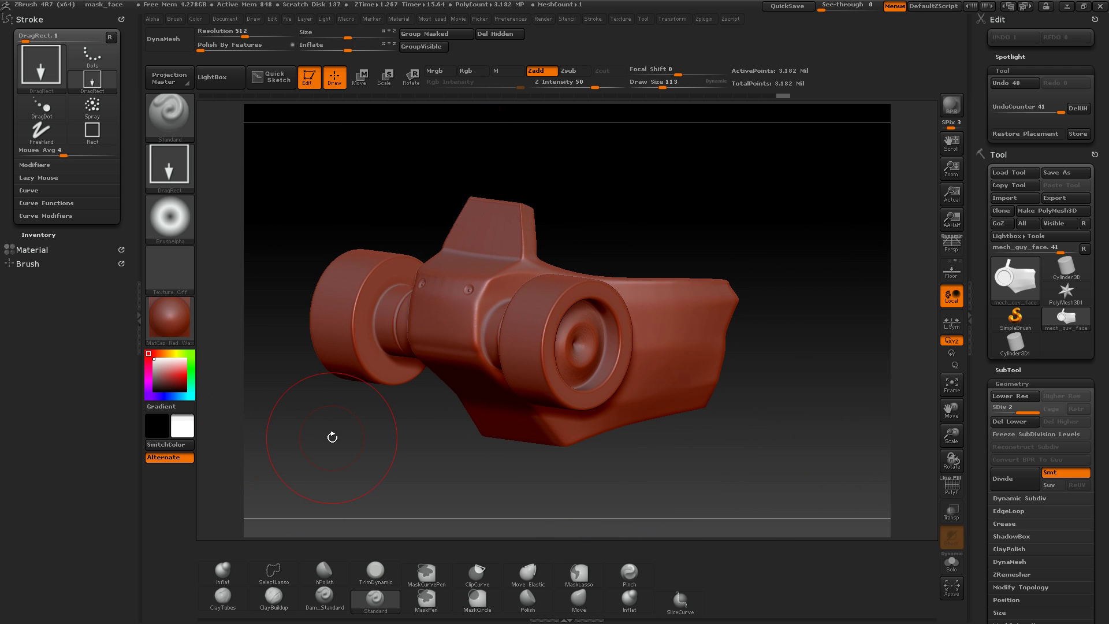
- Apply the MatCap Gorilla material to the model and inspect the stamped details under it
click(176, 320)
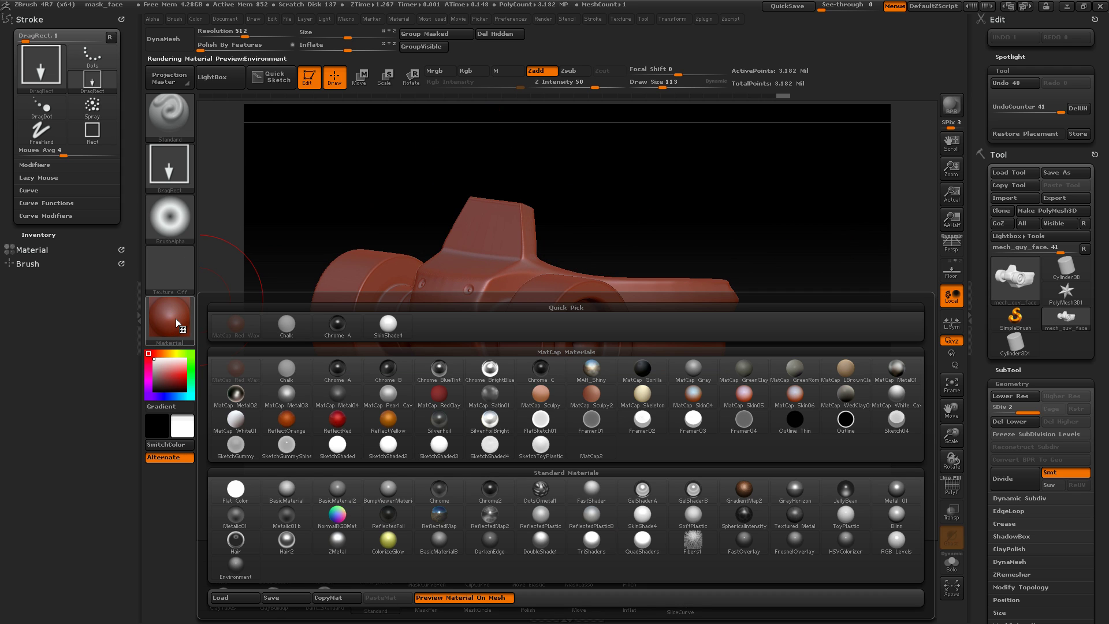
click(645, 371)
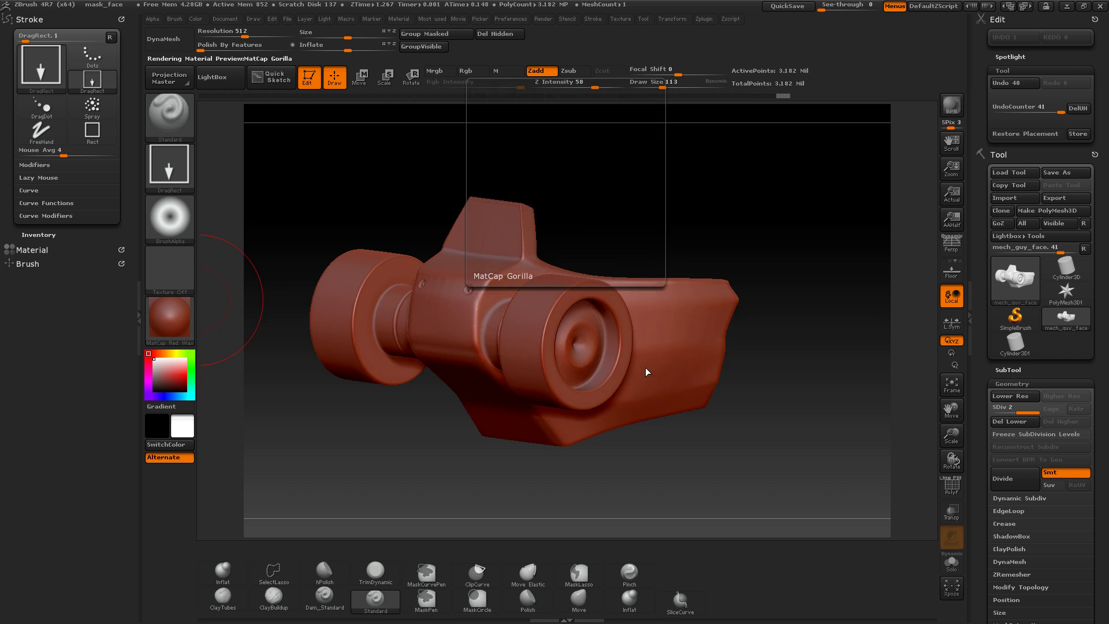
mouse_move(733, 198)
mouse_down()
mouse_move(761, 206)
mouse_move(701, 201)
mouse_move(706, 188)
mouse_move(718, 208)
mouse_move(752, 204)
mouse_move(739, 207)
mouse_up()
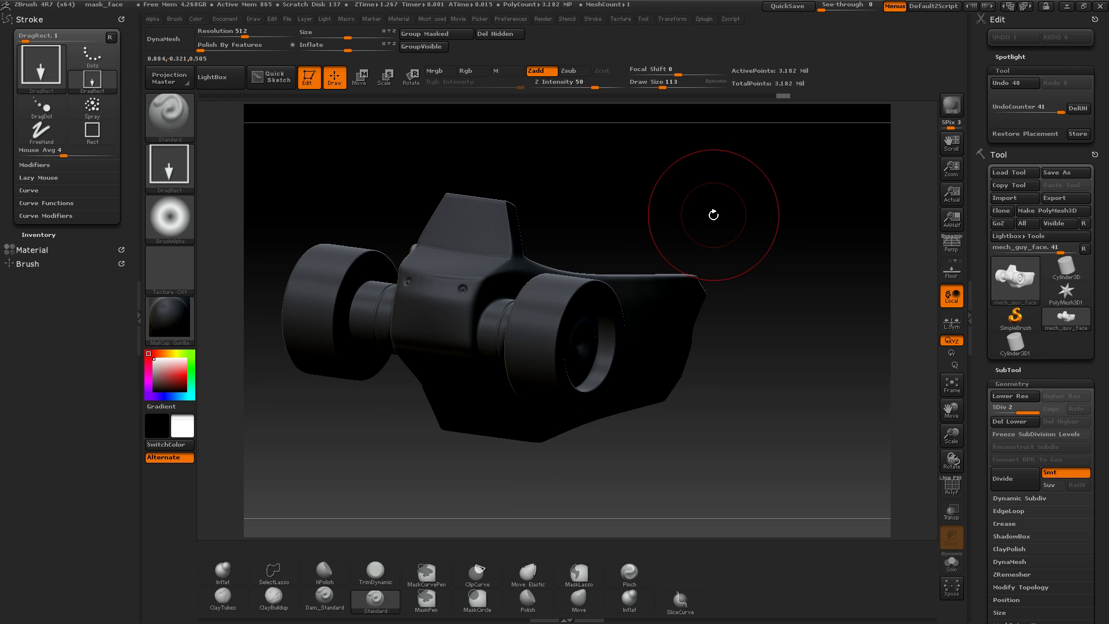